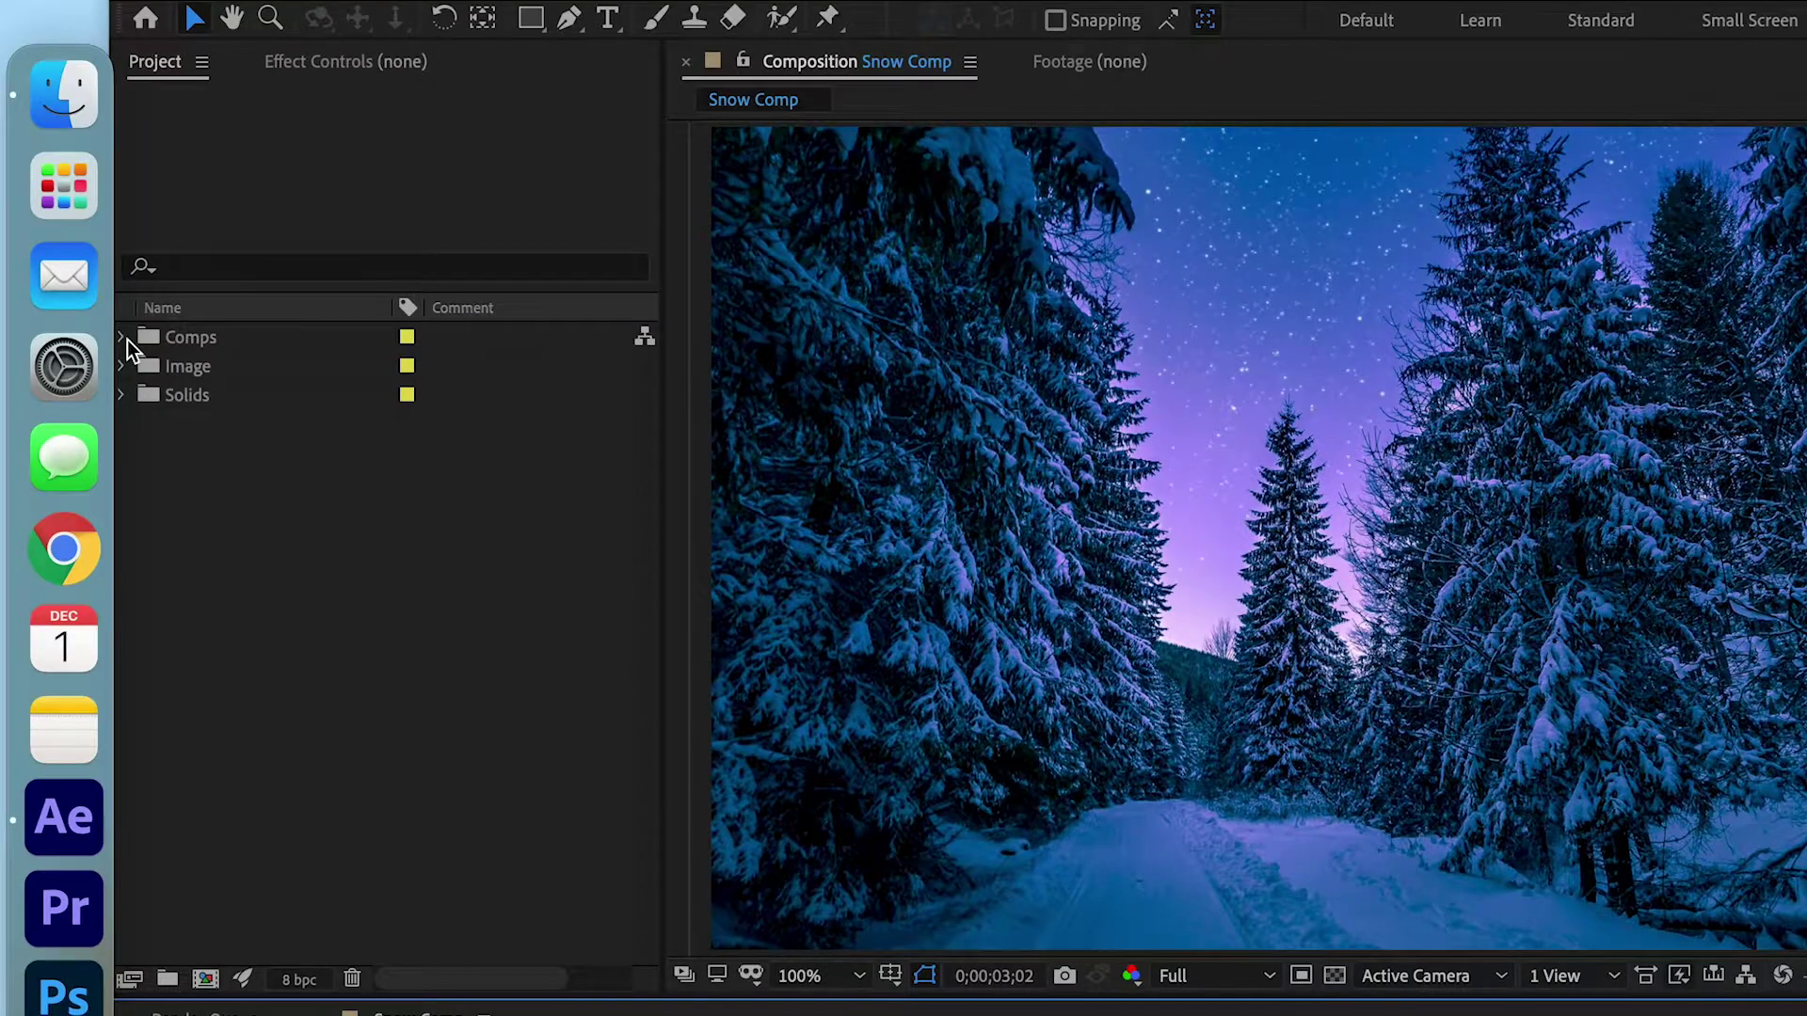
# Step: Review the Snow Comp composition settings and cancel without changes
pyautogui.click(121, 337)
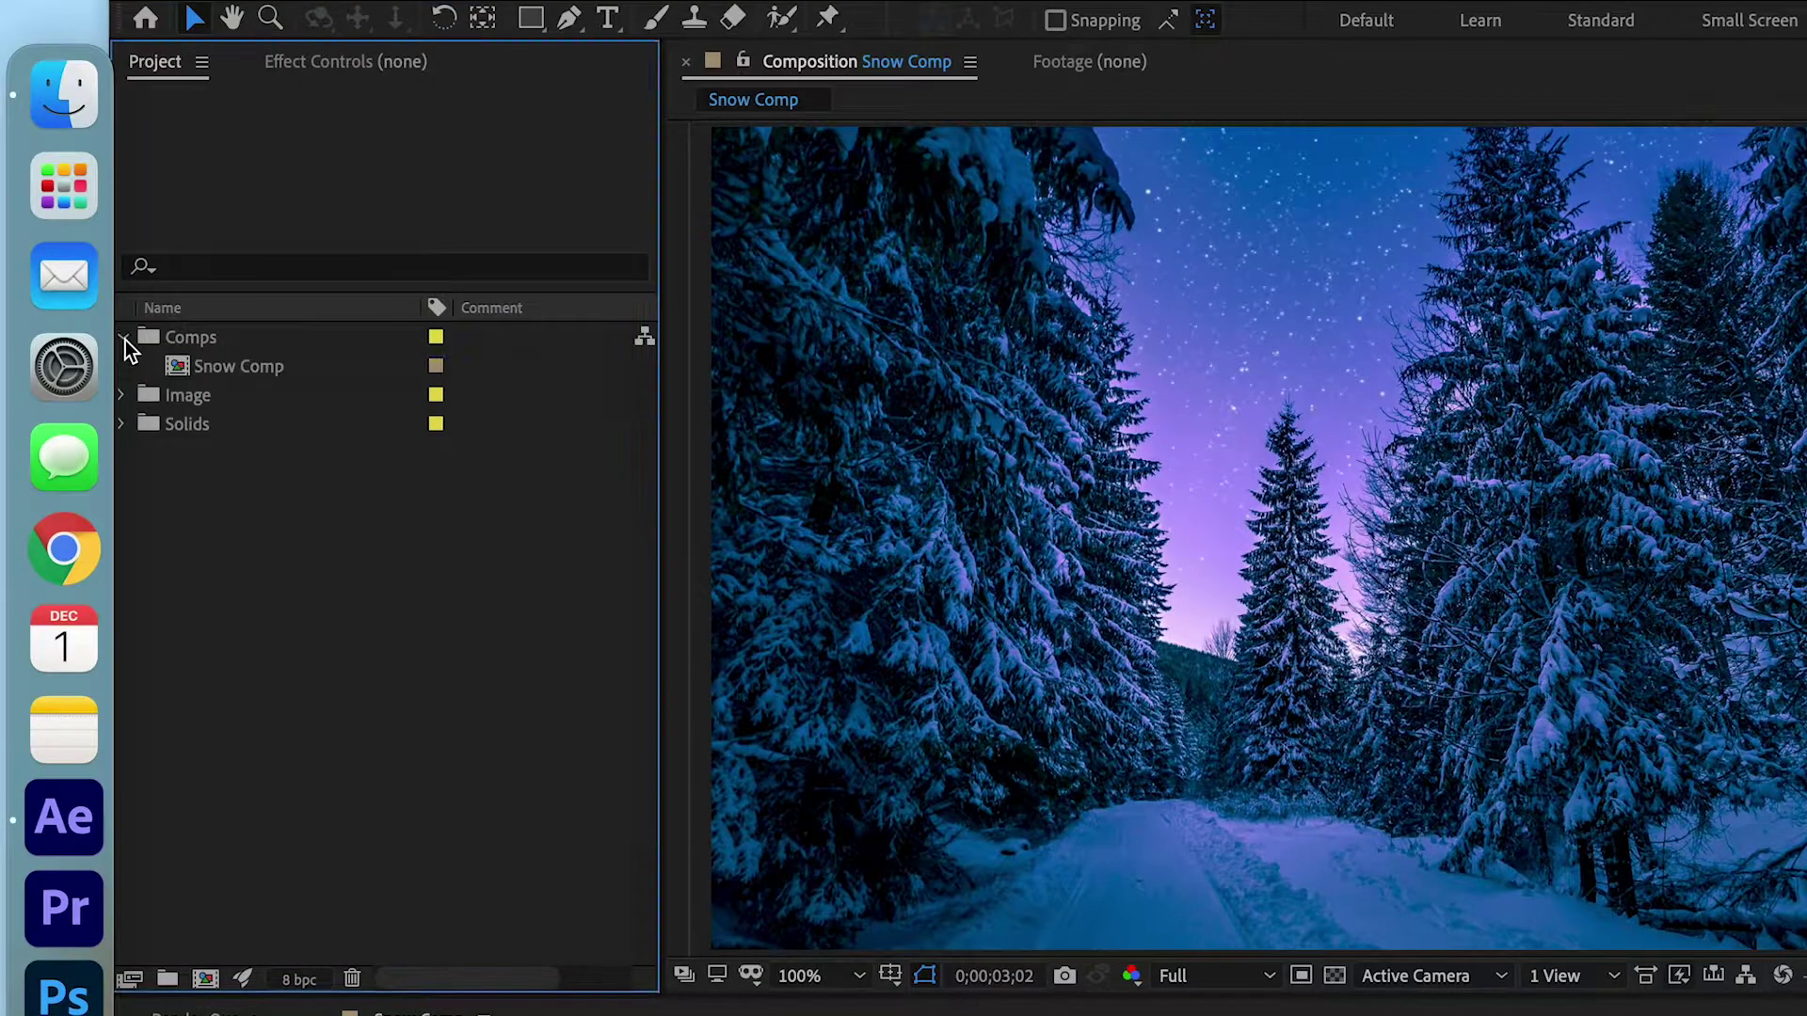
pyautogui.rightClick(256, 365)
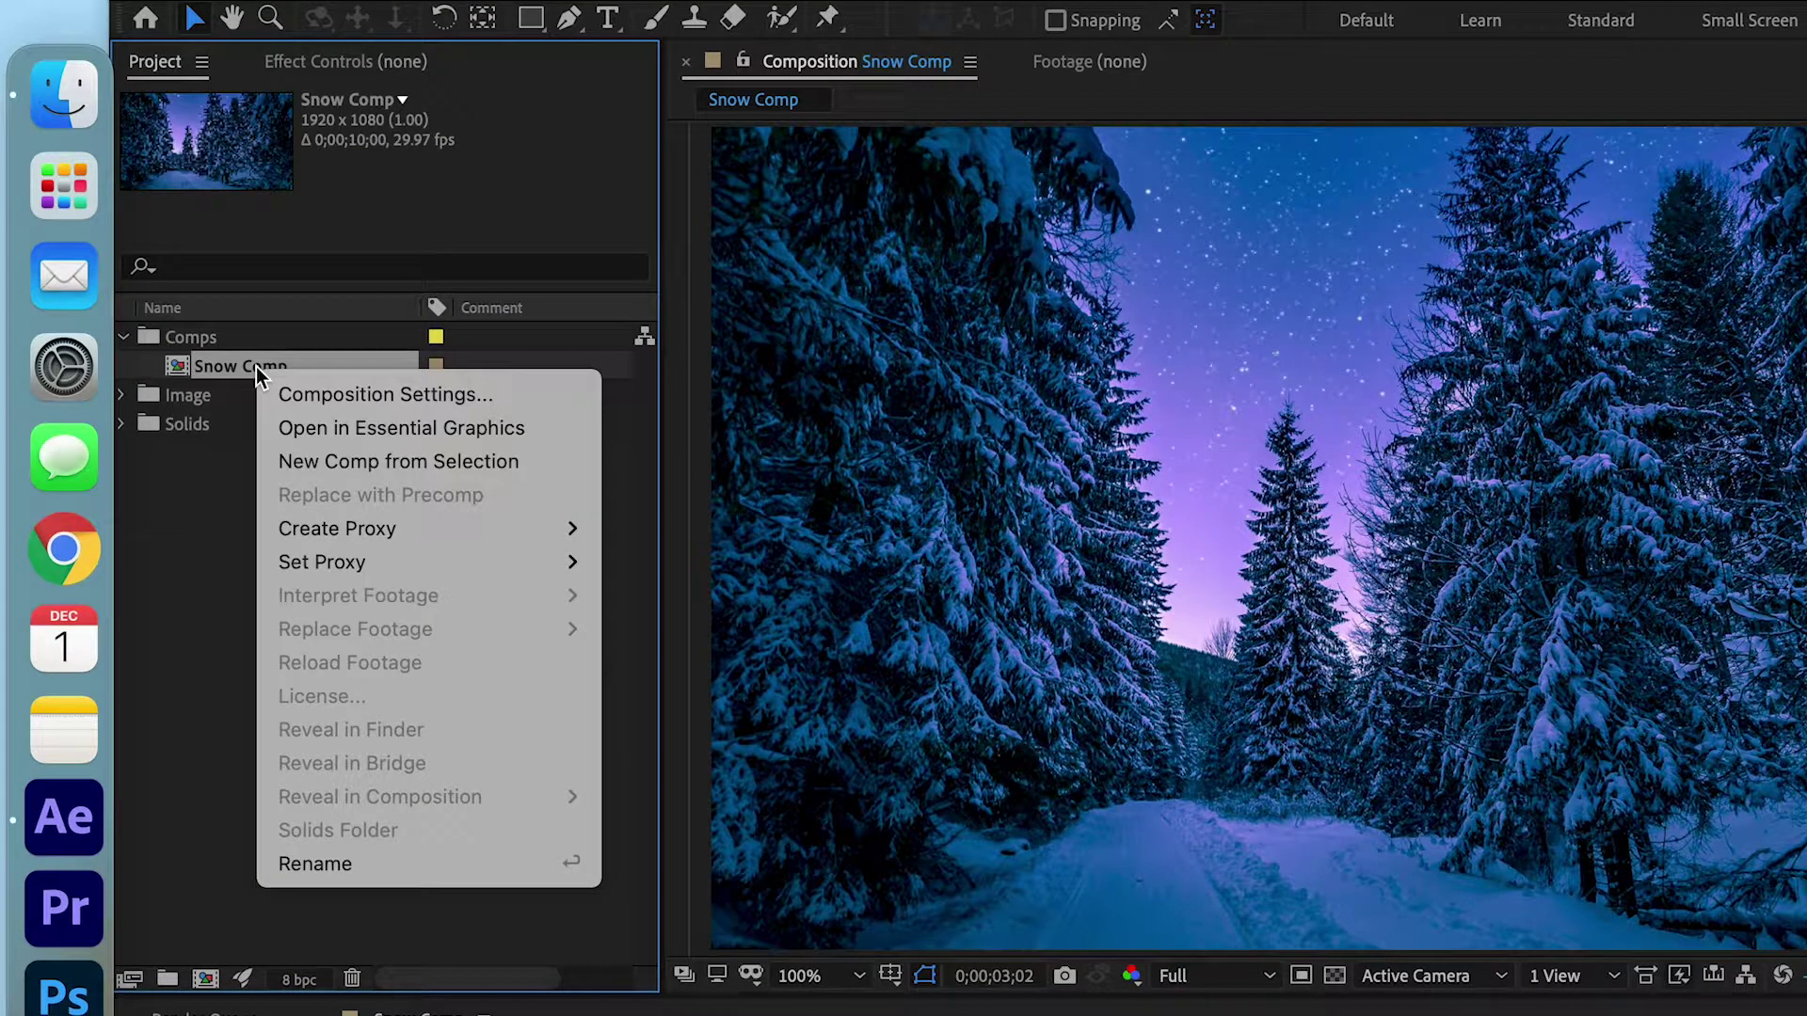
pyautogui.click(339, 397)
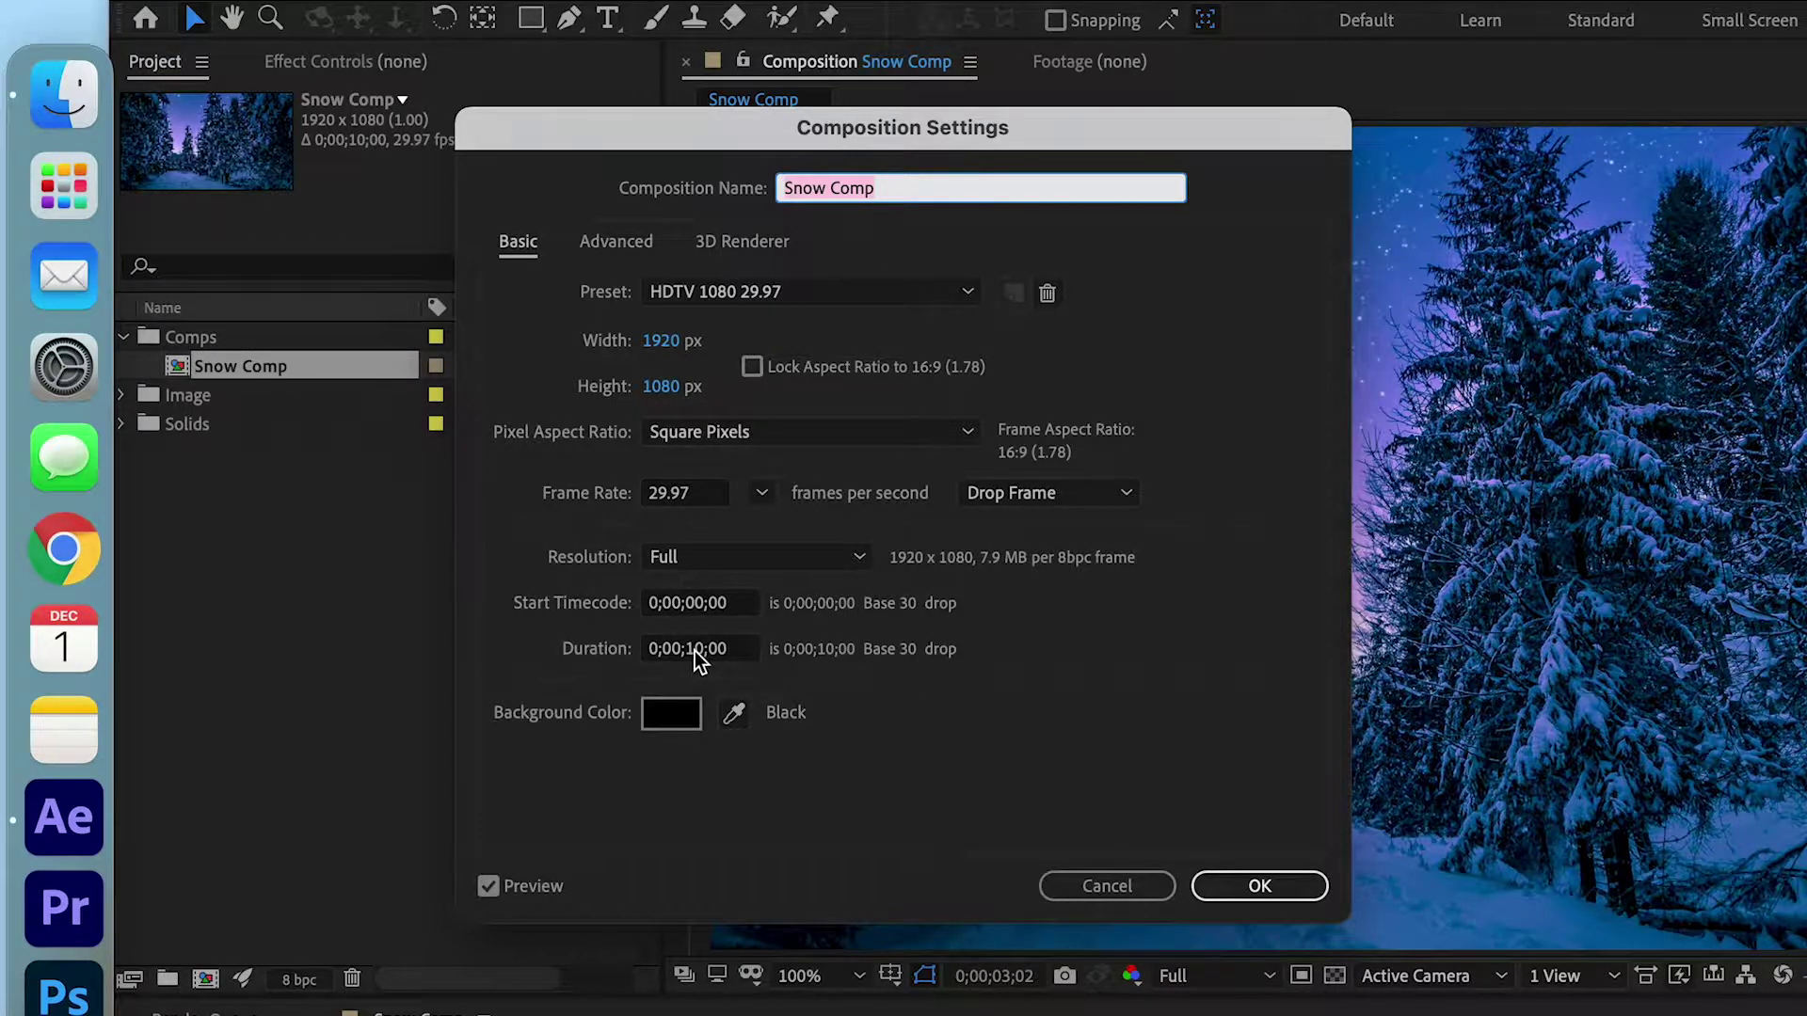
pyautogui.click(1119, 887)
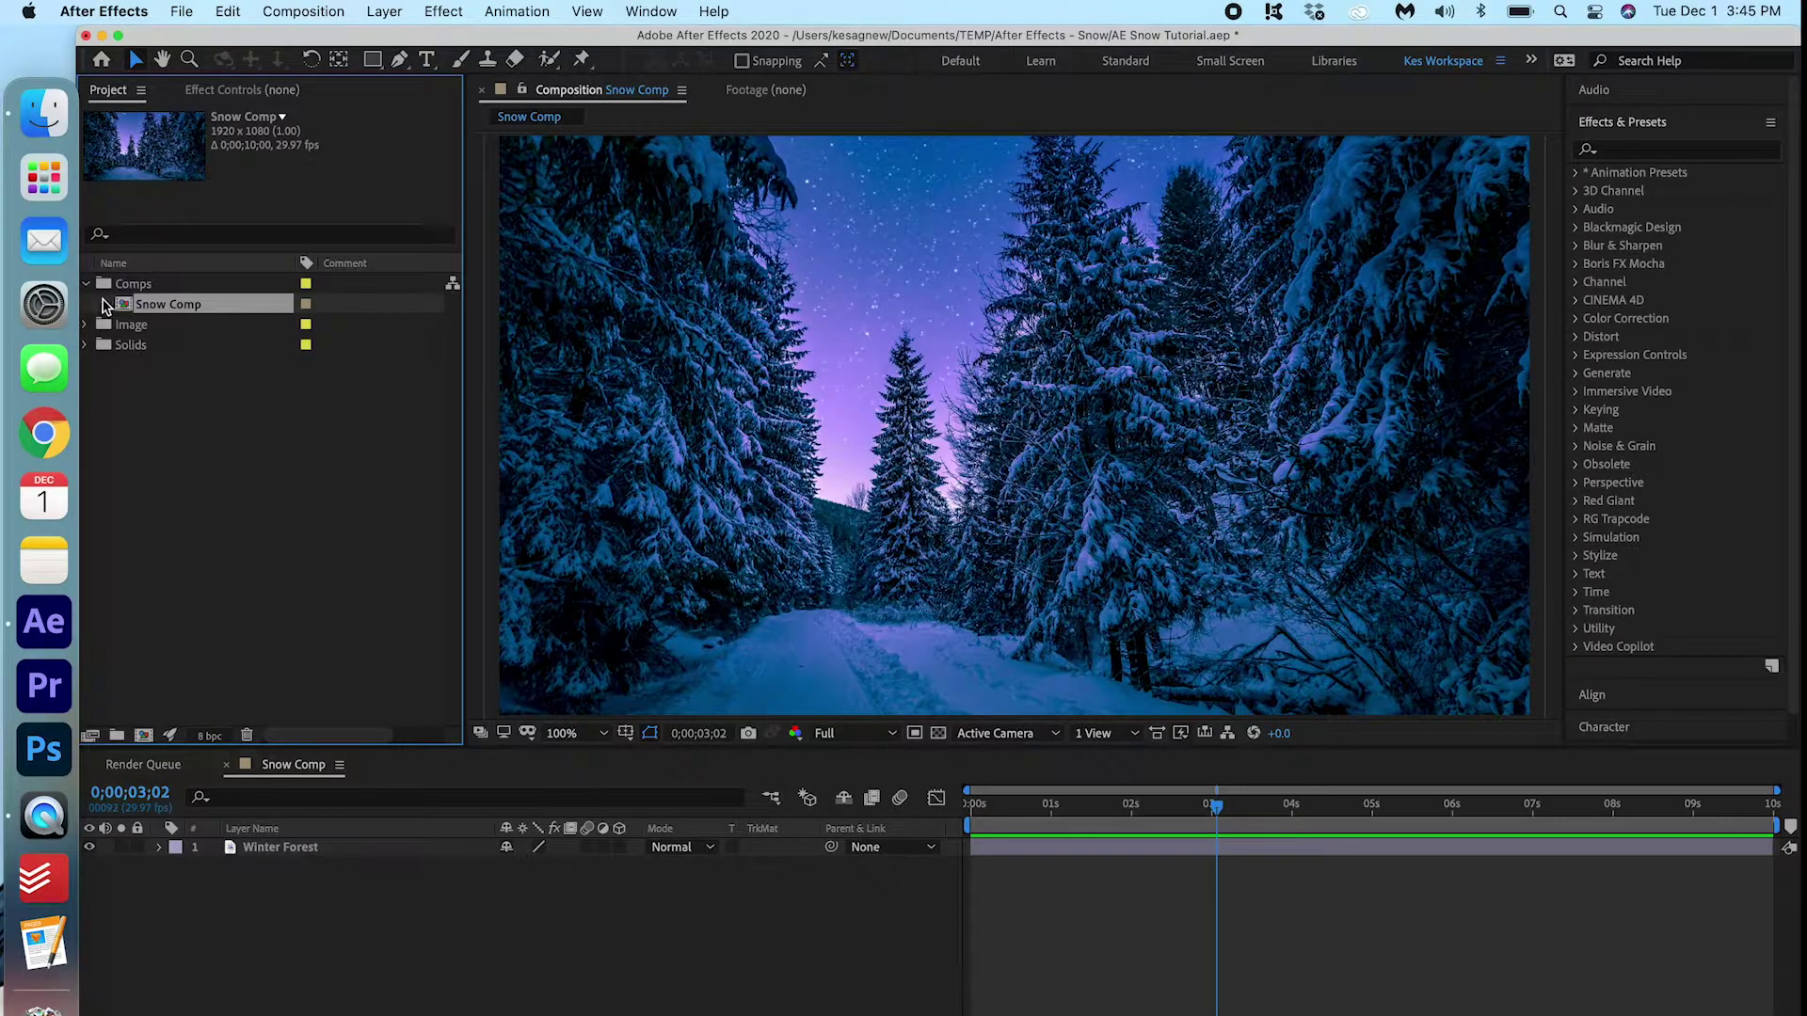
# Step: Return the time to 0 and hide the Winter Forest layer so the preview is black
pyautogui.click(86, 324)
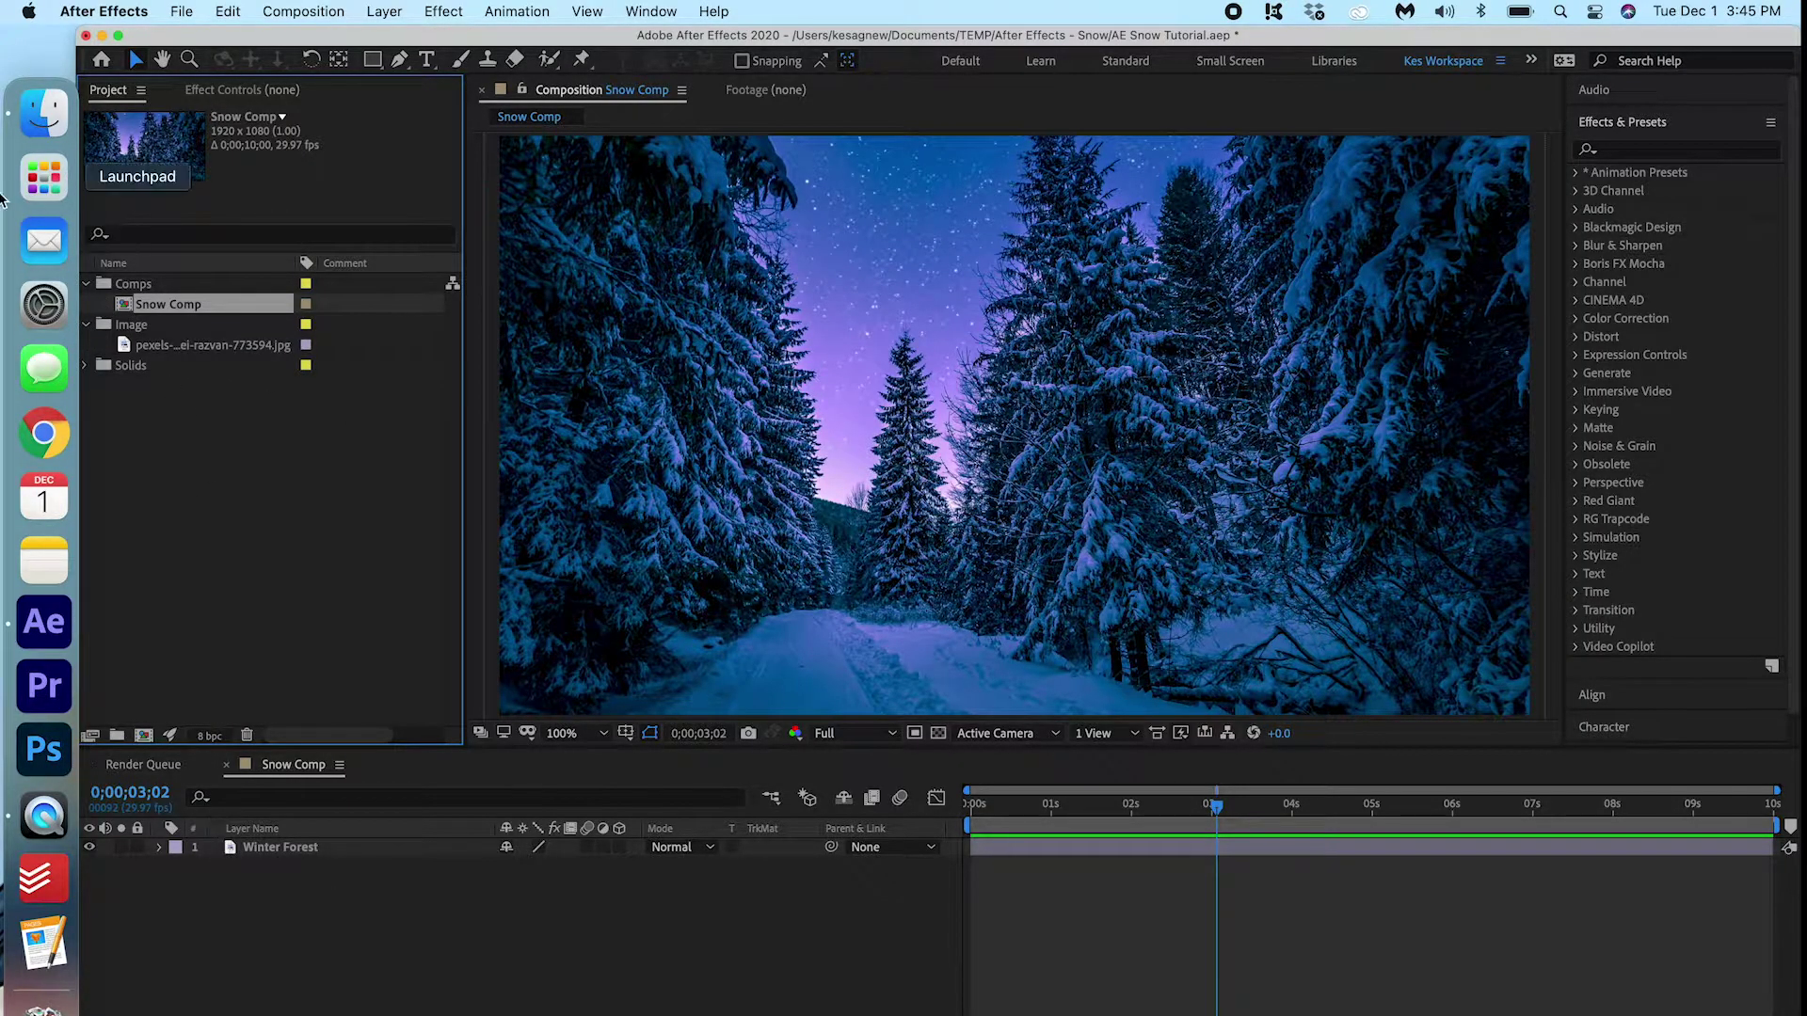
pyautogui.click(85, 283)
pyautogui.click(85, 303)
pyautogui.click(971, 804)
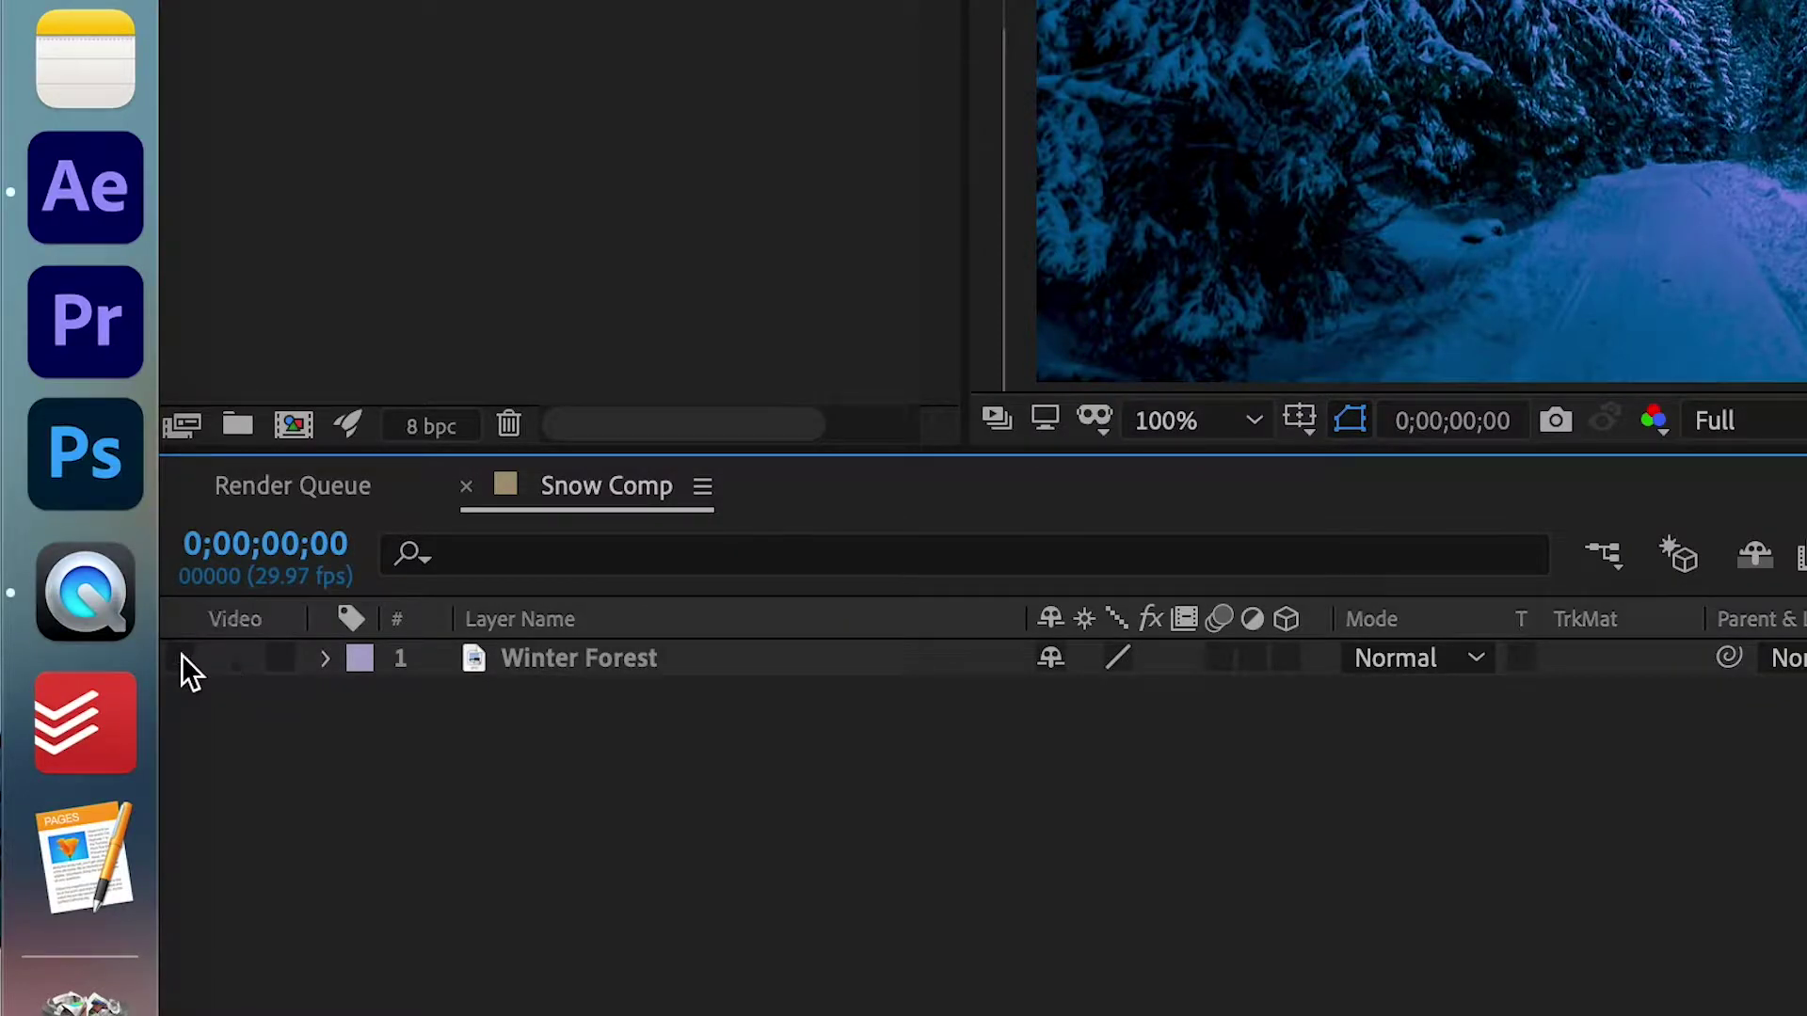
pyautogui.click(182, 655)
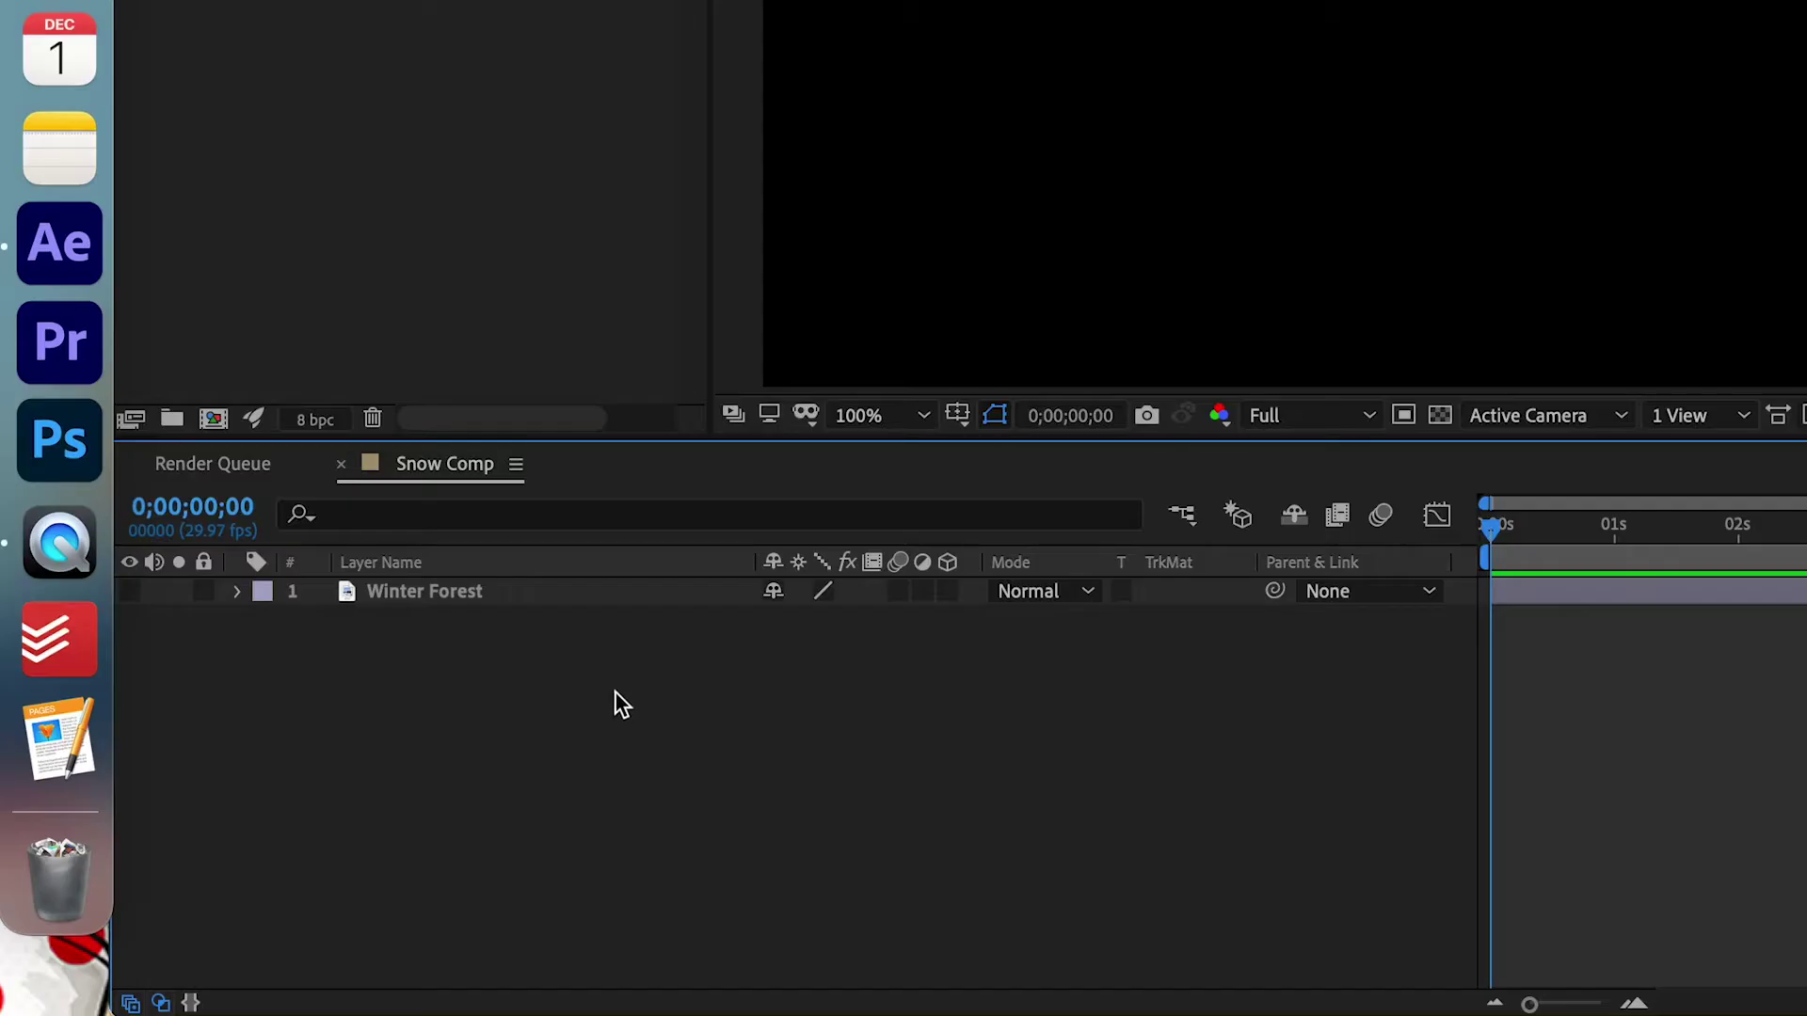
# Step: Create a new full-size solid named 'Snow Layer' in Snow Comp
pyautogui.rightClick(617, 691)
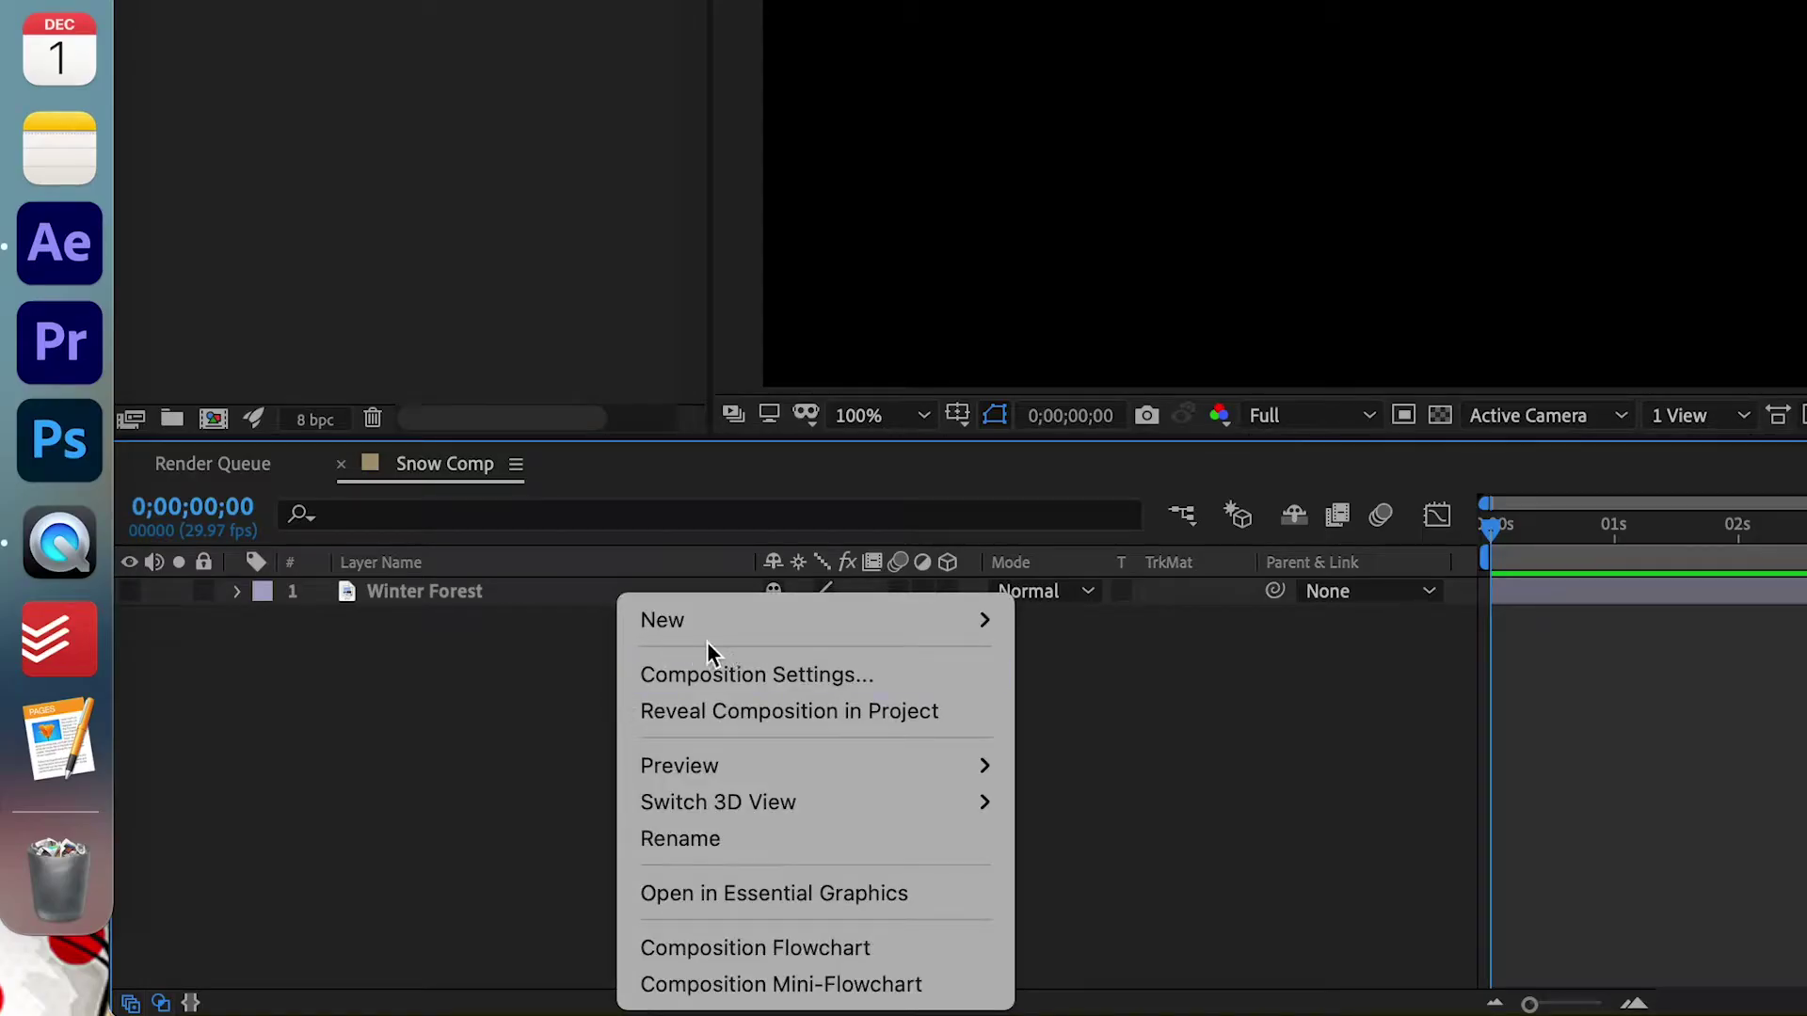
pyautogui.moveTo(787, 625)
pyautogui.click(1186, 698)
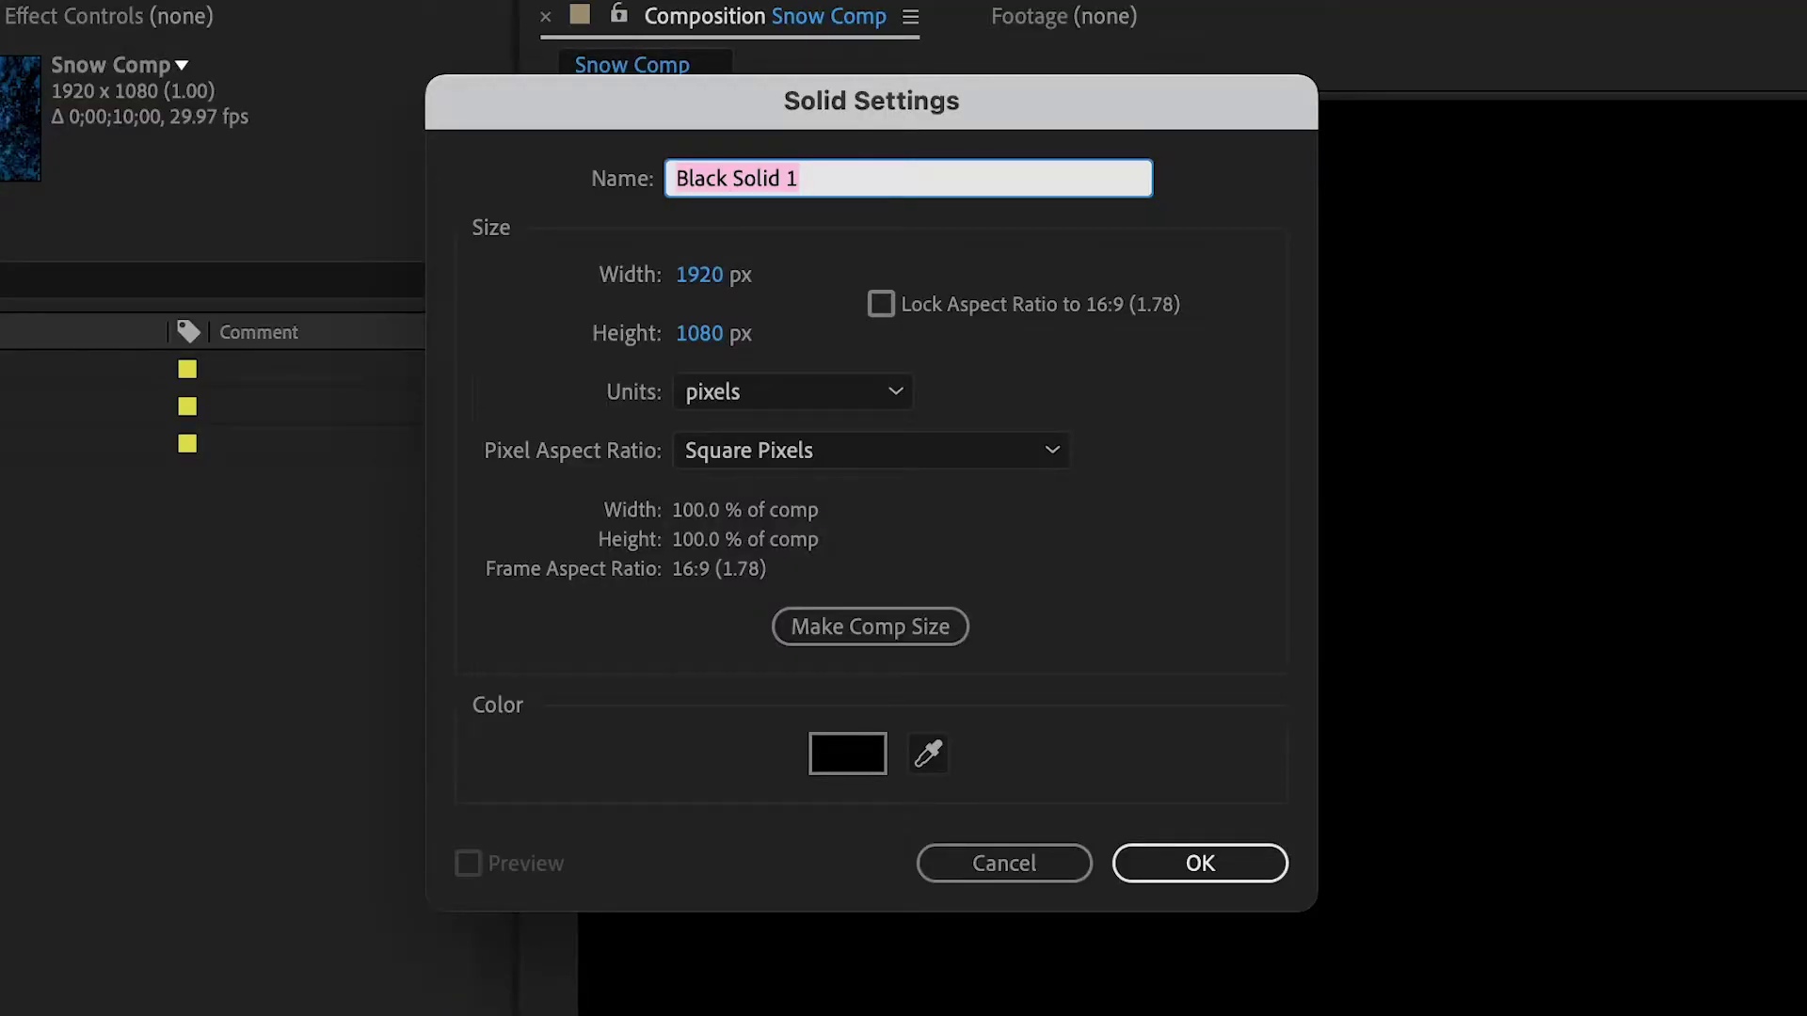
pyautogui.write('Snow')
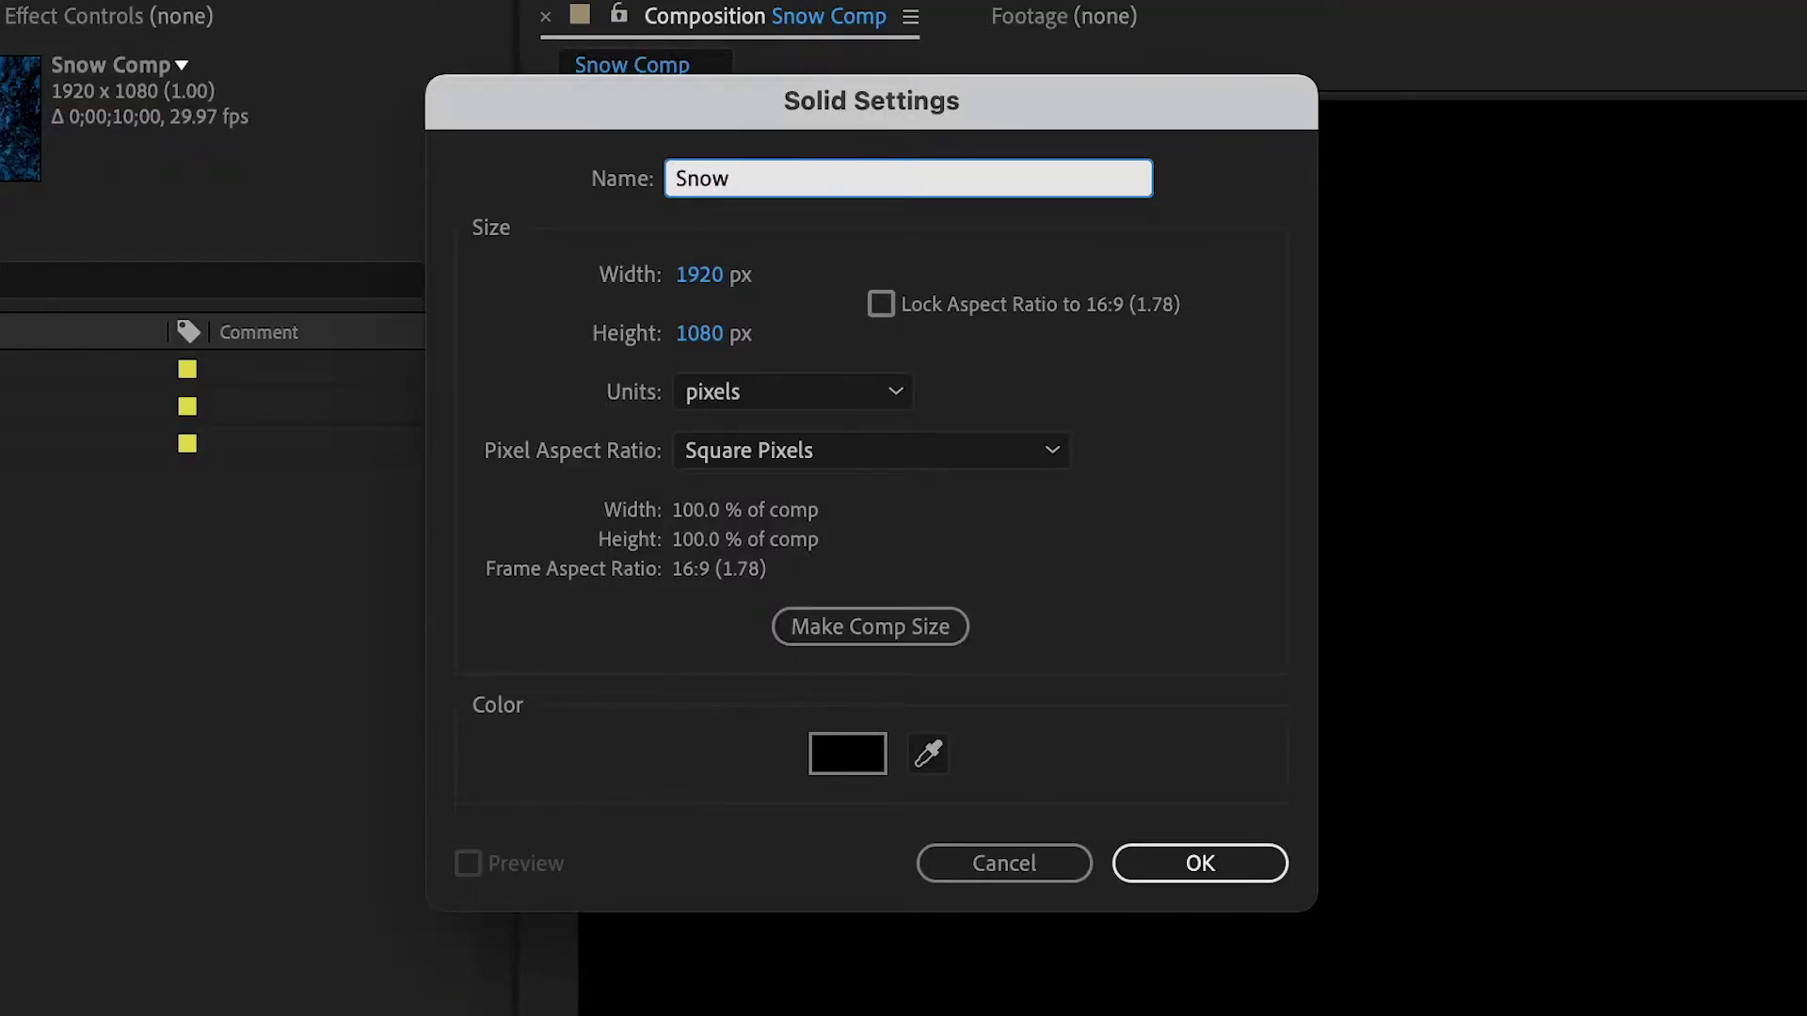
pyautogui.write(' Layer')
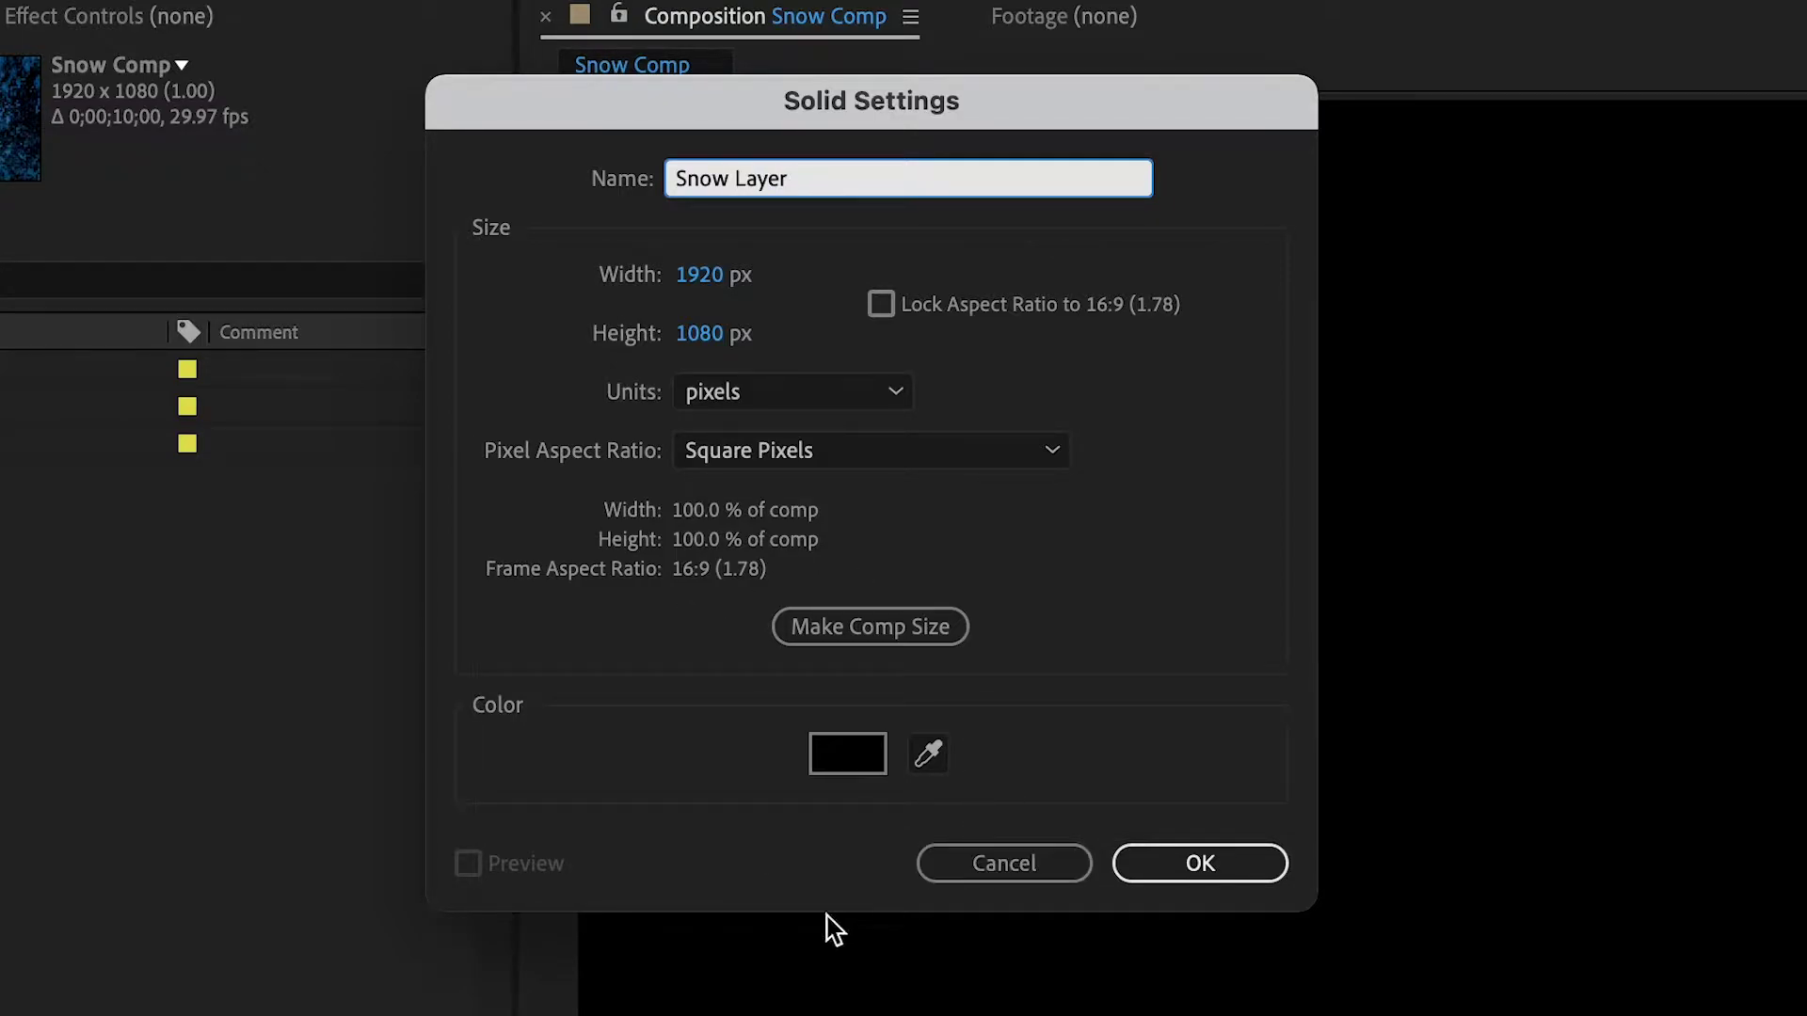
pyautogui.click(1211, 875)
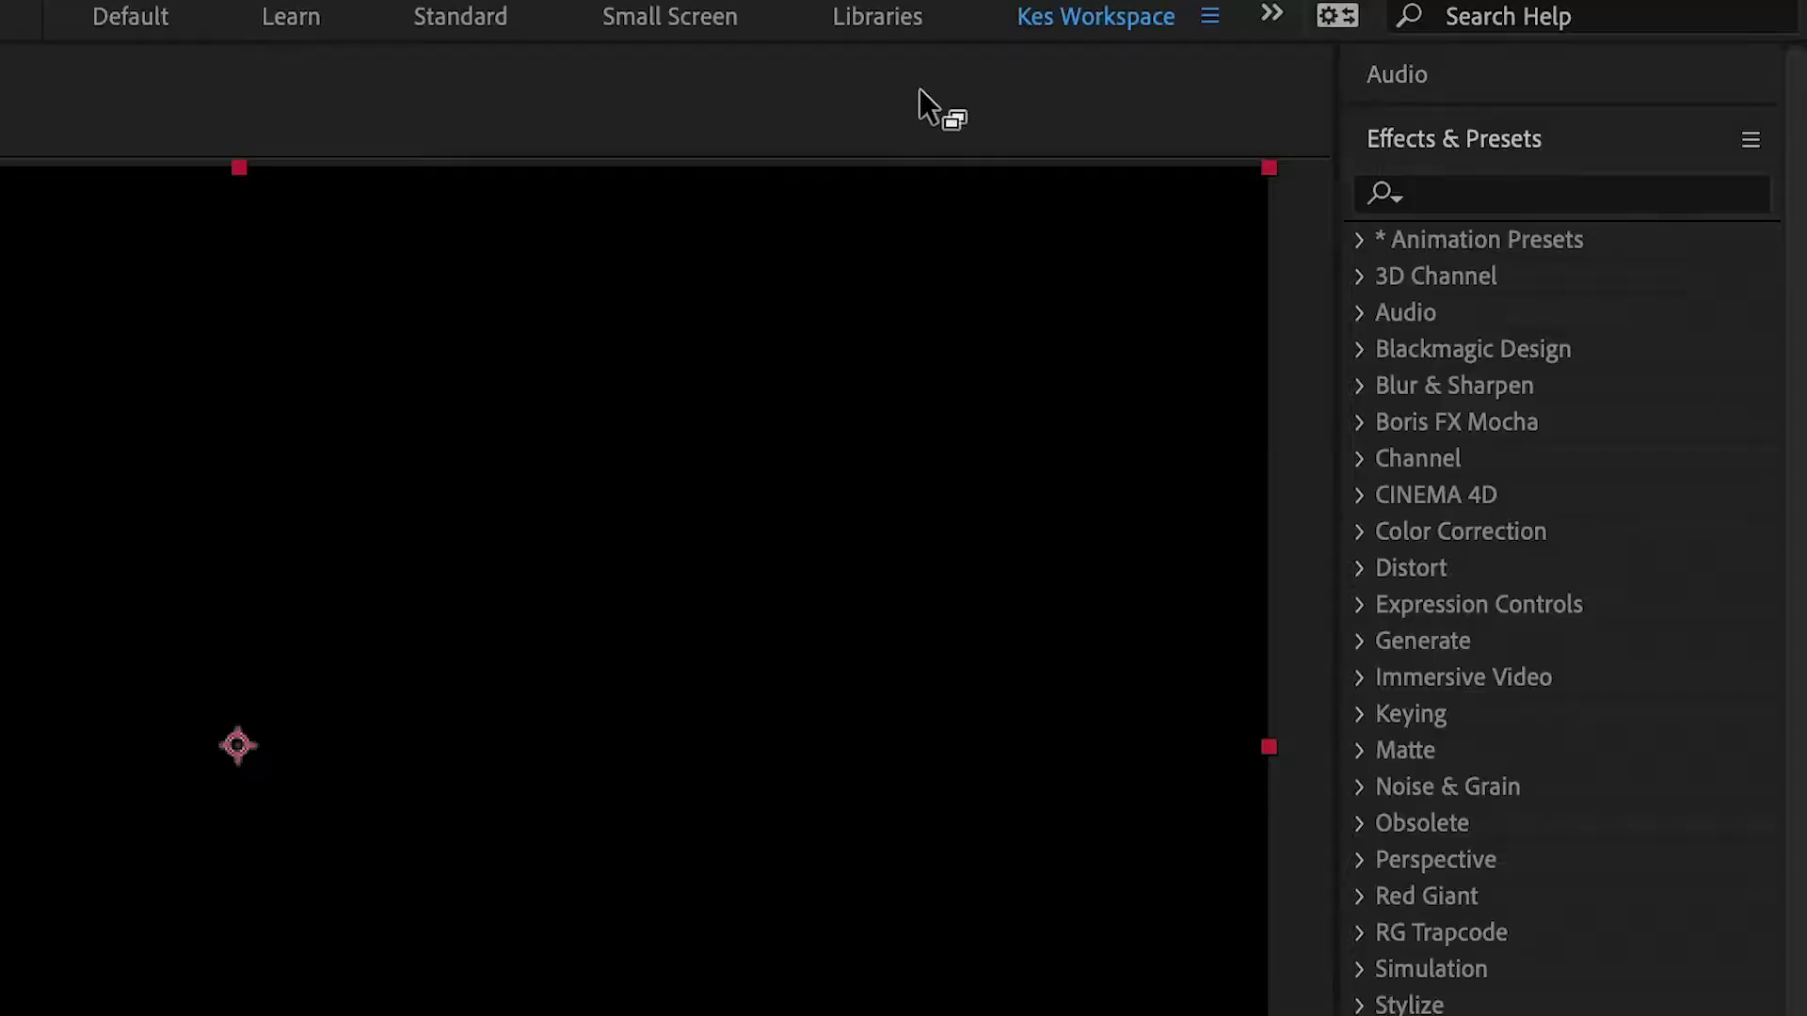
# Step: Apply the CC Particle World effect to Snow Layer
pyautogui.click(1419, 194)
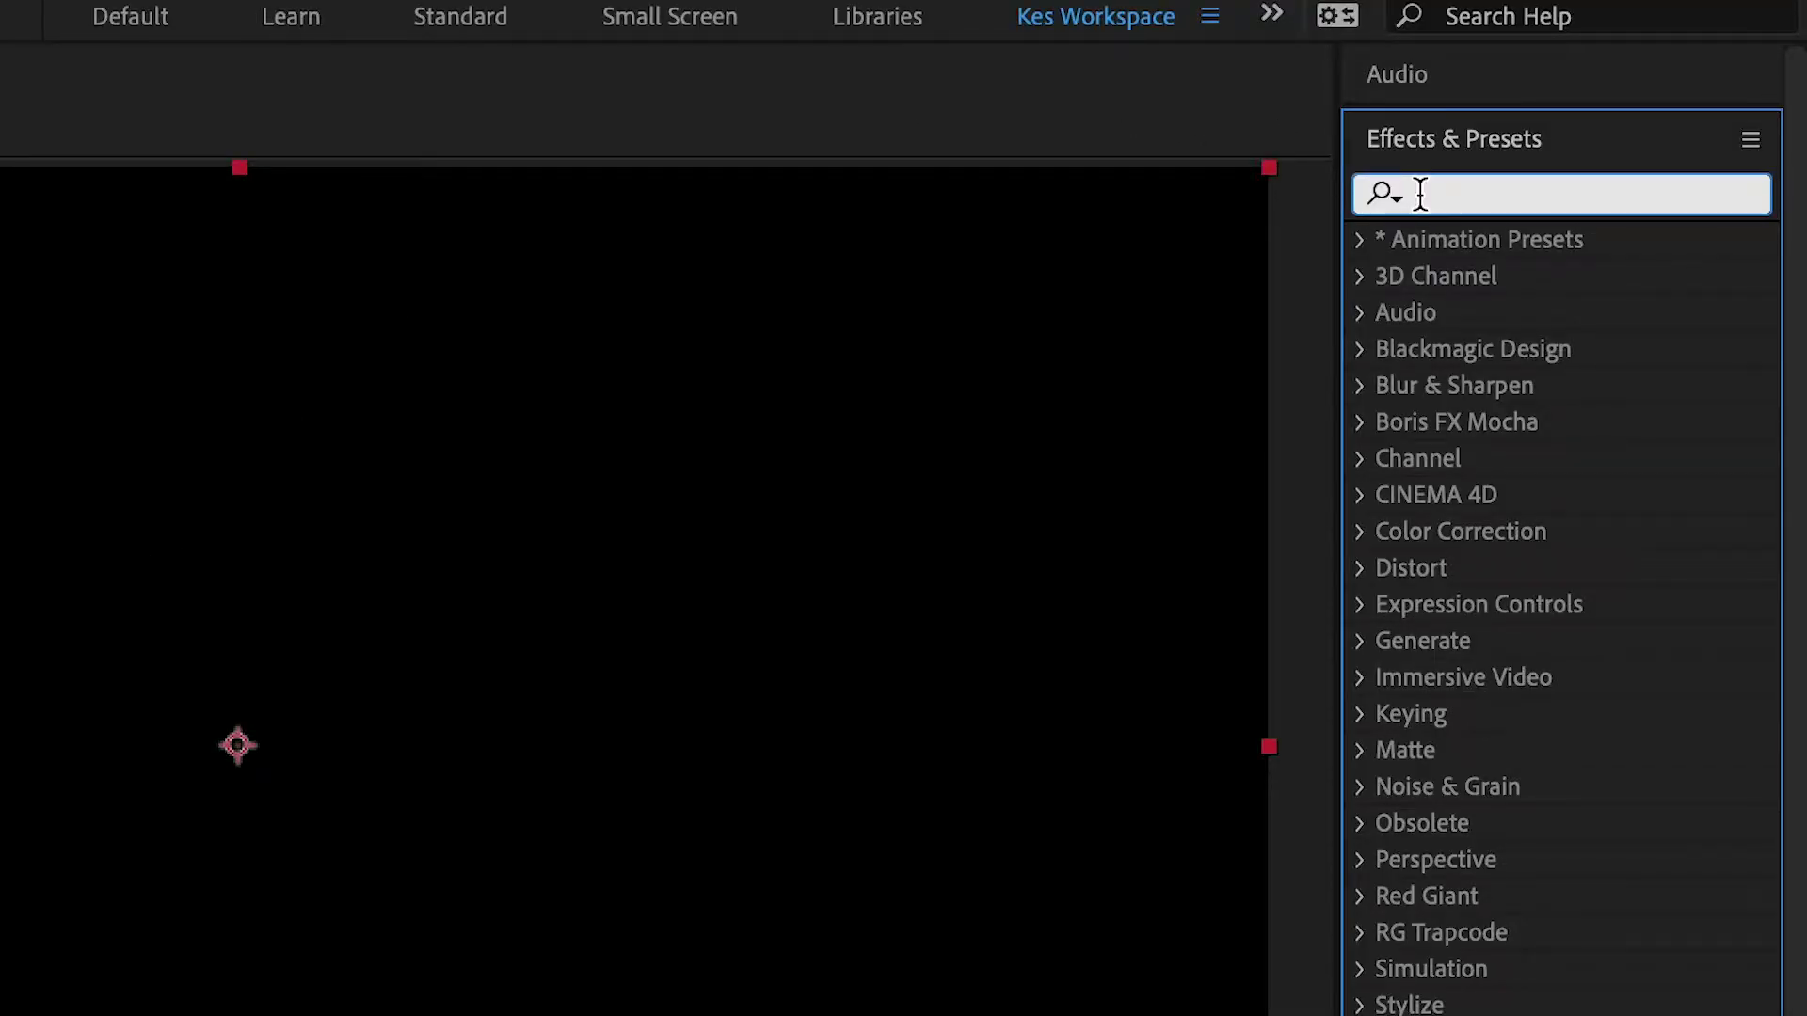
pyautogui.write('cc particl')
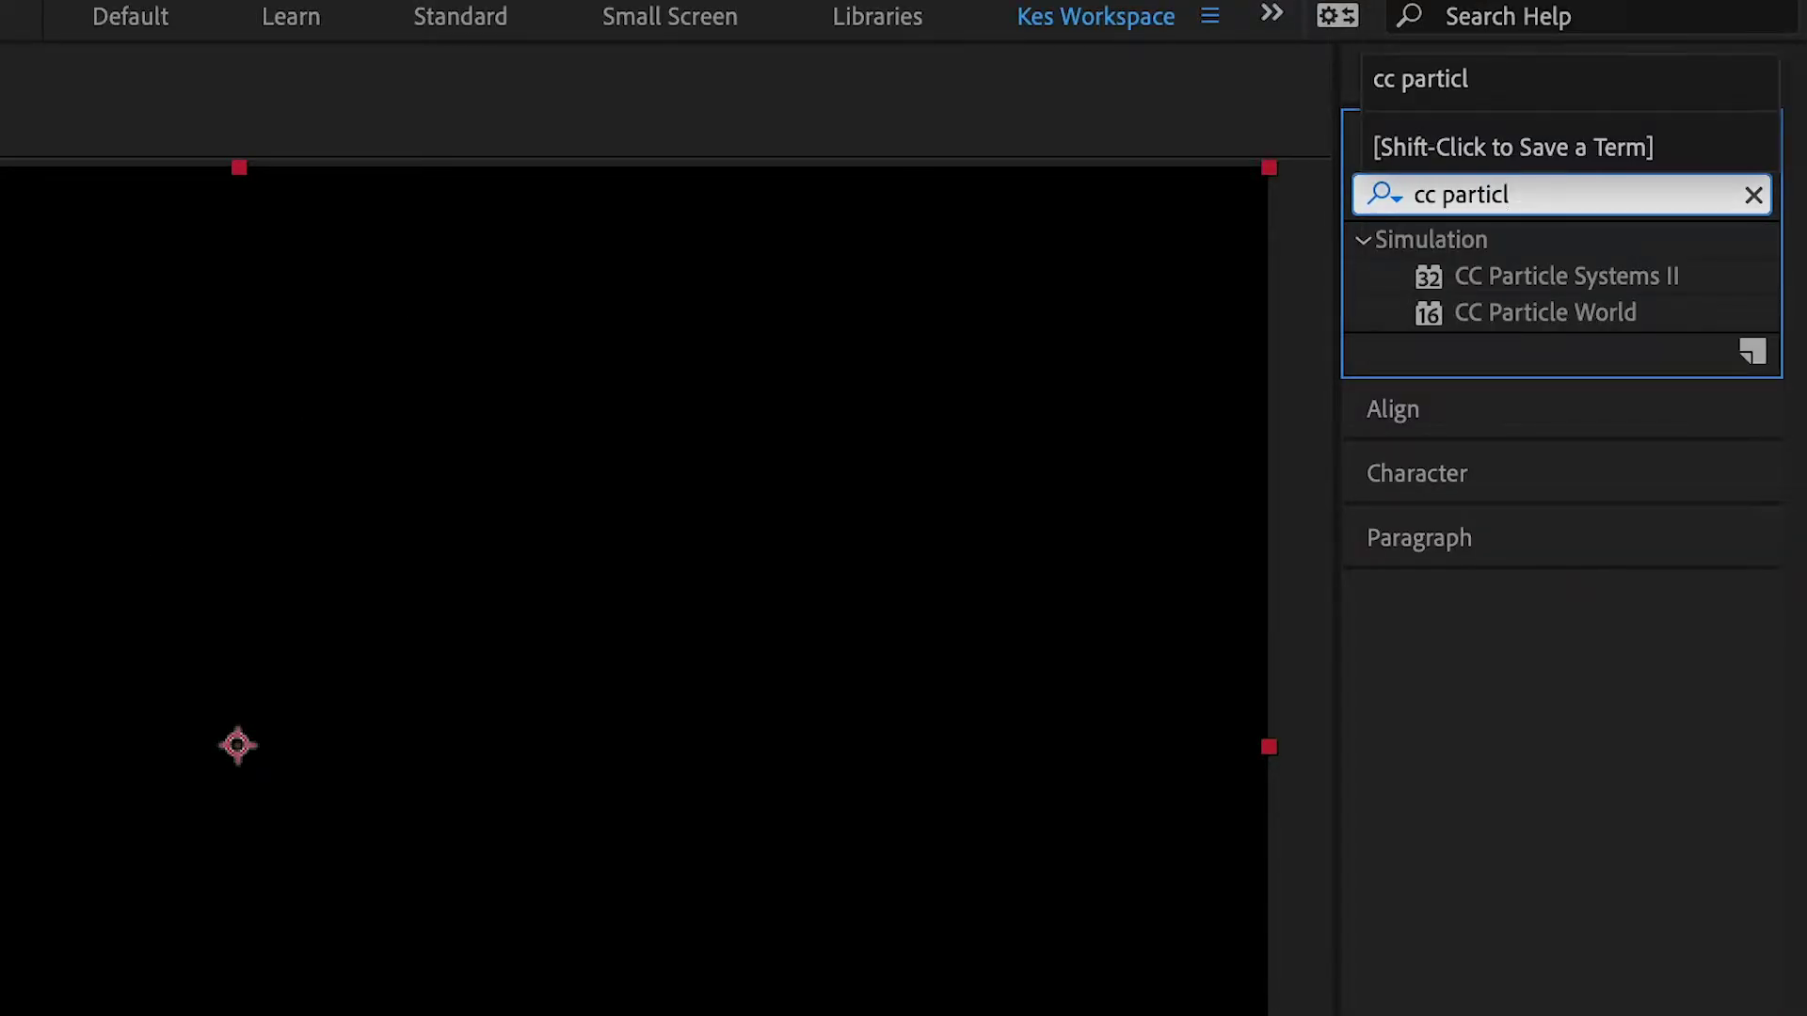
pyautogui.moveTo(1560, 311); pyautogui.dragTo(0, 1015)
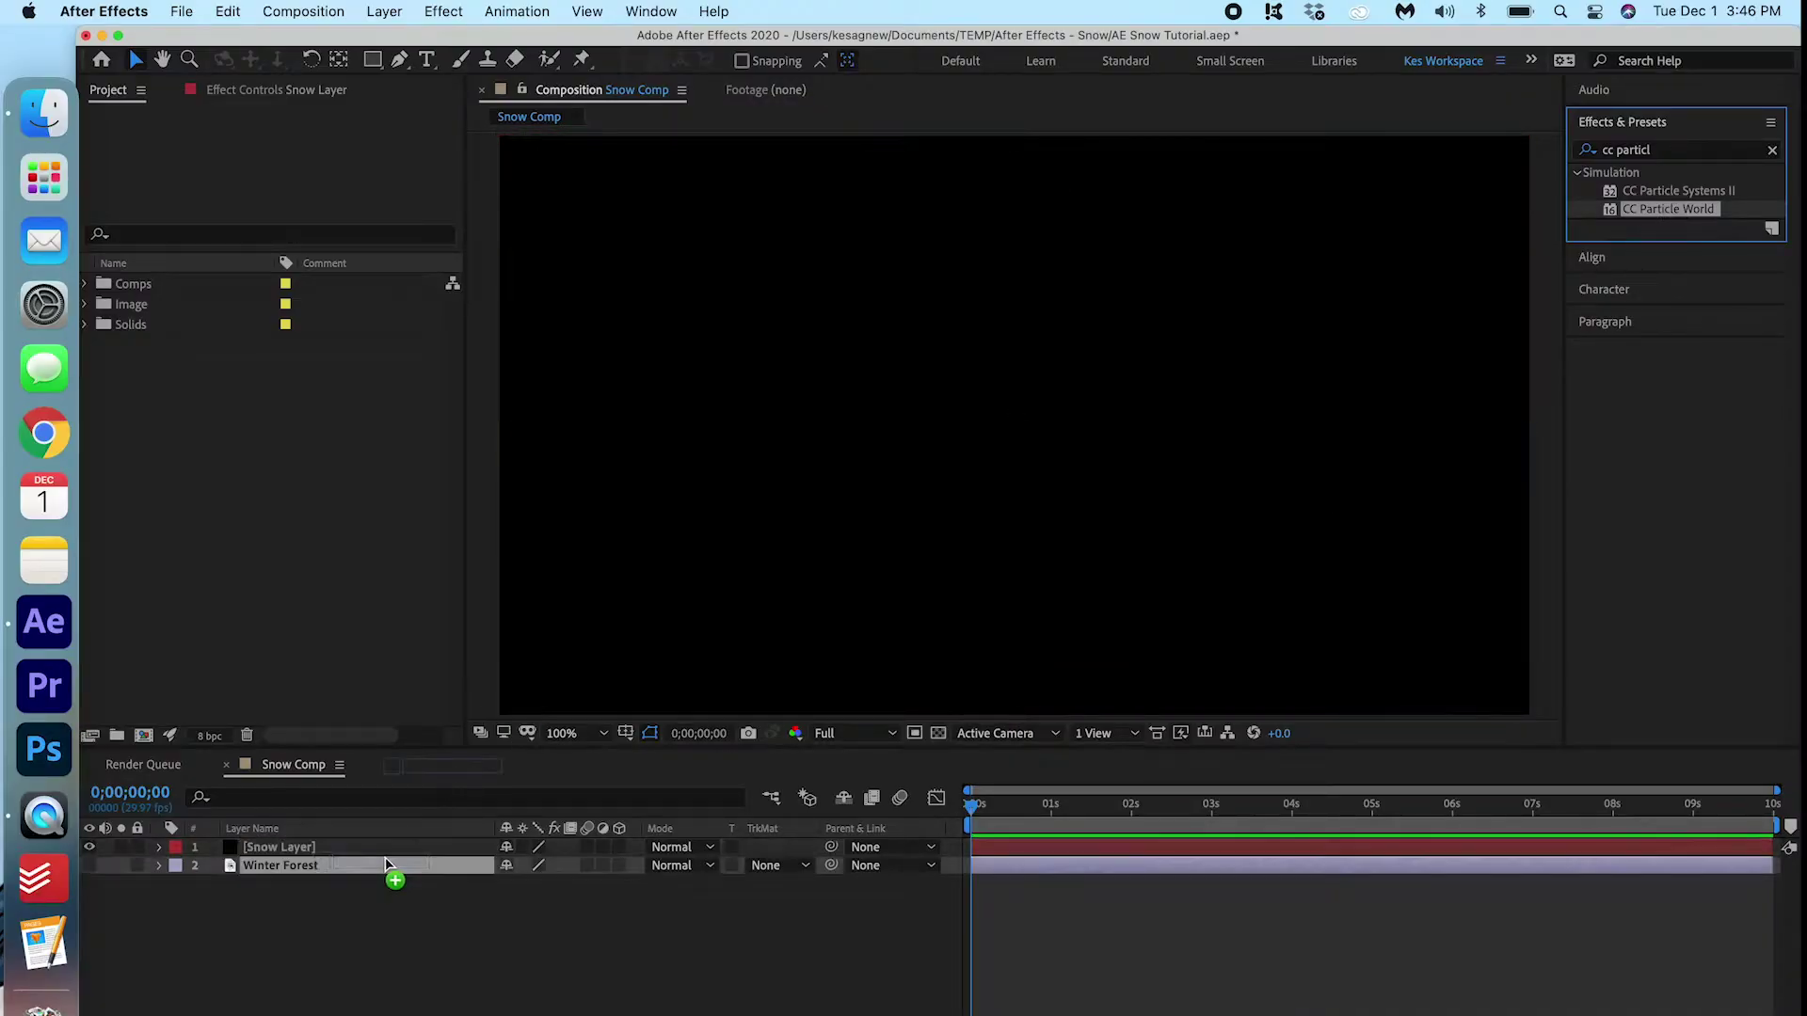
pyautogui.moveTo(385, 863); pyautogui.dragTo(382, 850)
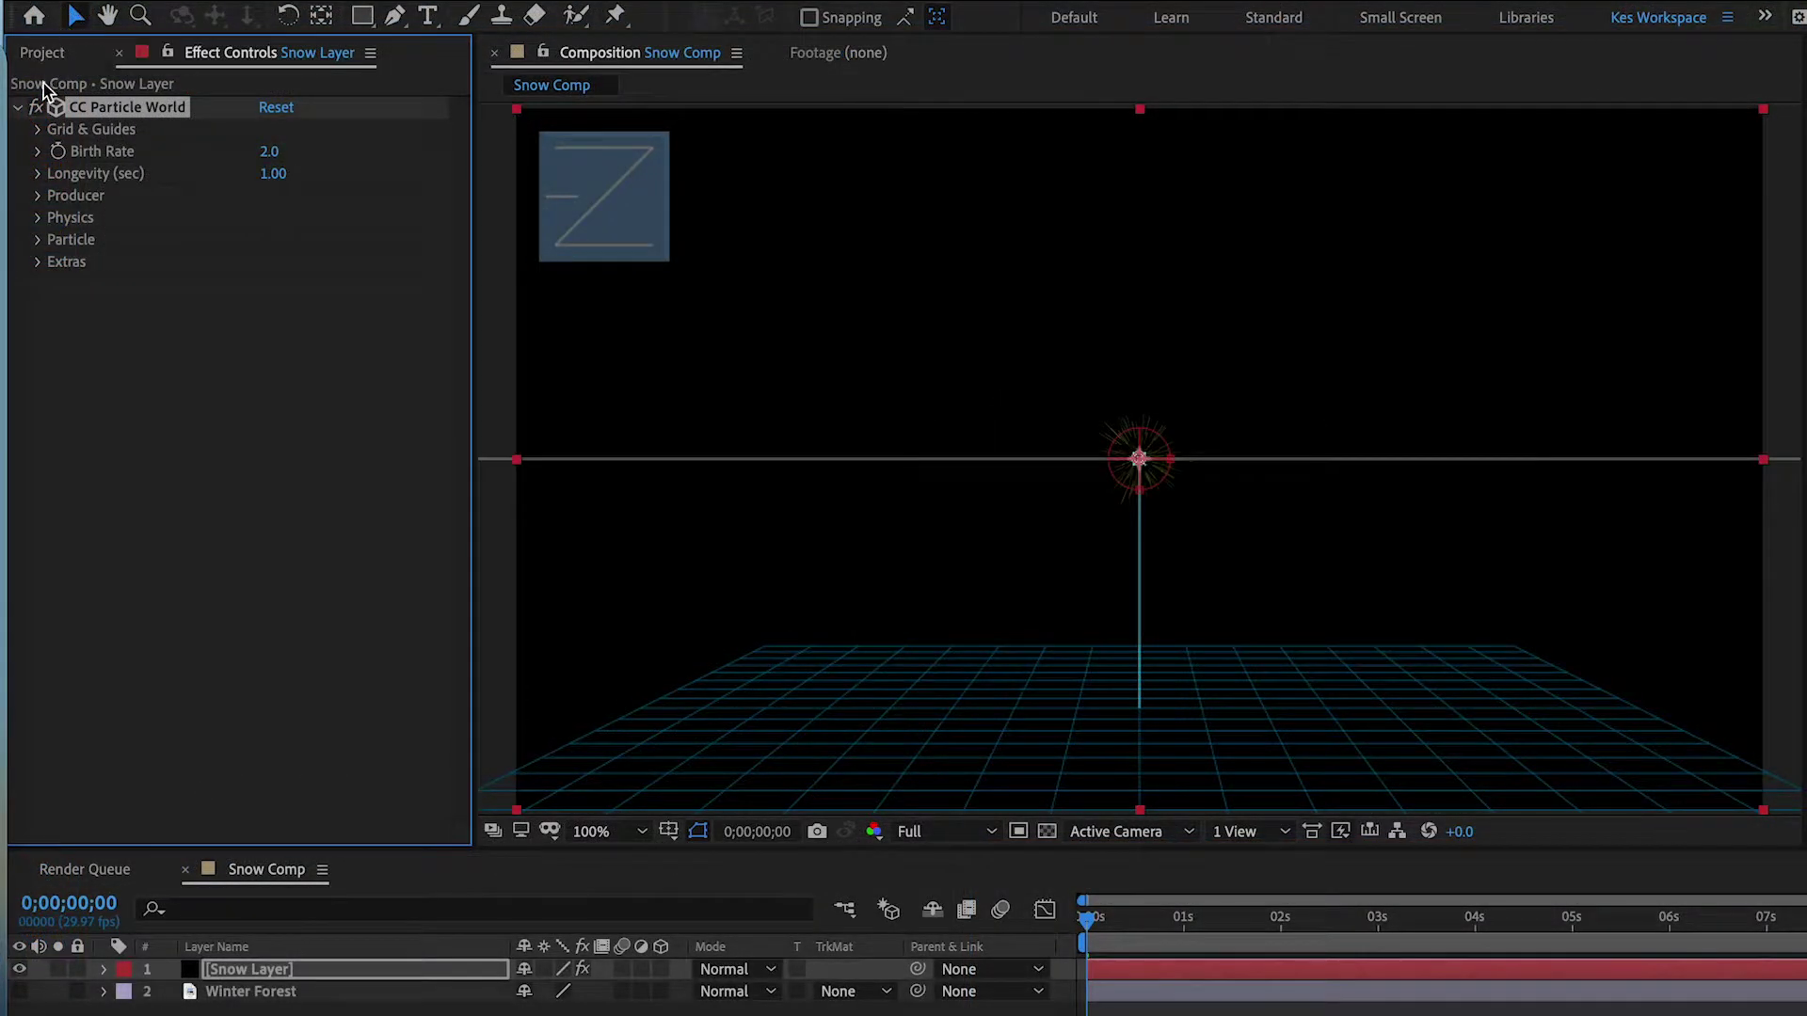
# Step: Turn off the Position, Radius, Motion Path and Grid guides in Grid & Guides
pyautogui.click(38, 130)
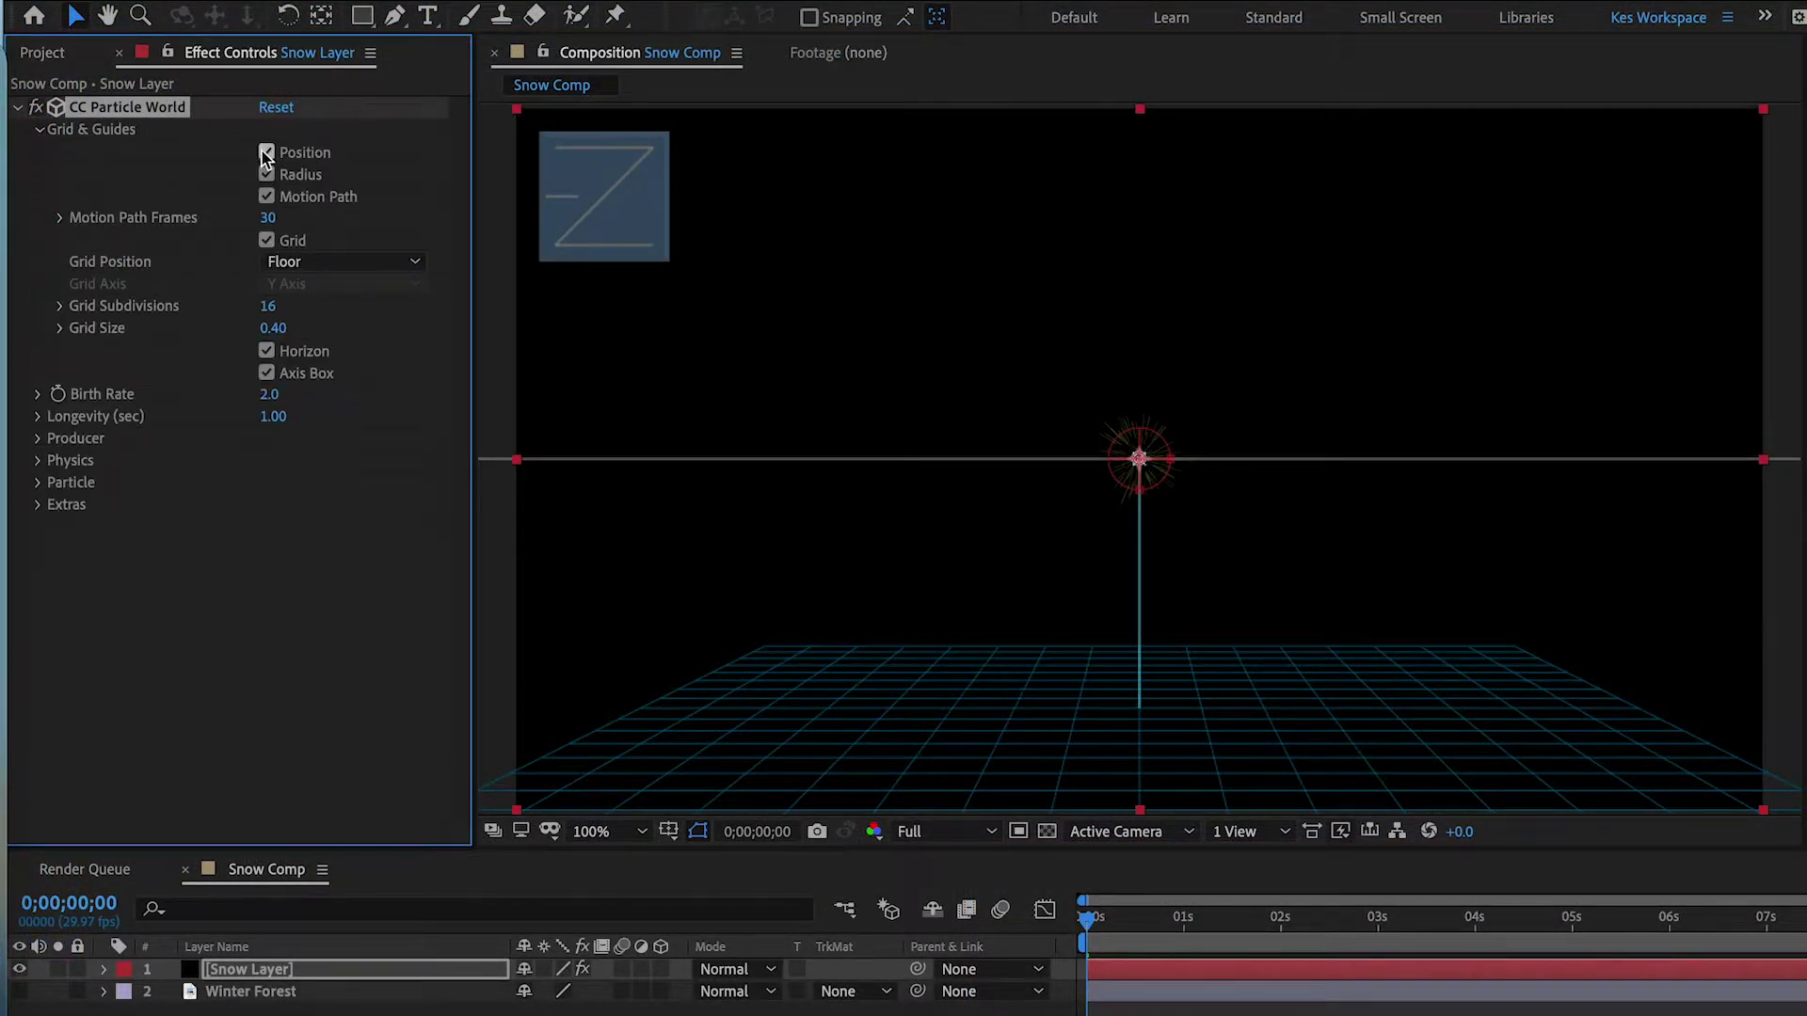
pyautogui.click(266, 153)
pyautogui.click(266, 174)
pyautogui.click(266, 196)
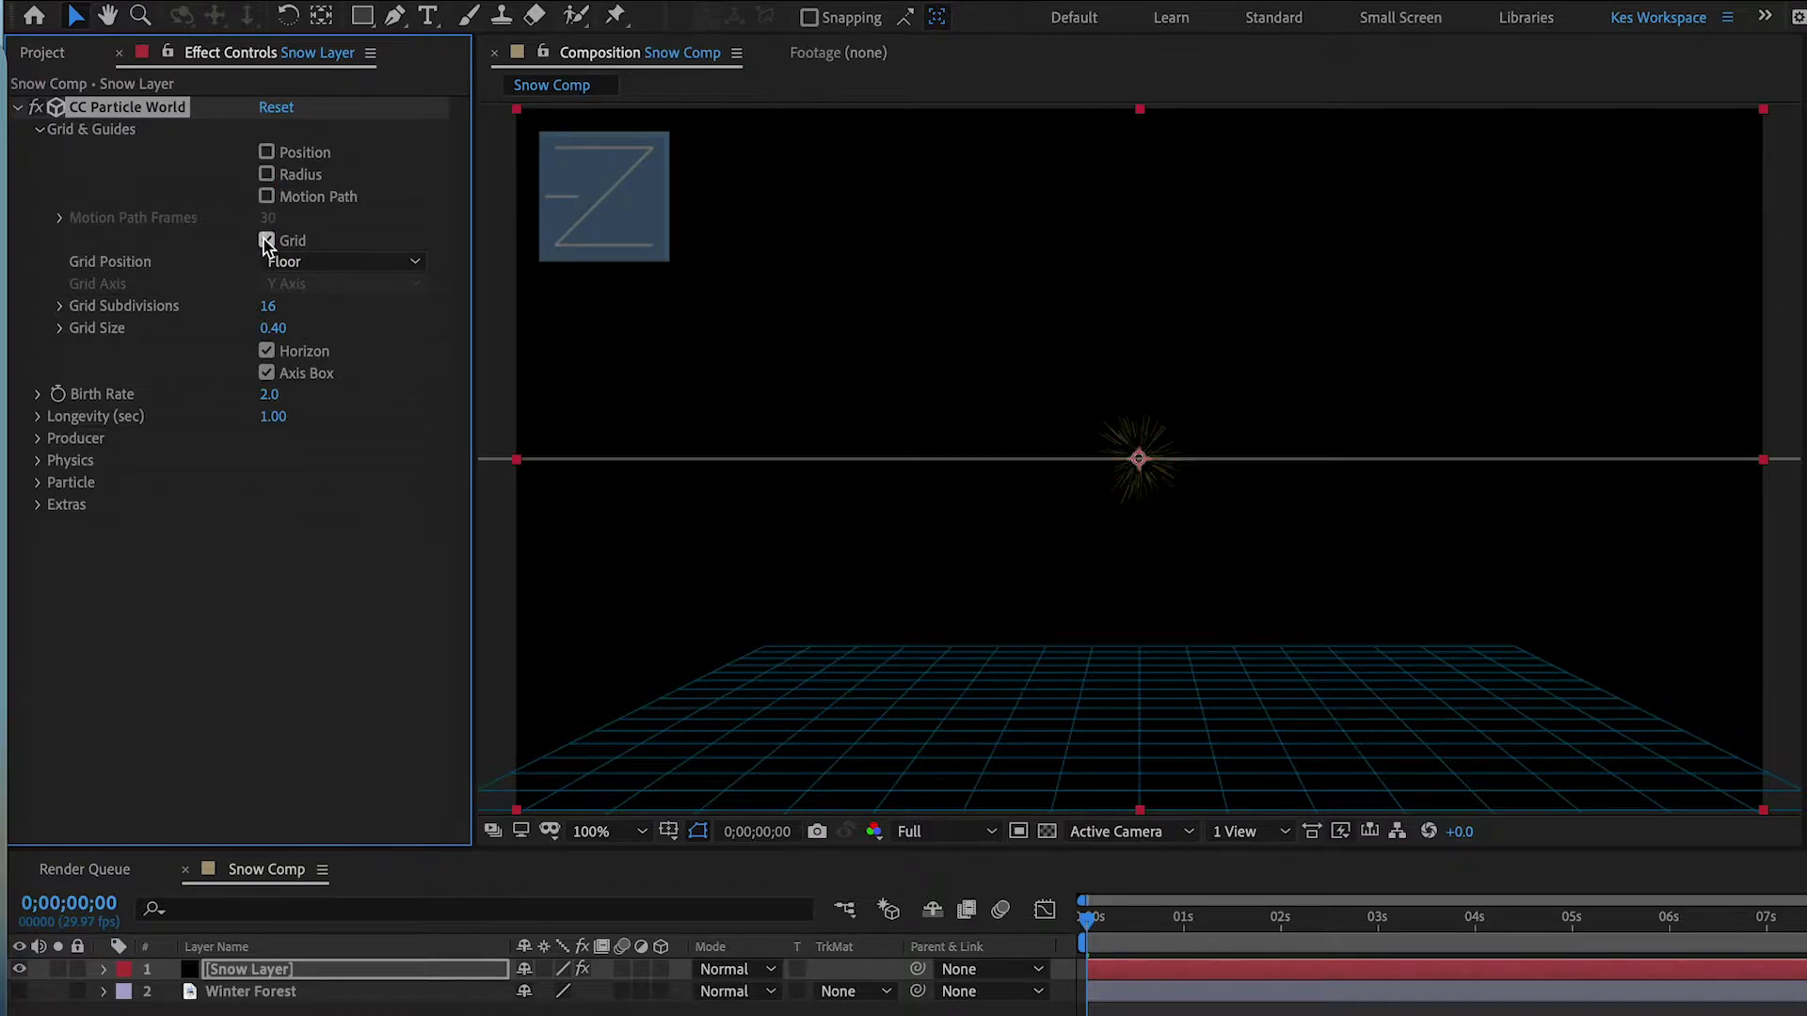
pyautogui.click(266, 241)
pyautogui.click(43, 133)
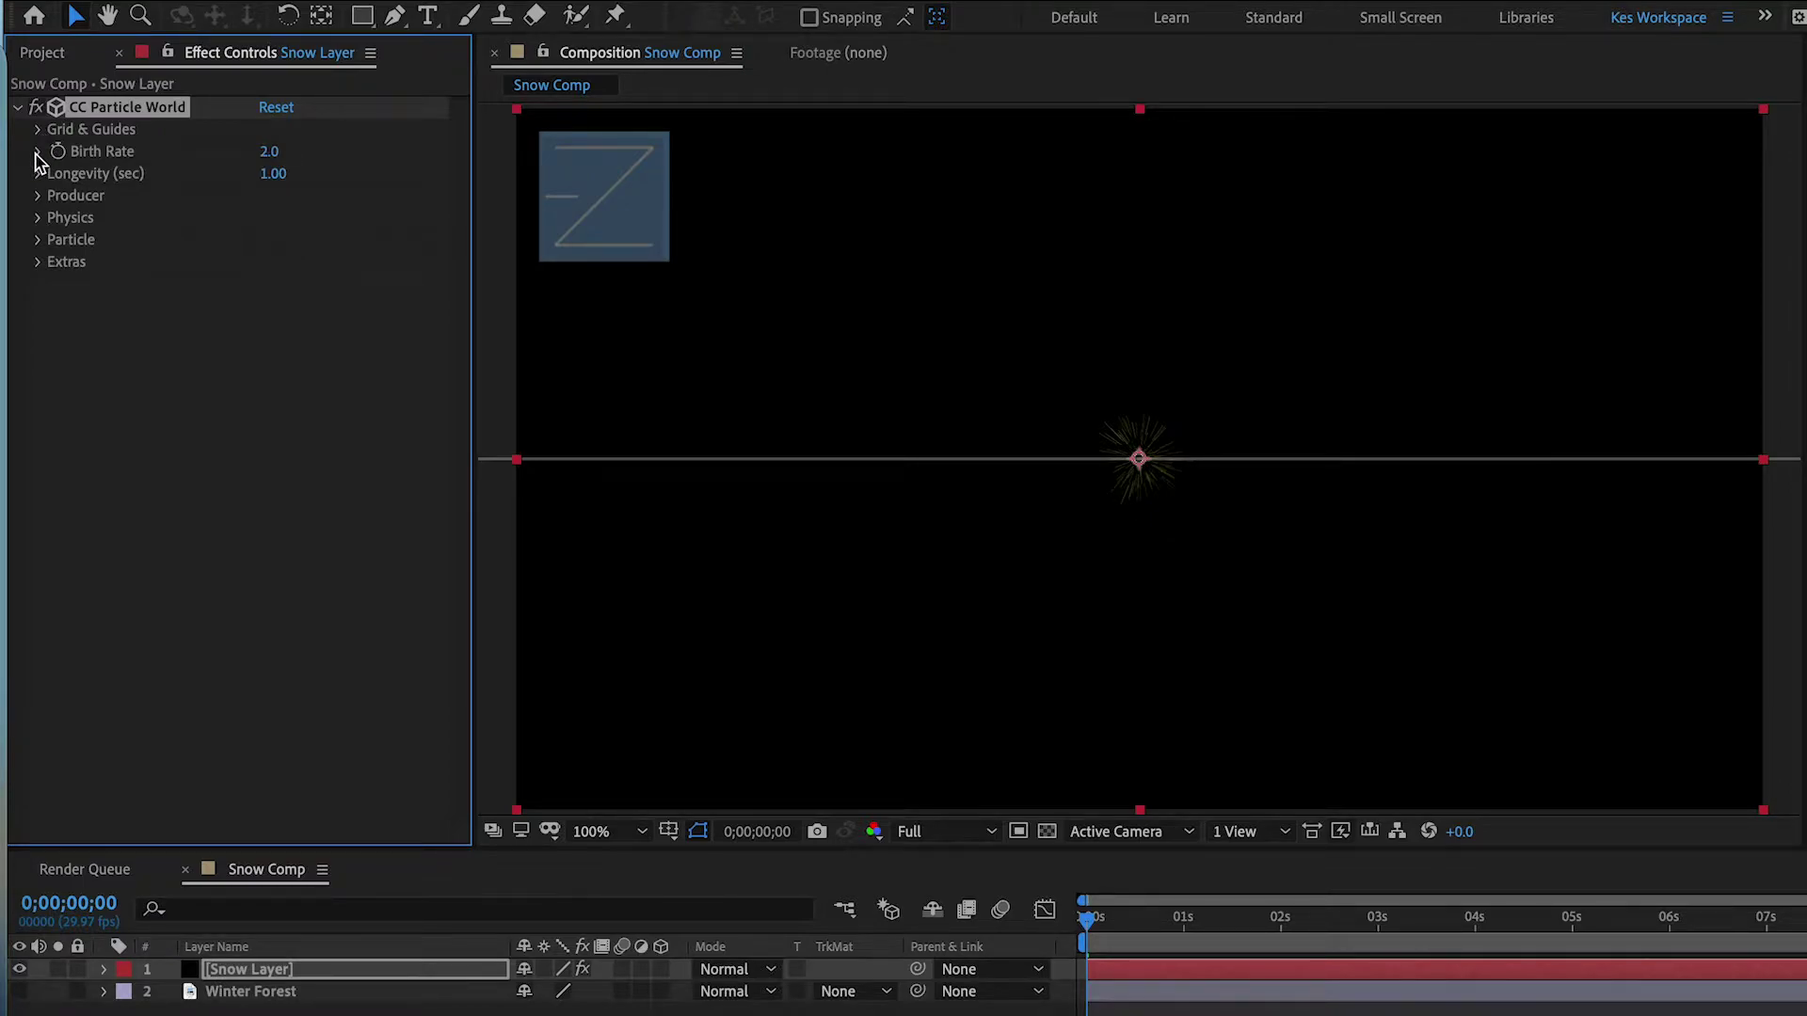
# Step: Raise the particle Birth Rate to 10.5
pyautogui.click(37, 152)
pyautogui.click(117, 187)
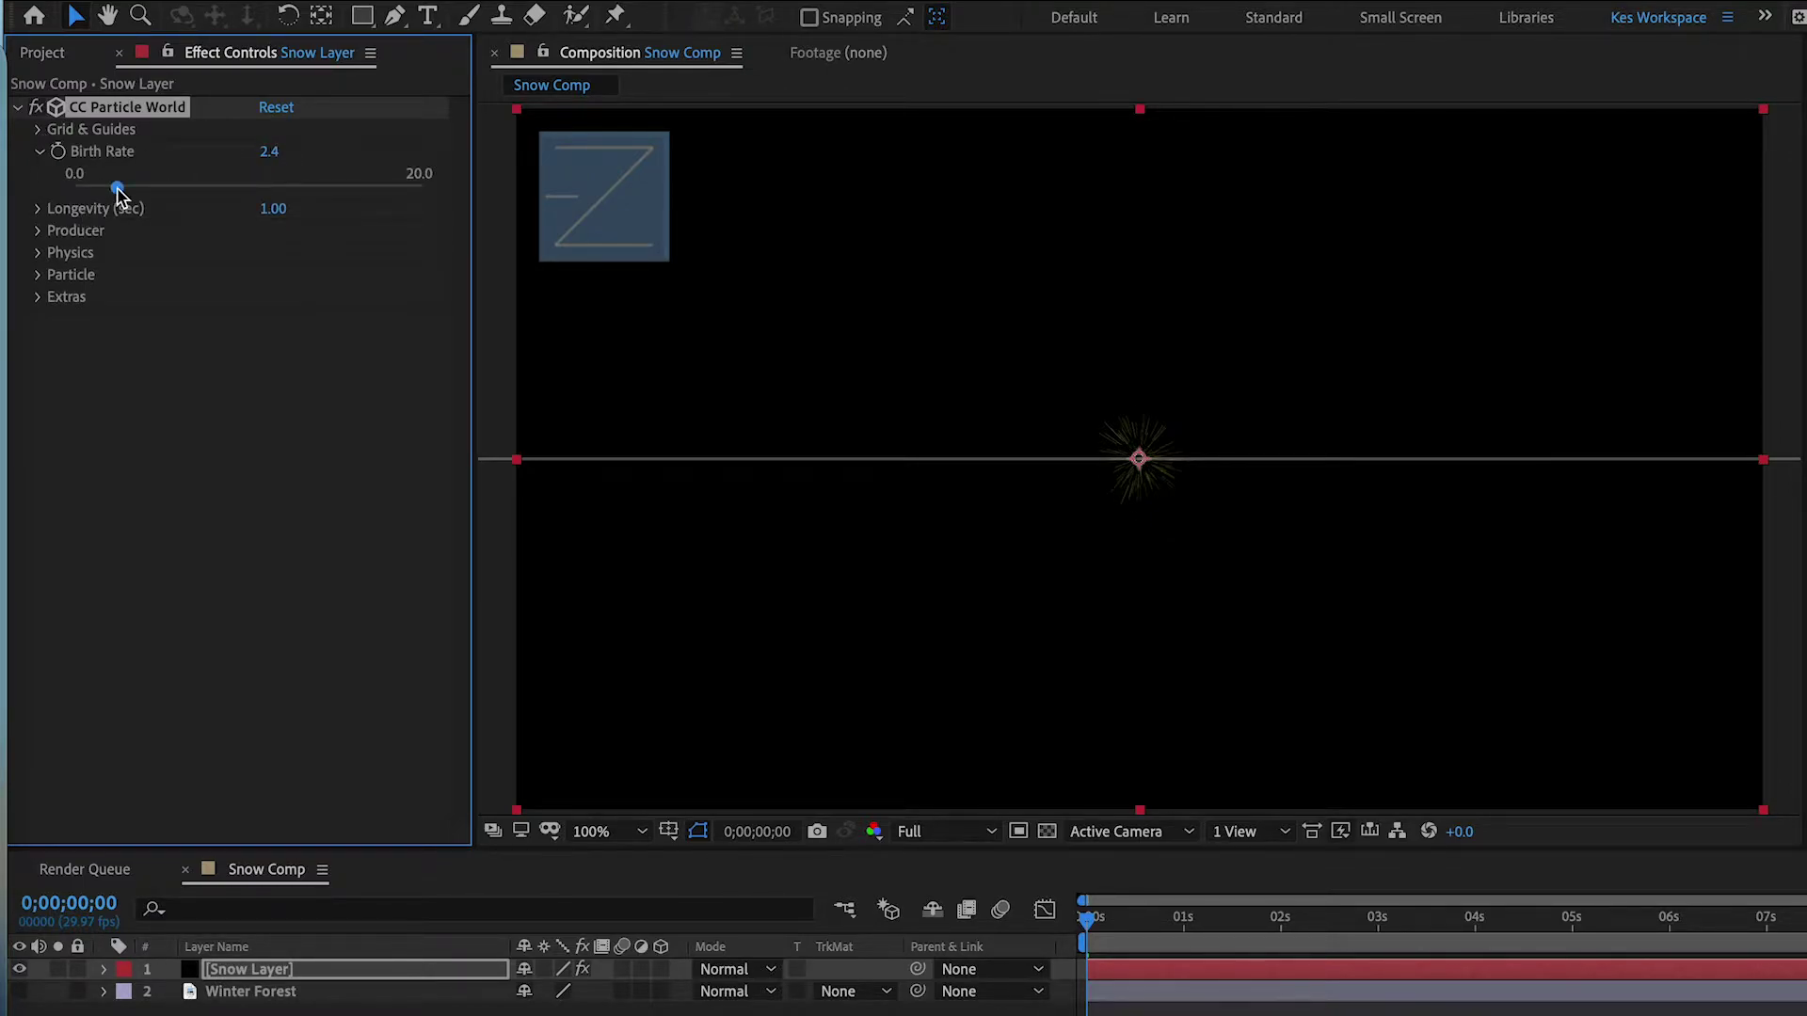
pyautogui.moveTo(116, 188); pyautogui.dragTo(259, 189)
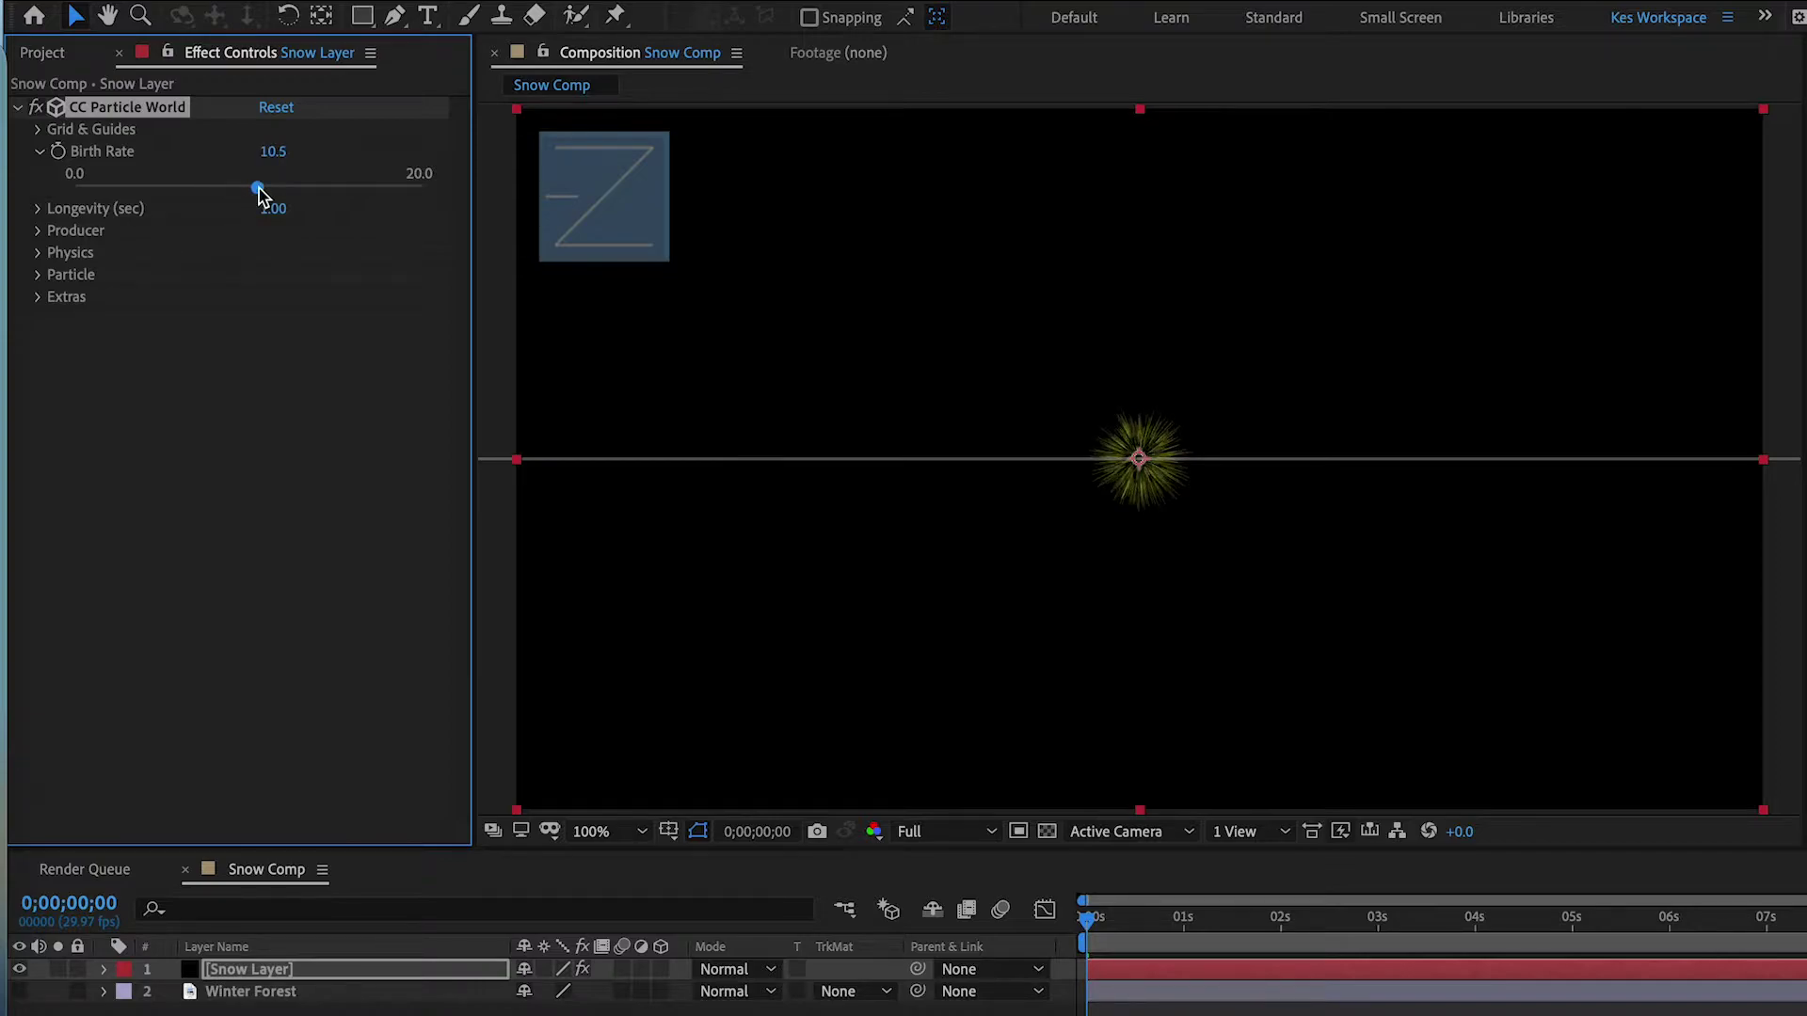
pyautogui.click(39, 152)
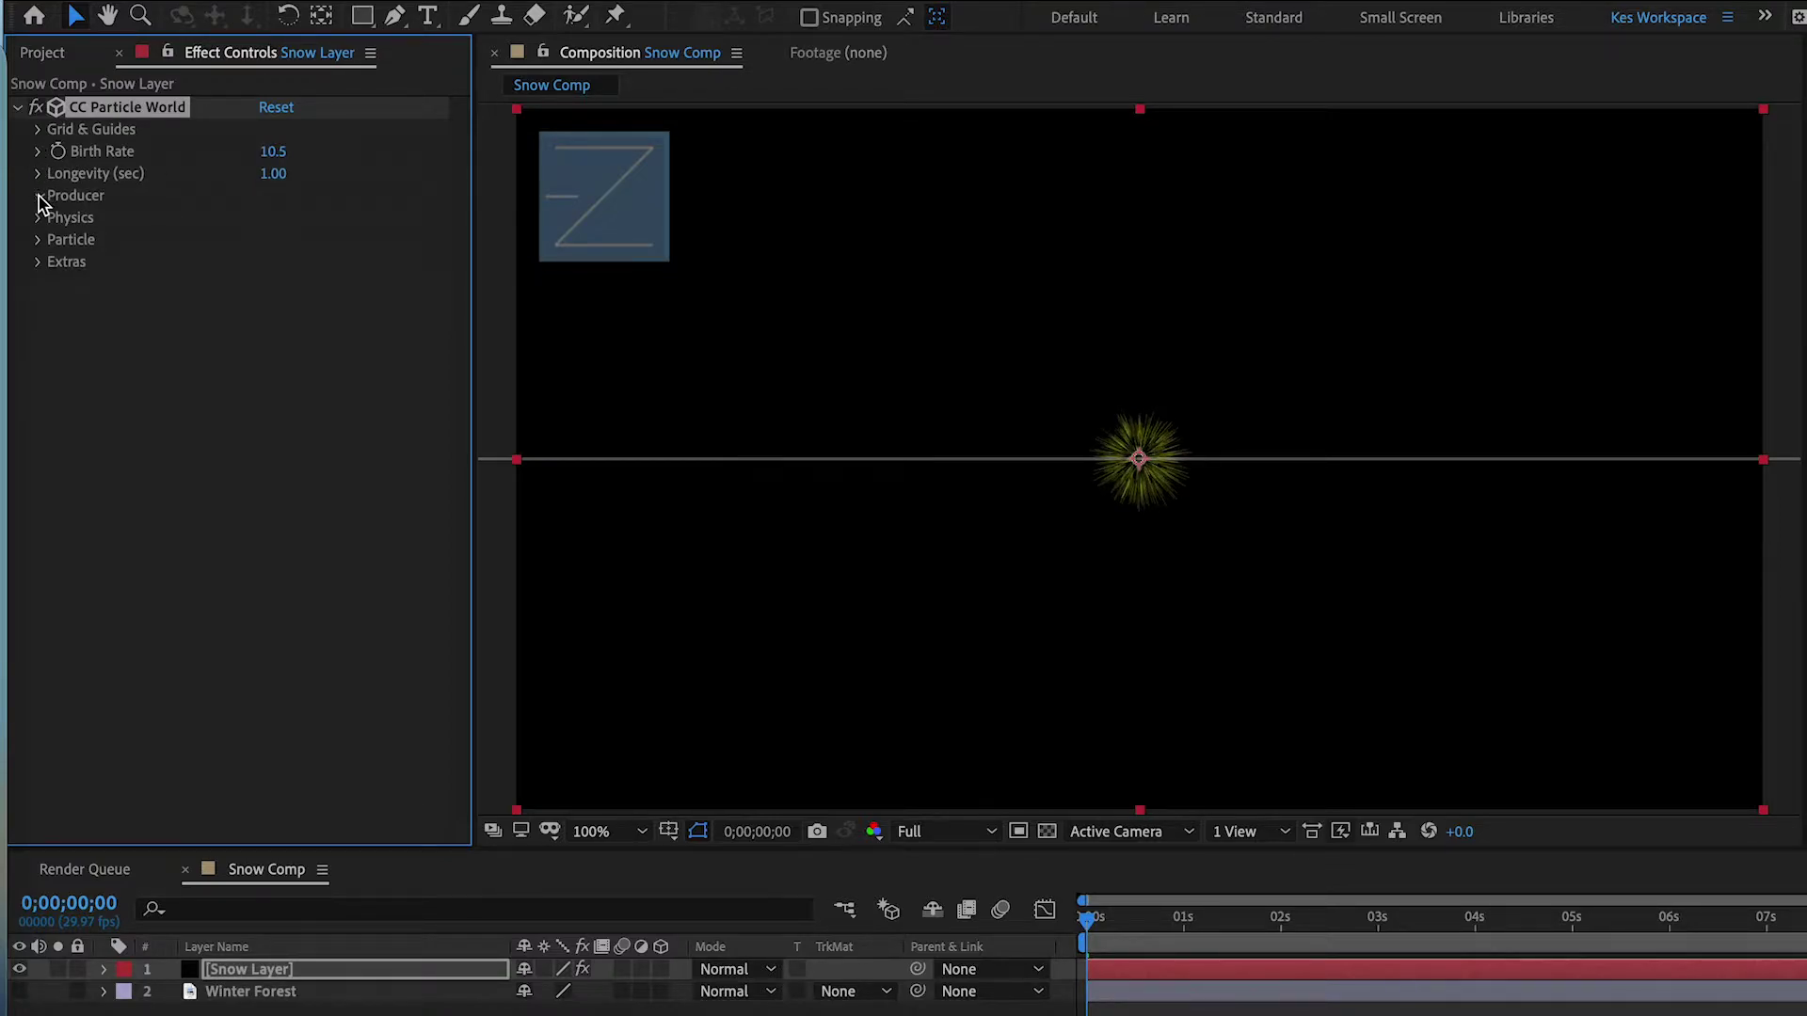
# Step: Widen the Producer emitter to Radius X 0.675, Radius Y 0.395 and Radius Z 1.435
pyautogui.click(40, 196)
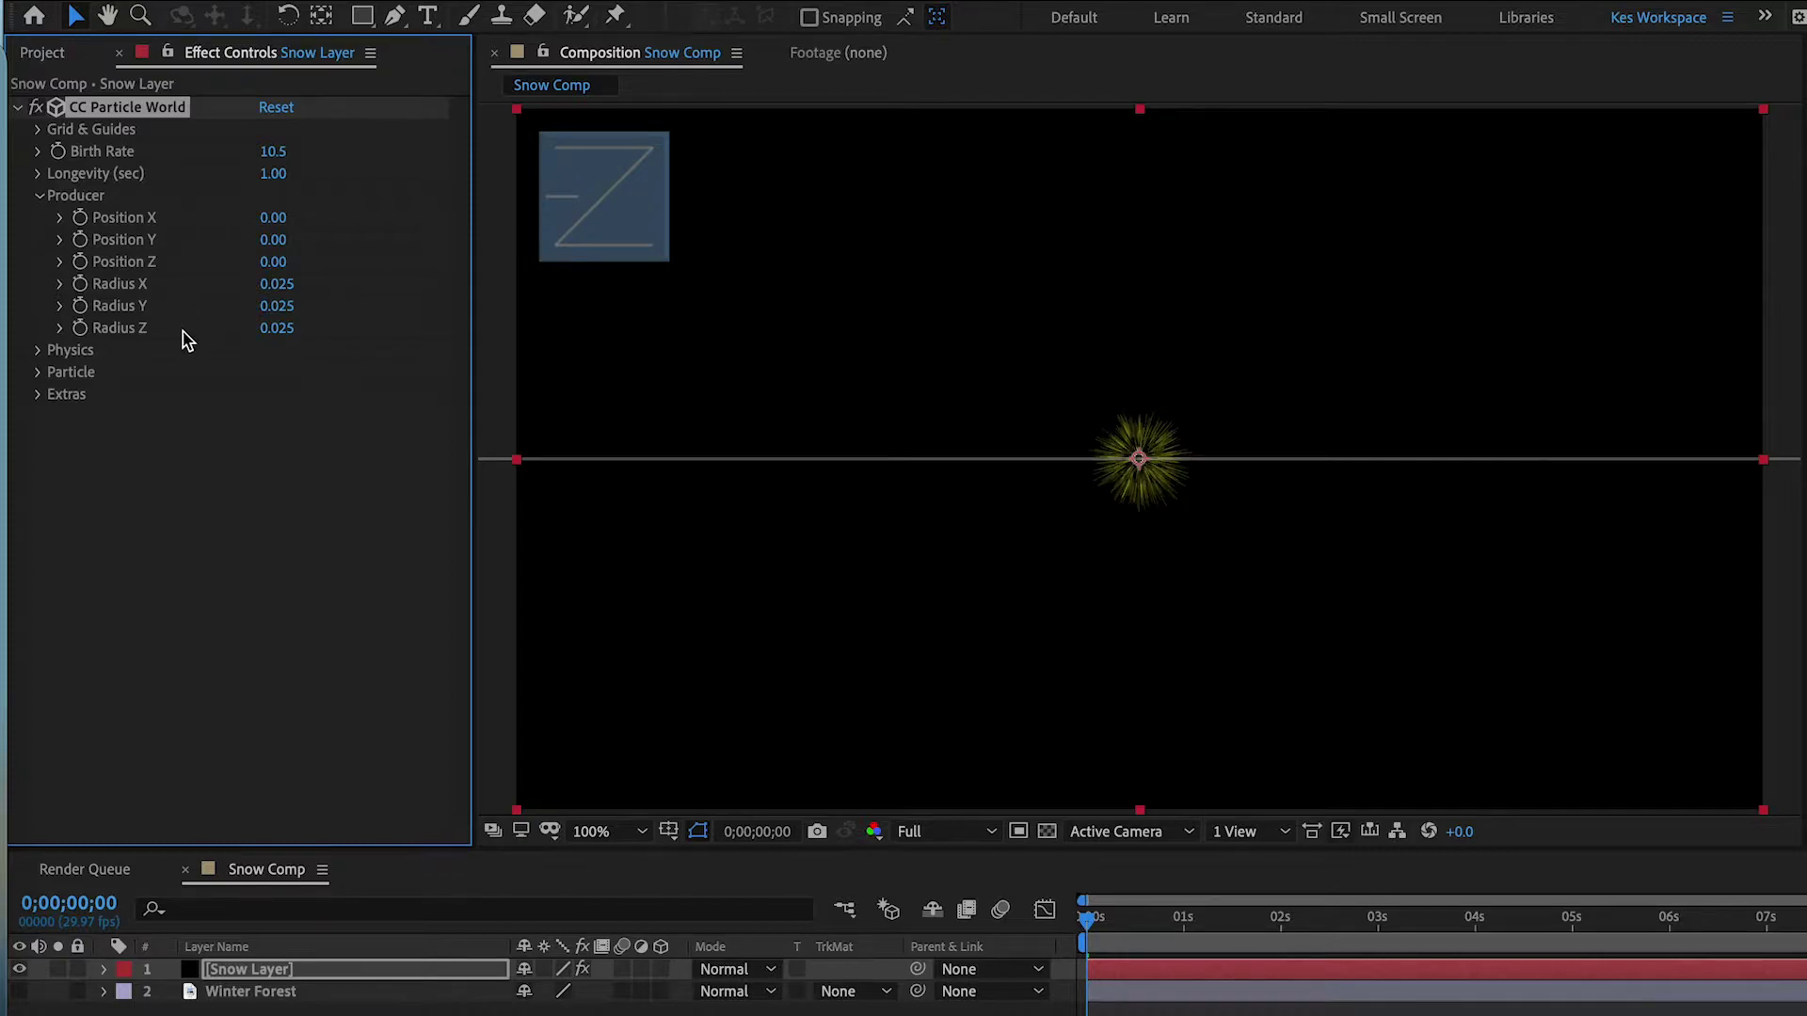
pyautogui.moveTo(275, 283); pyautogui.dragTo(319, 299)
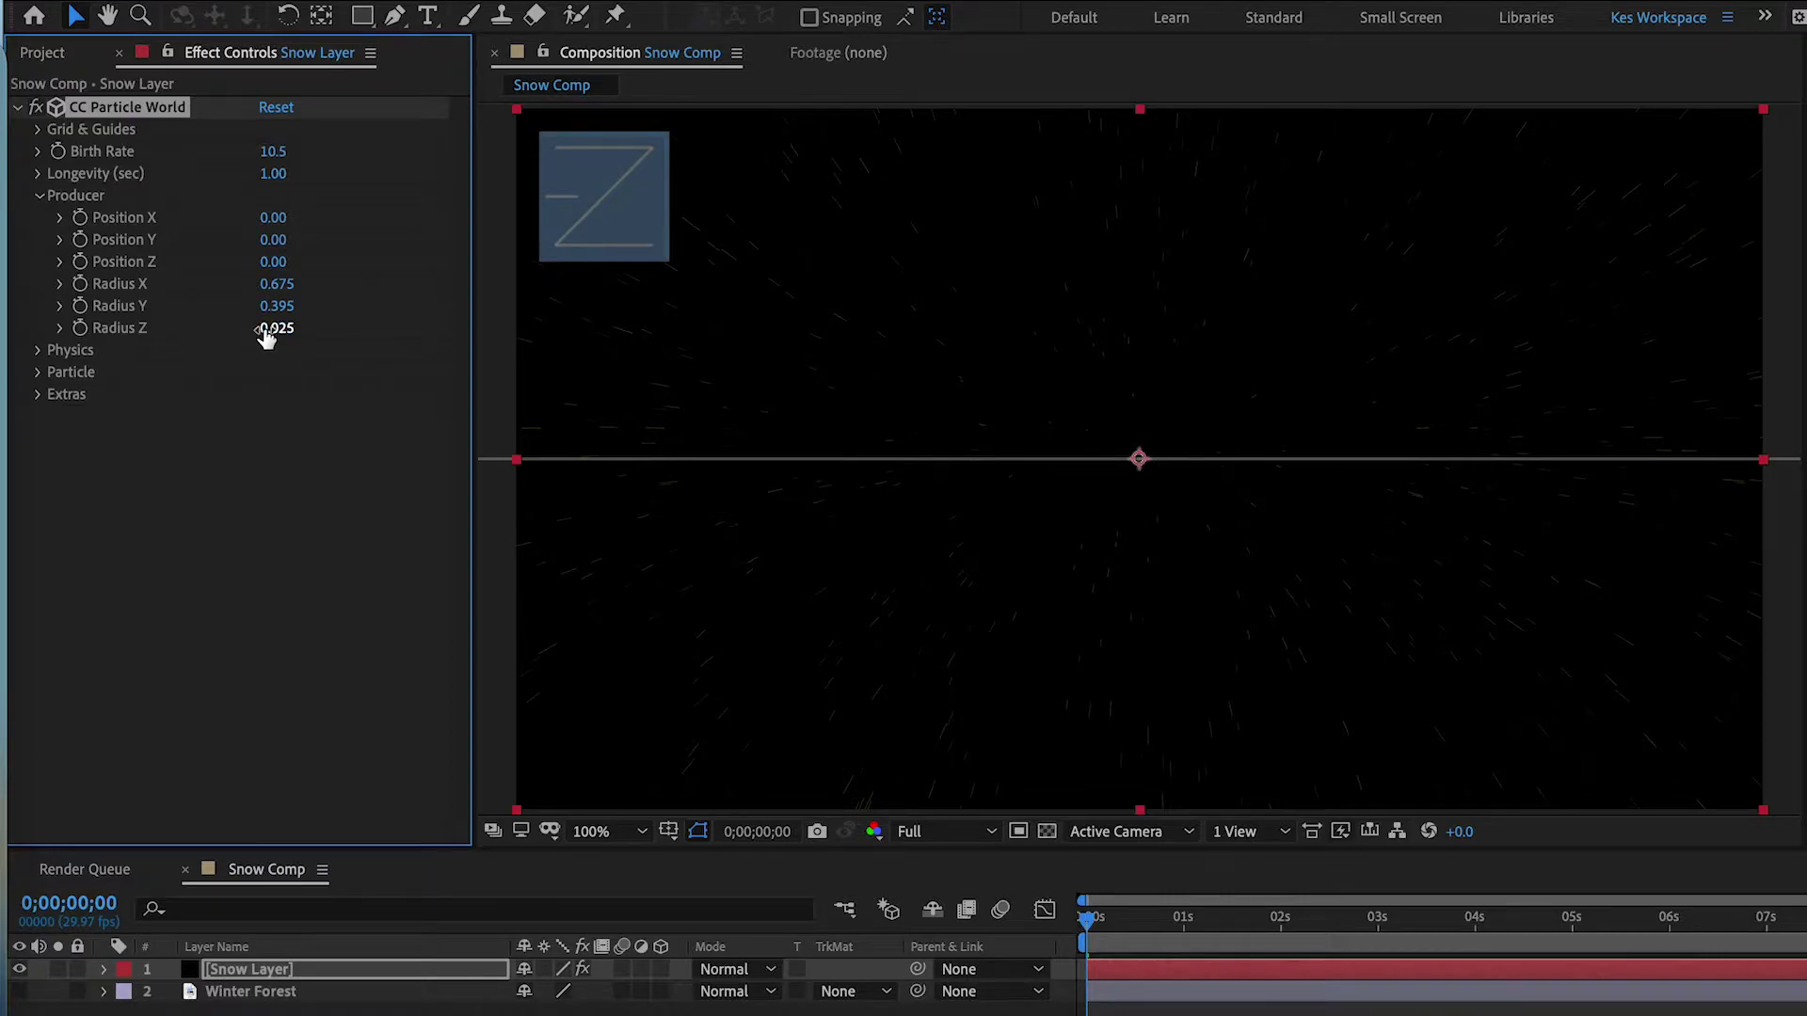
pyautogui.moveTo(278, 327); pyautogui.dragTo(415, 305)
# Step: Set Physics animation to Direction Axis, Velocity 0.01 and Resistance 2.0
pyautogui.click(40, 196)
pyautogui.click(39, 219)
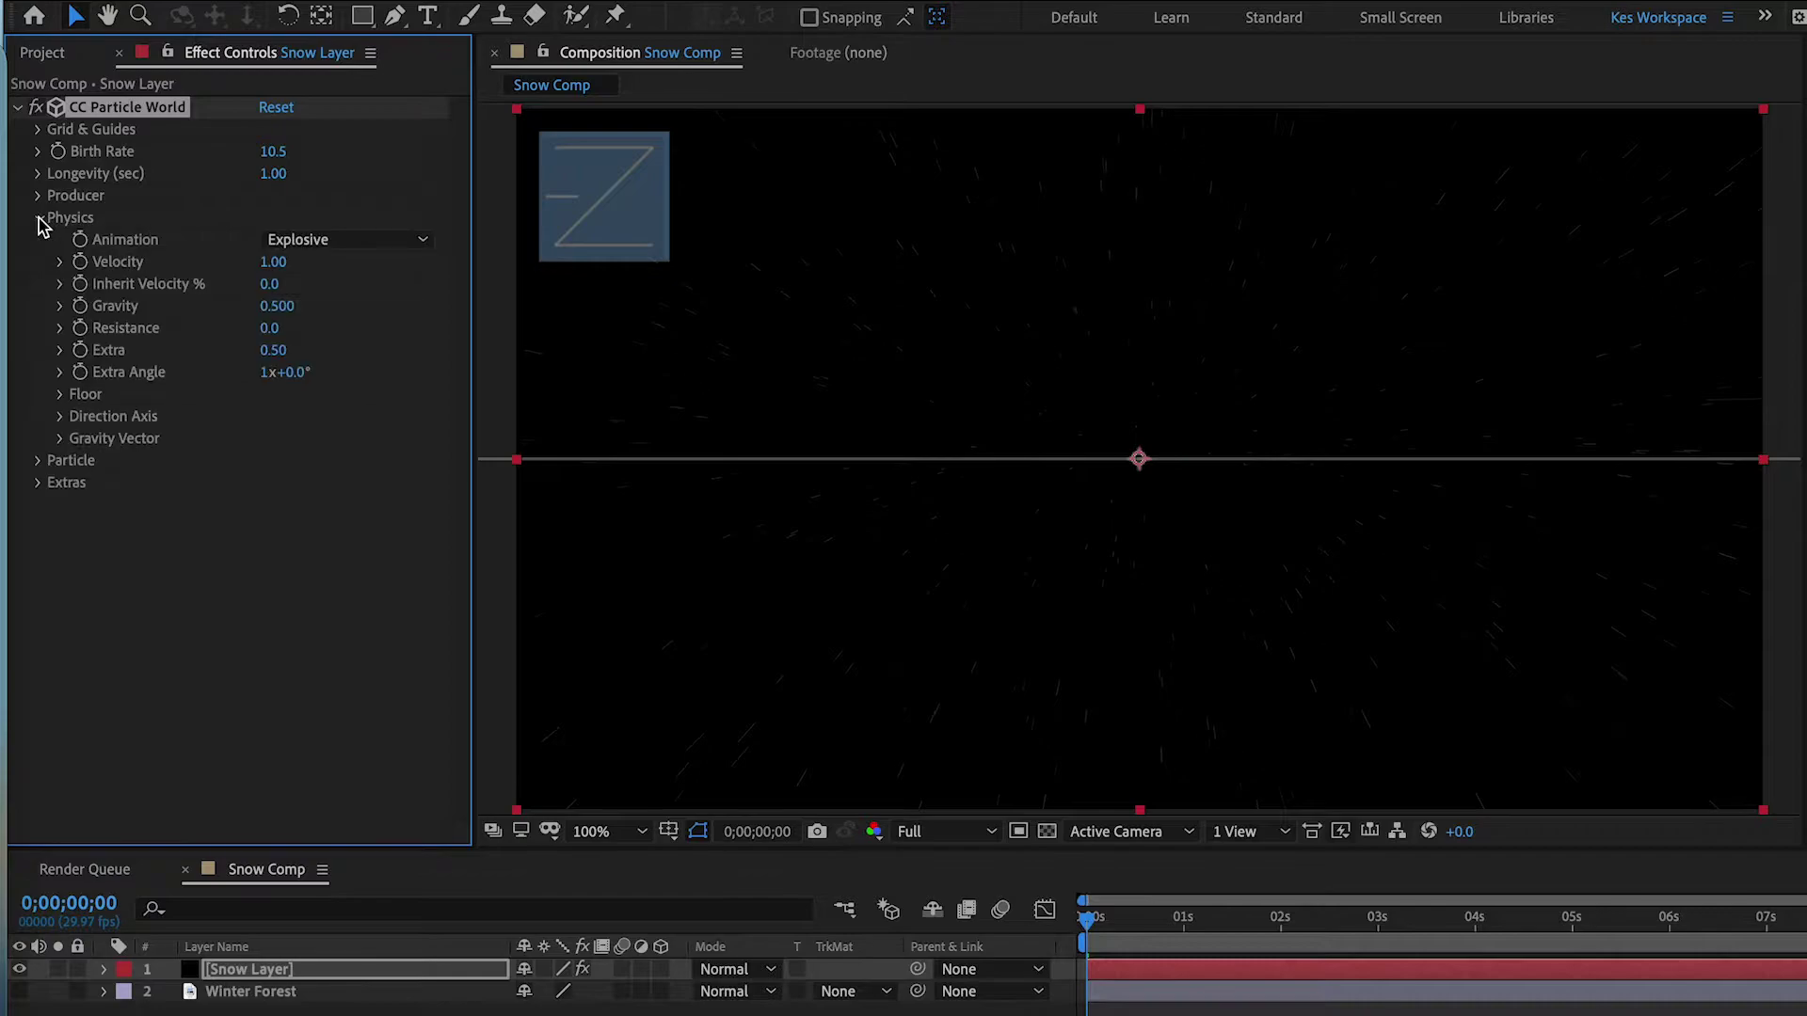
pyautogui.click(385, 247)
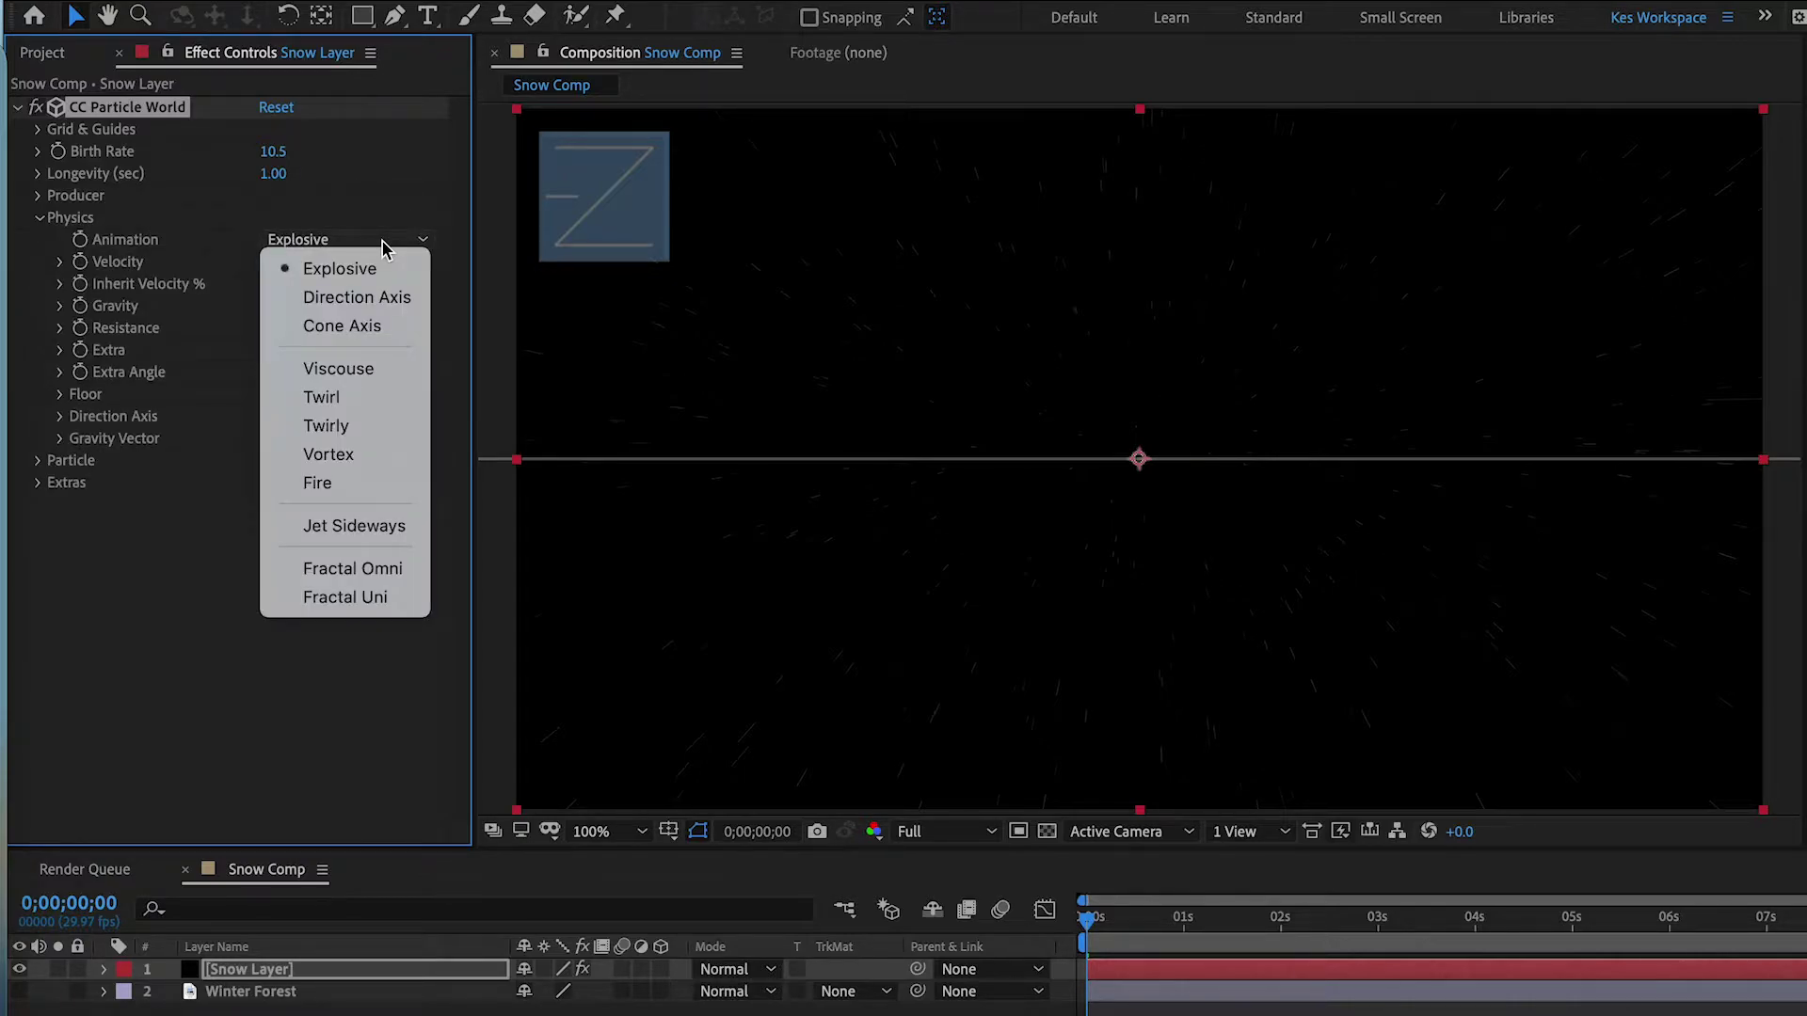
pyautogui.click(390, 303)
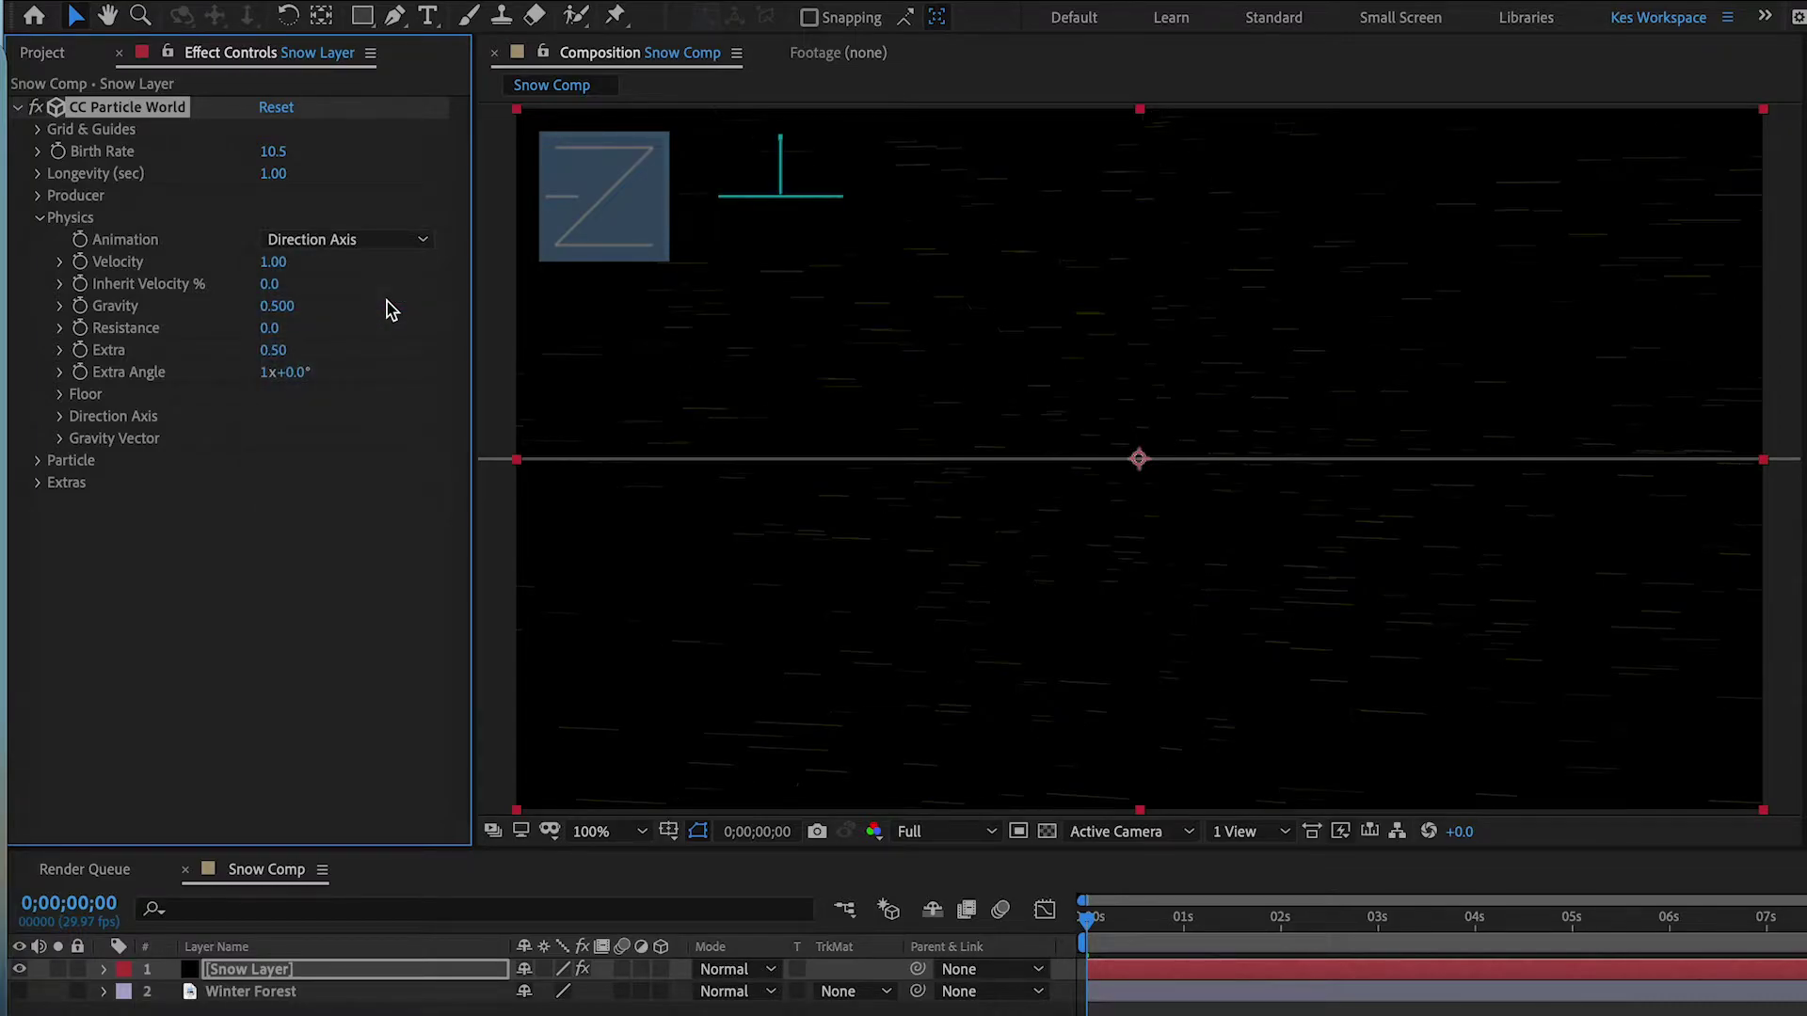
pyautogui.click(274, 261)
pyautogui.write('0.')
pyautogui.press('Return')
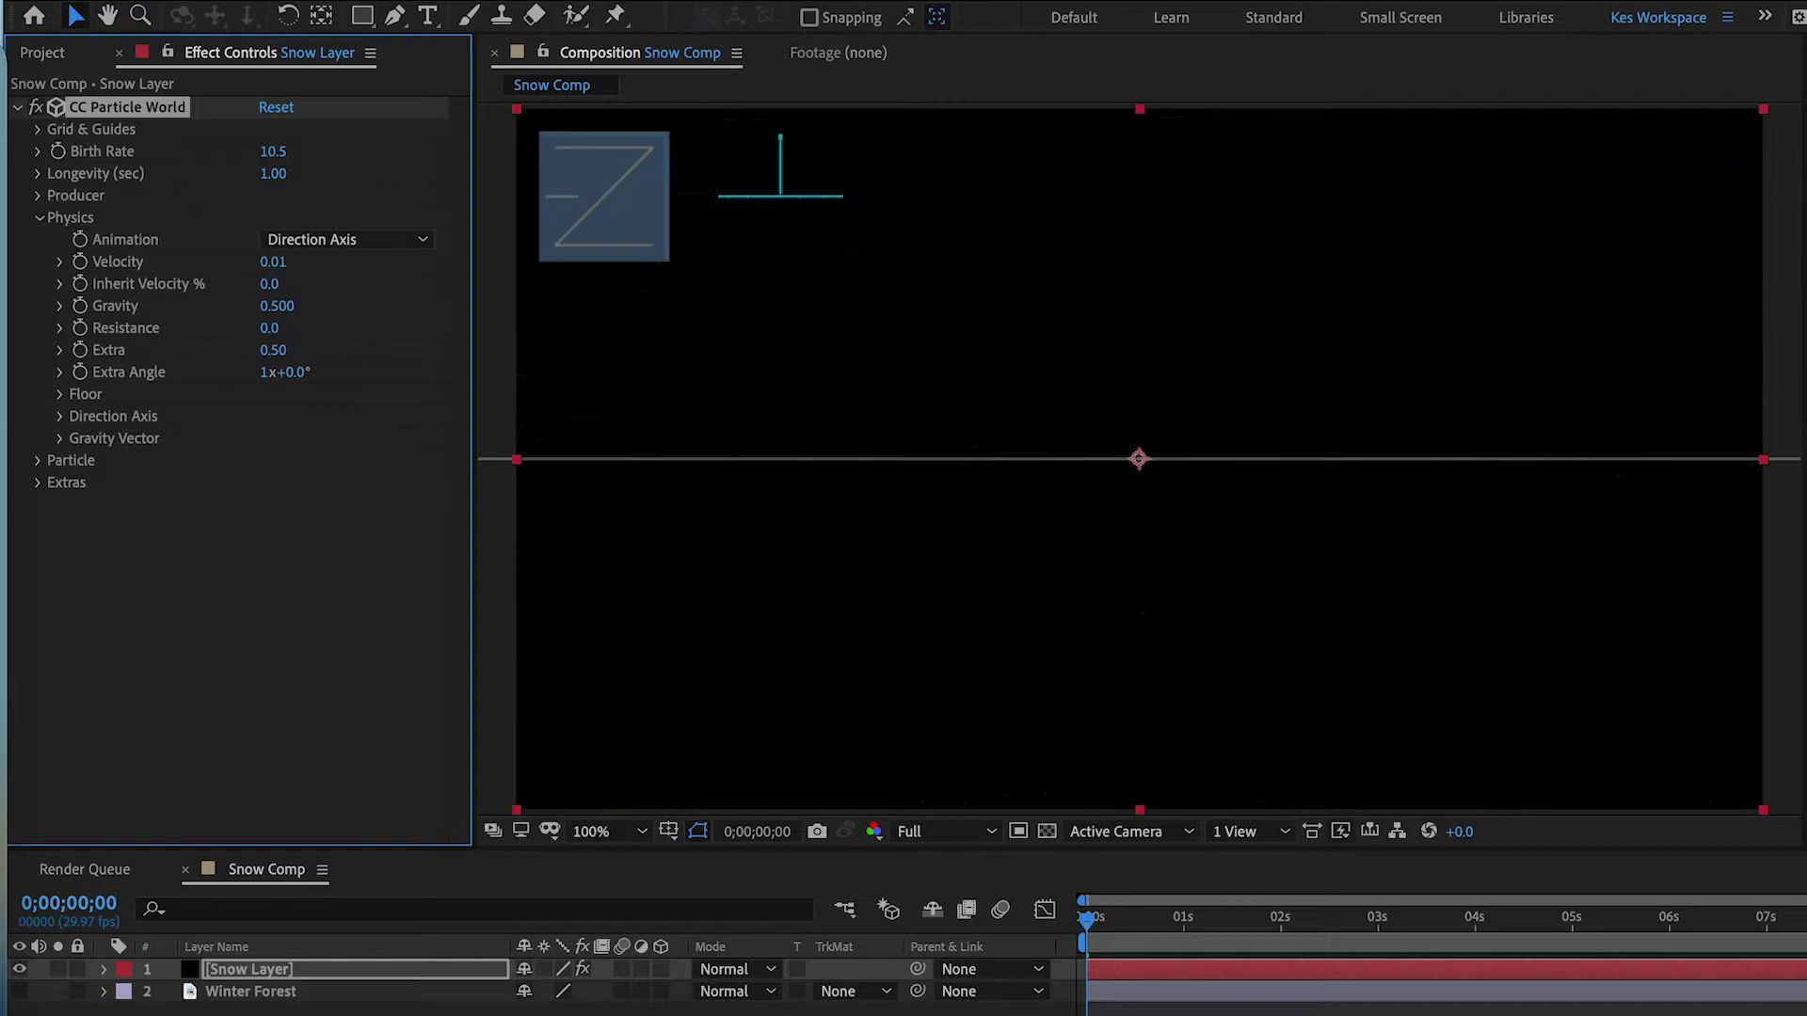
pyautogui.click(271, 327)
pyautogui.write('2.0')
pyautogui.press('Return')
# Step: Set Gravity X to -0.120 so the snow falls at a slant
pyautogui.click(60, 439)
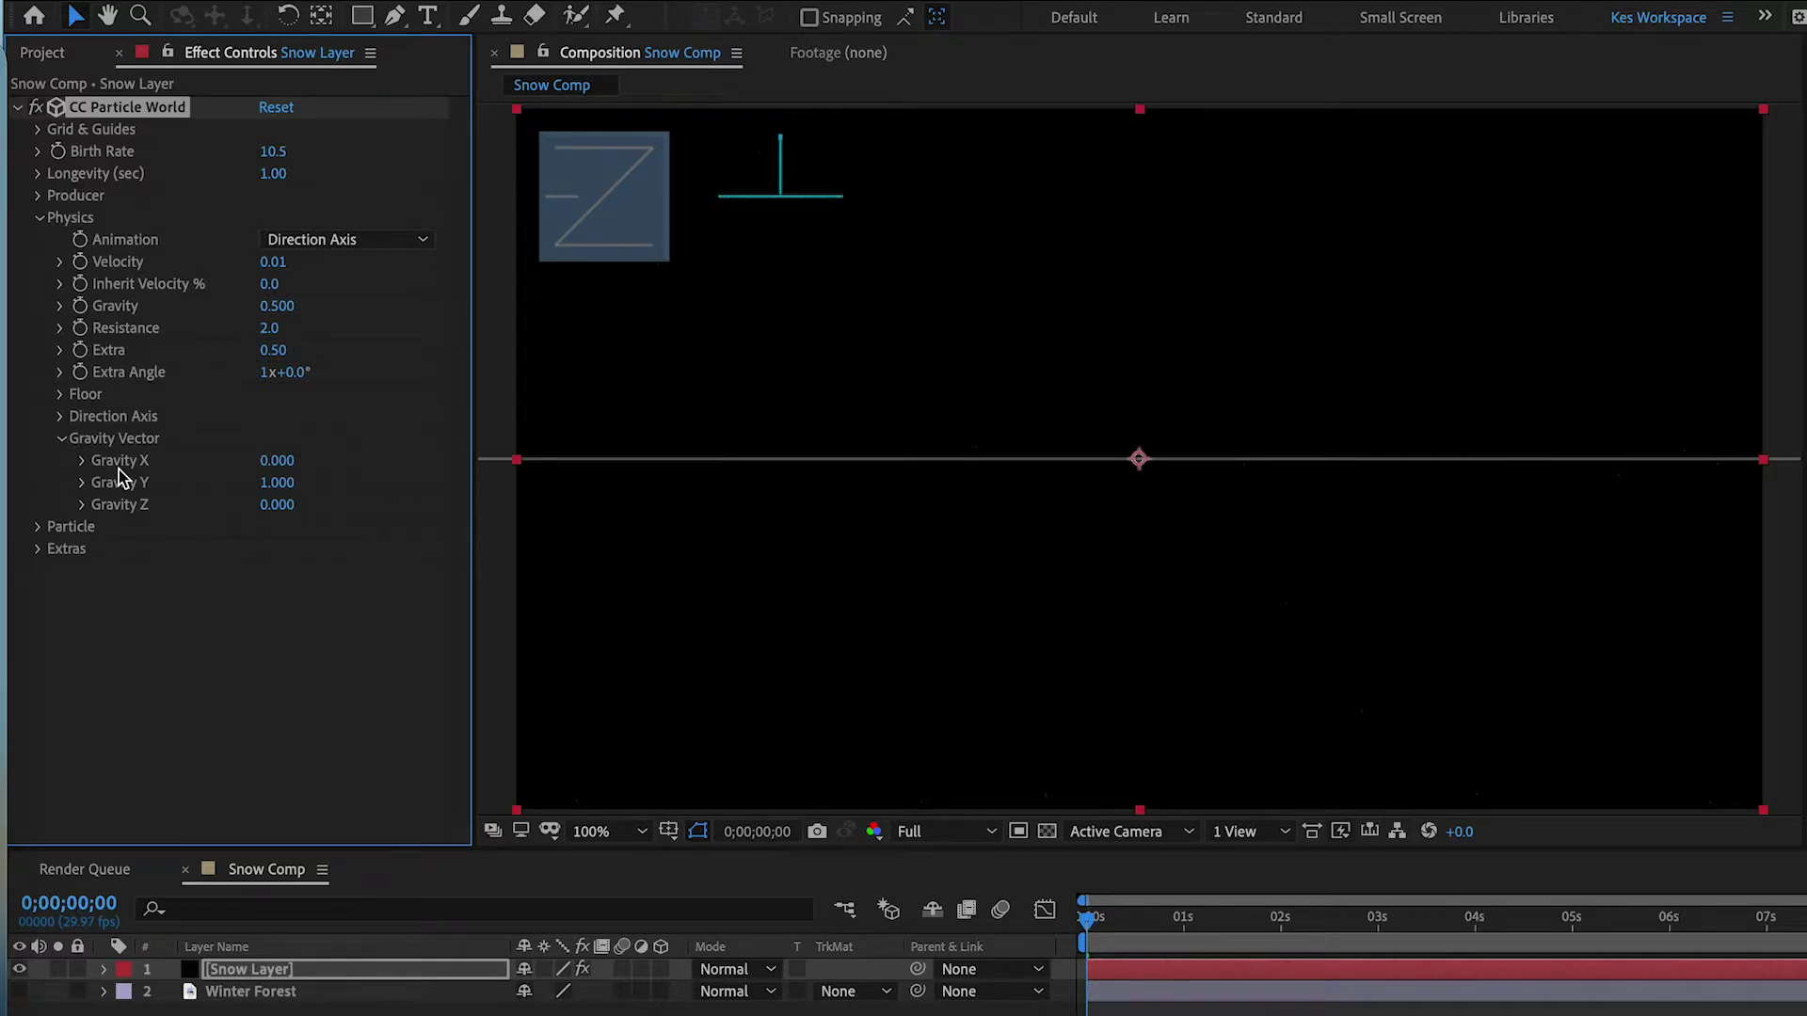
pyautogui.click(1097, 922)
pyautogui.moveTo(1101, 930); pyautogui.dragTo(1144, 932)
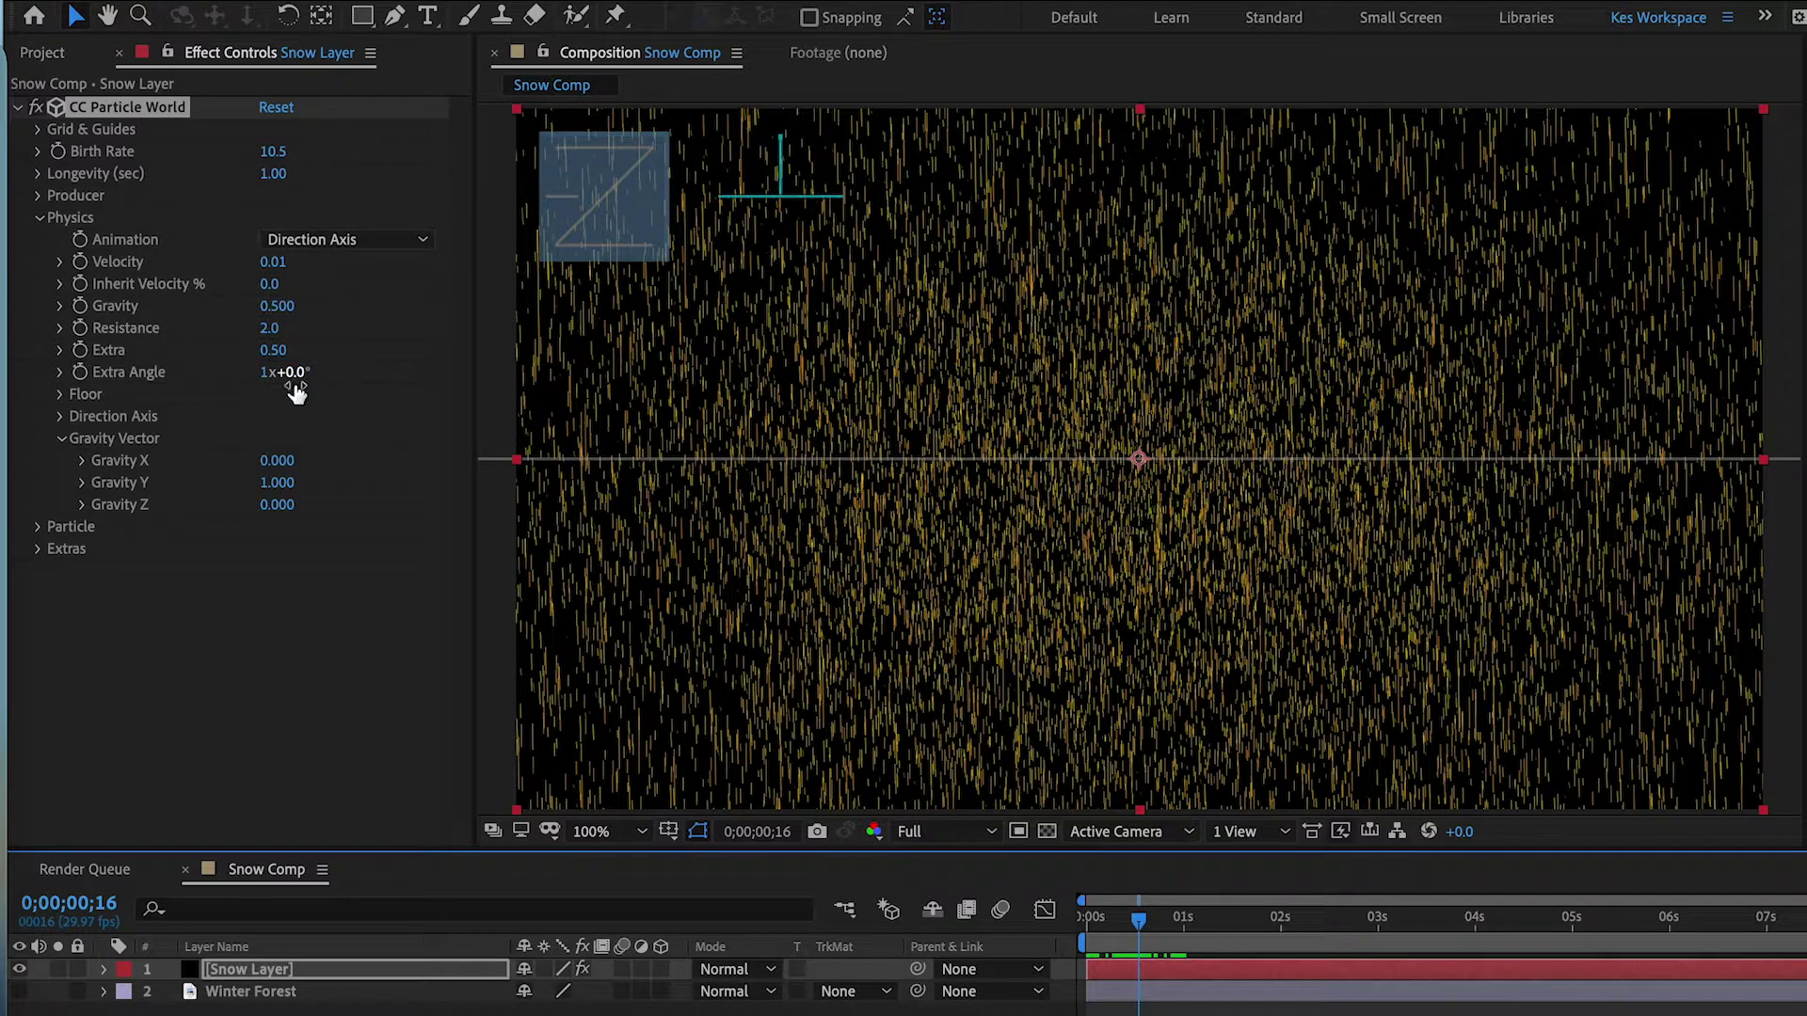
pyautogui.moveTo(273, 459); pyautogui.dragTo(264, 466)
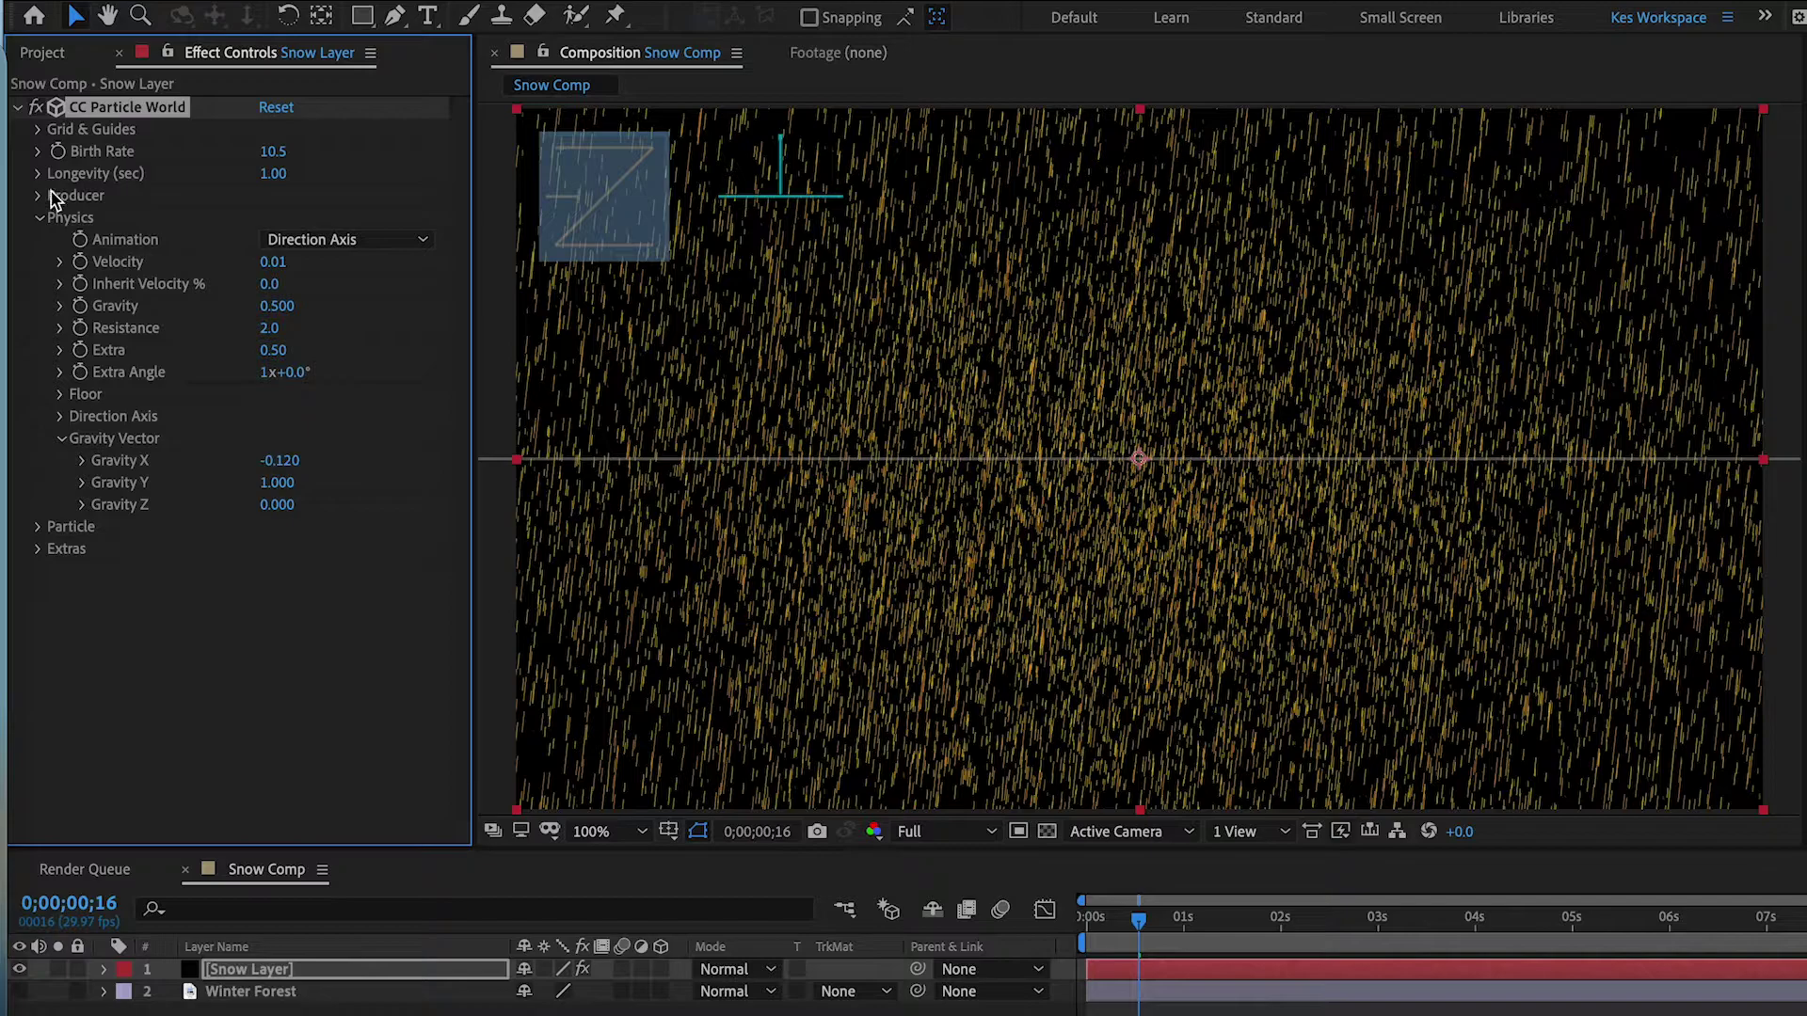
# Step: Change the Particle Type to Faded Sphere
pyautogui.click(39, 223)
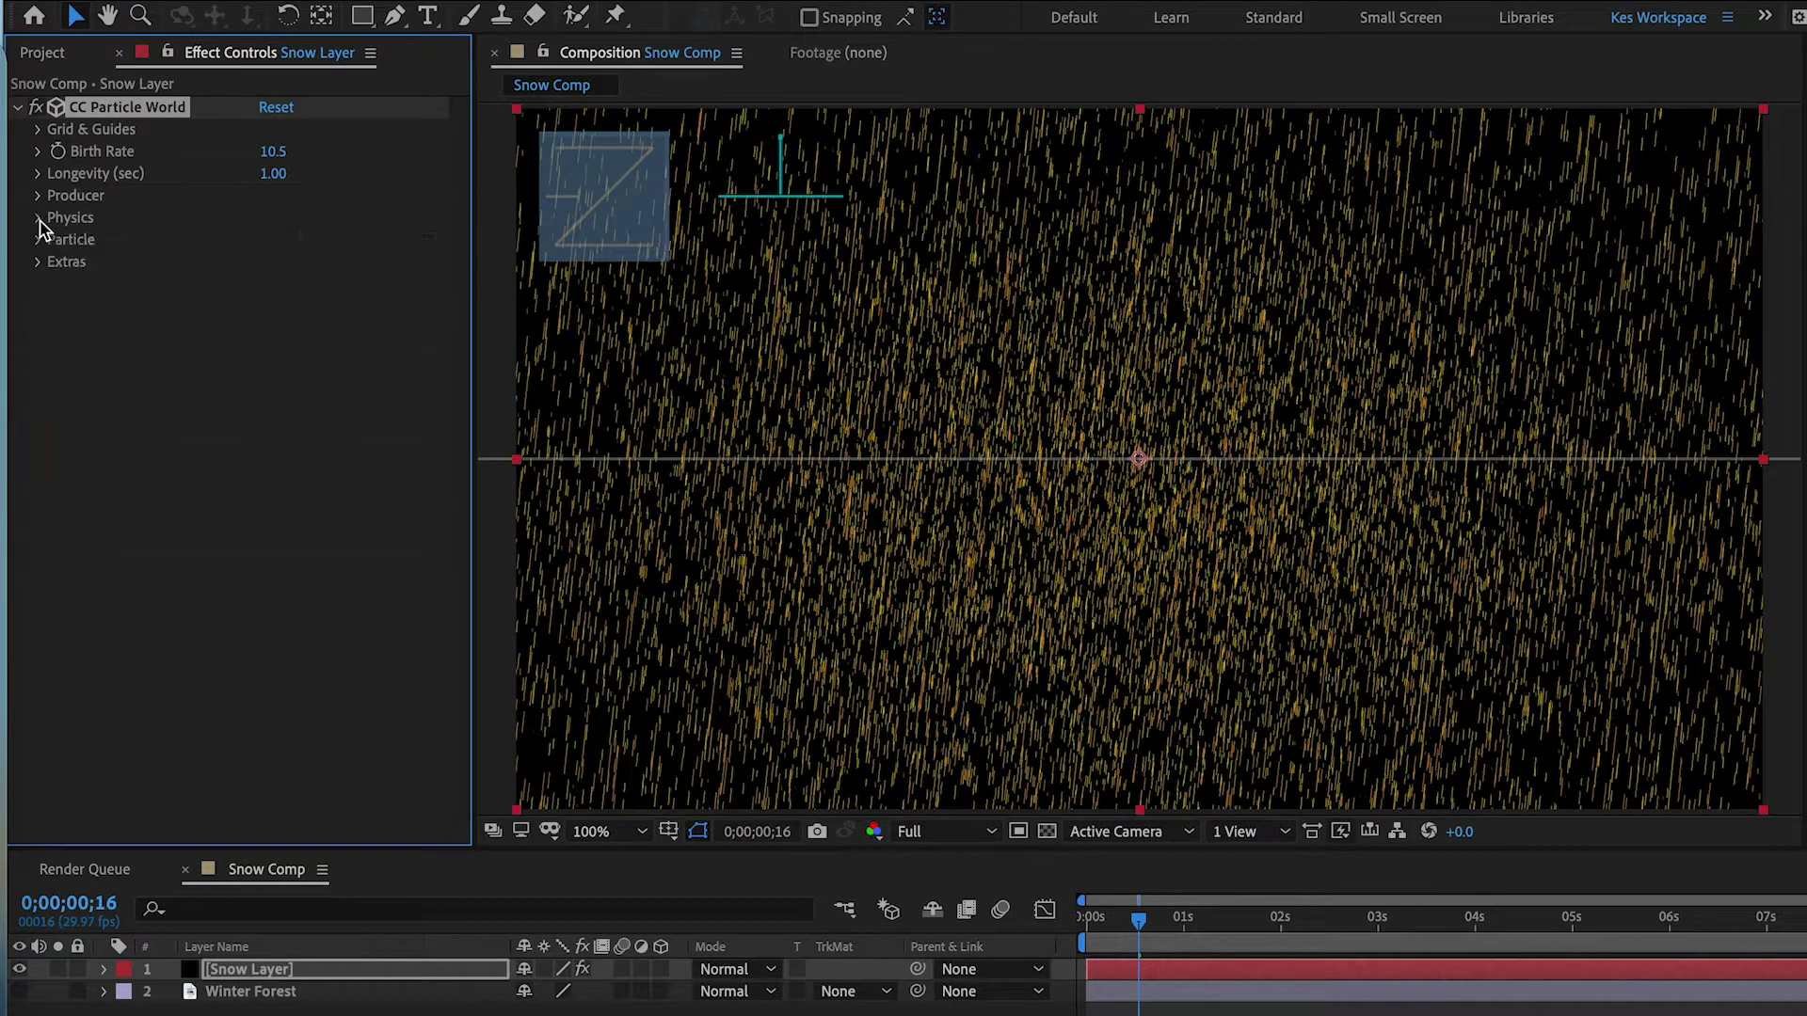
pyautogui.click(37, 240)
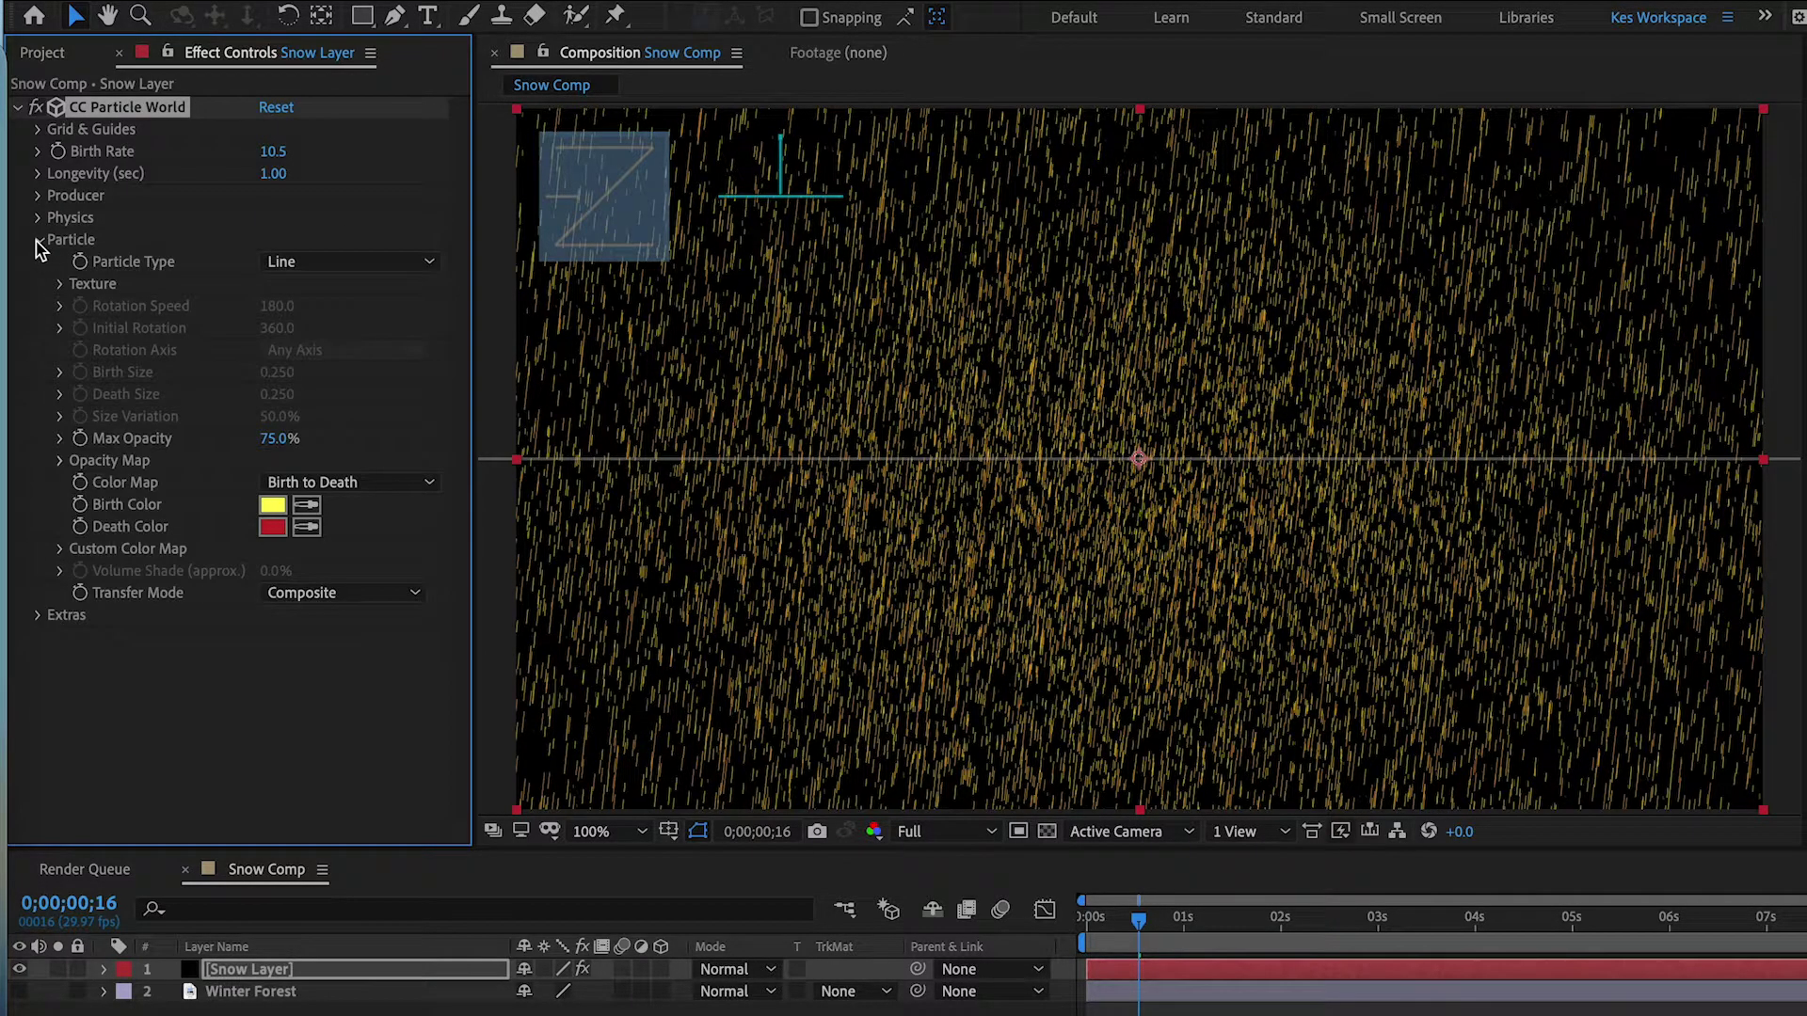
pyautogui.click(343, 259)
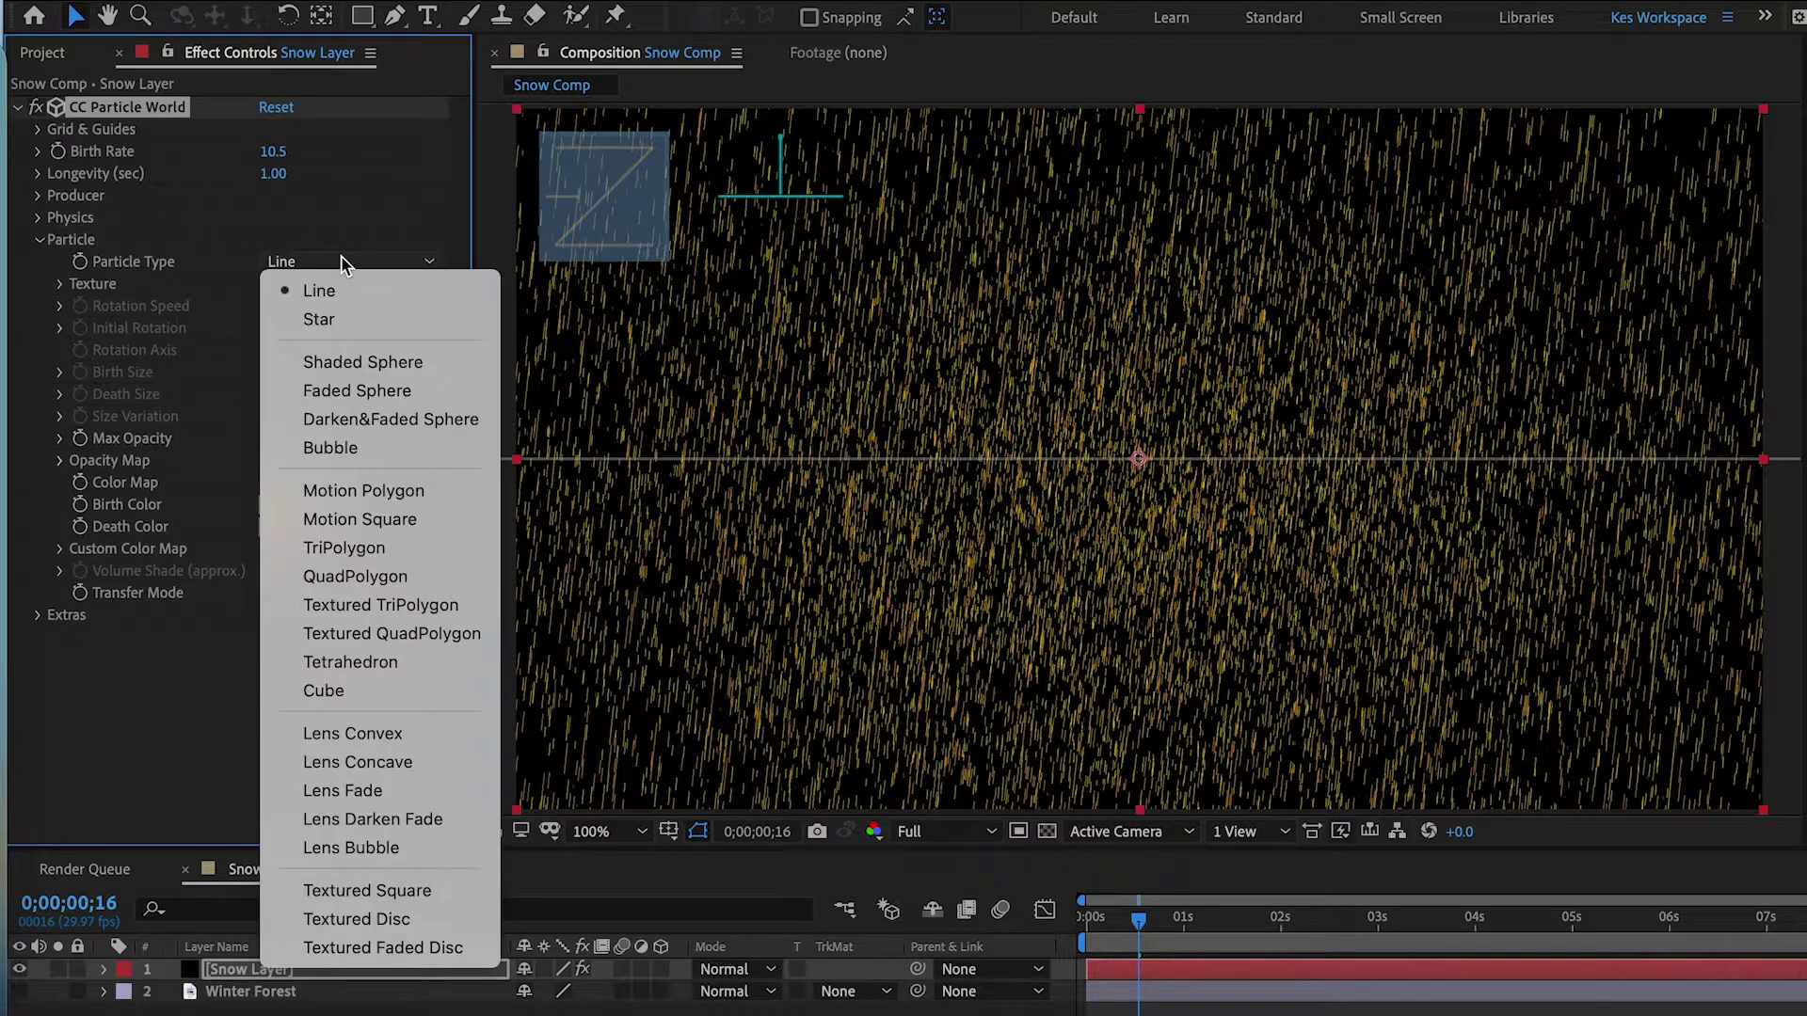
pyautogui.click(426, 393)
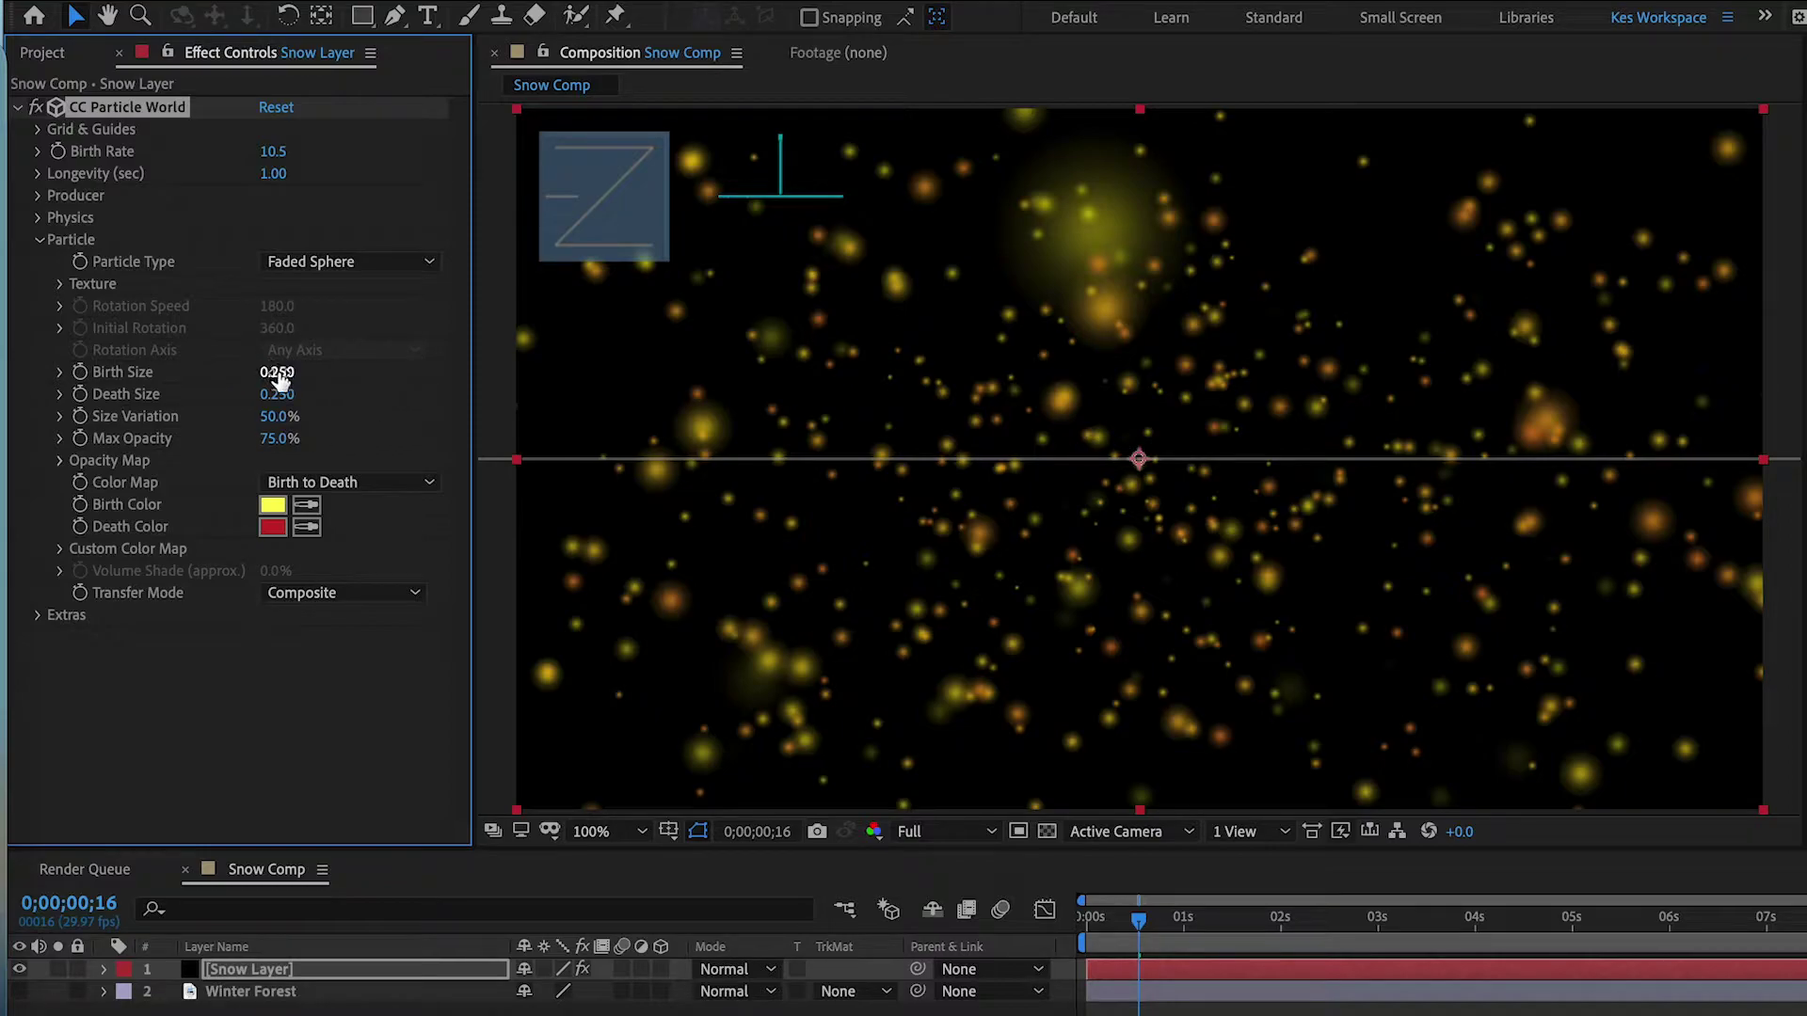
# Step: Set Birth Size 0.100, Death Size 0.450 and Size Variation 85%
pyautogui.moveTo(276, 376); pyautogui.dragTo(262, 374)
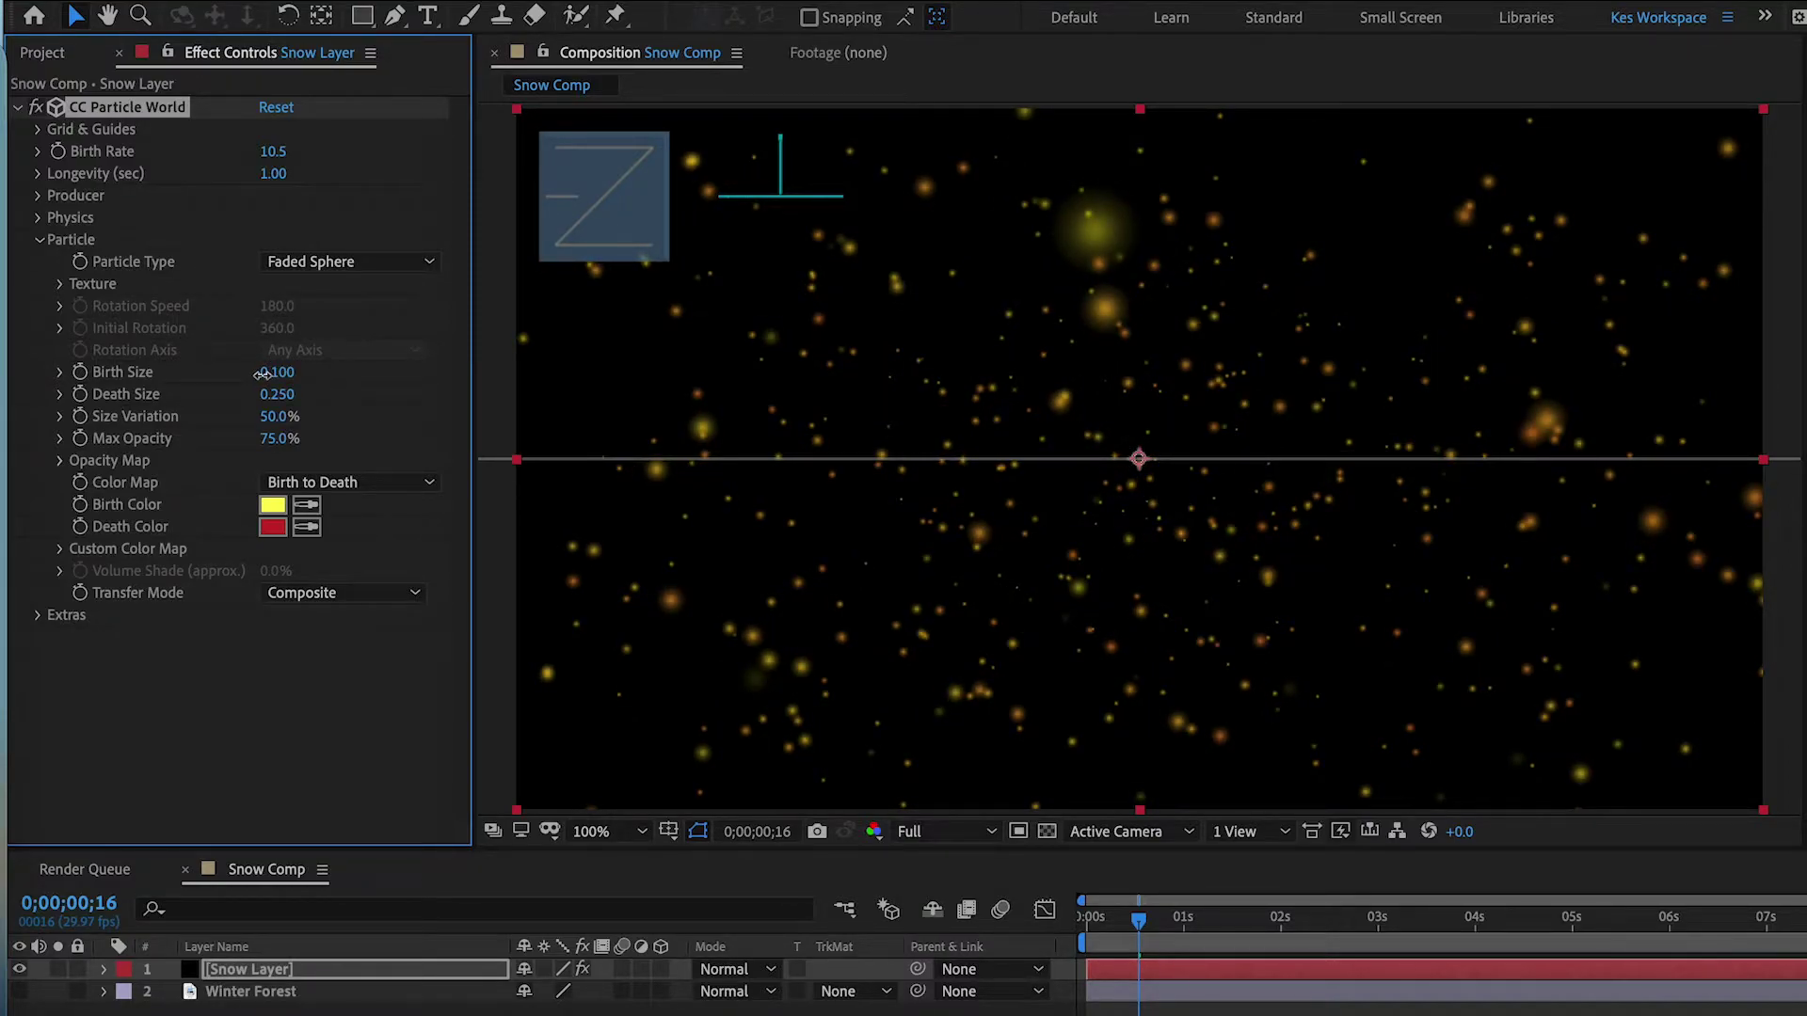
pyautogui.moveTo(275, 394); pyautogui.dragTo(298, 394)
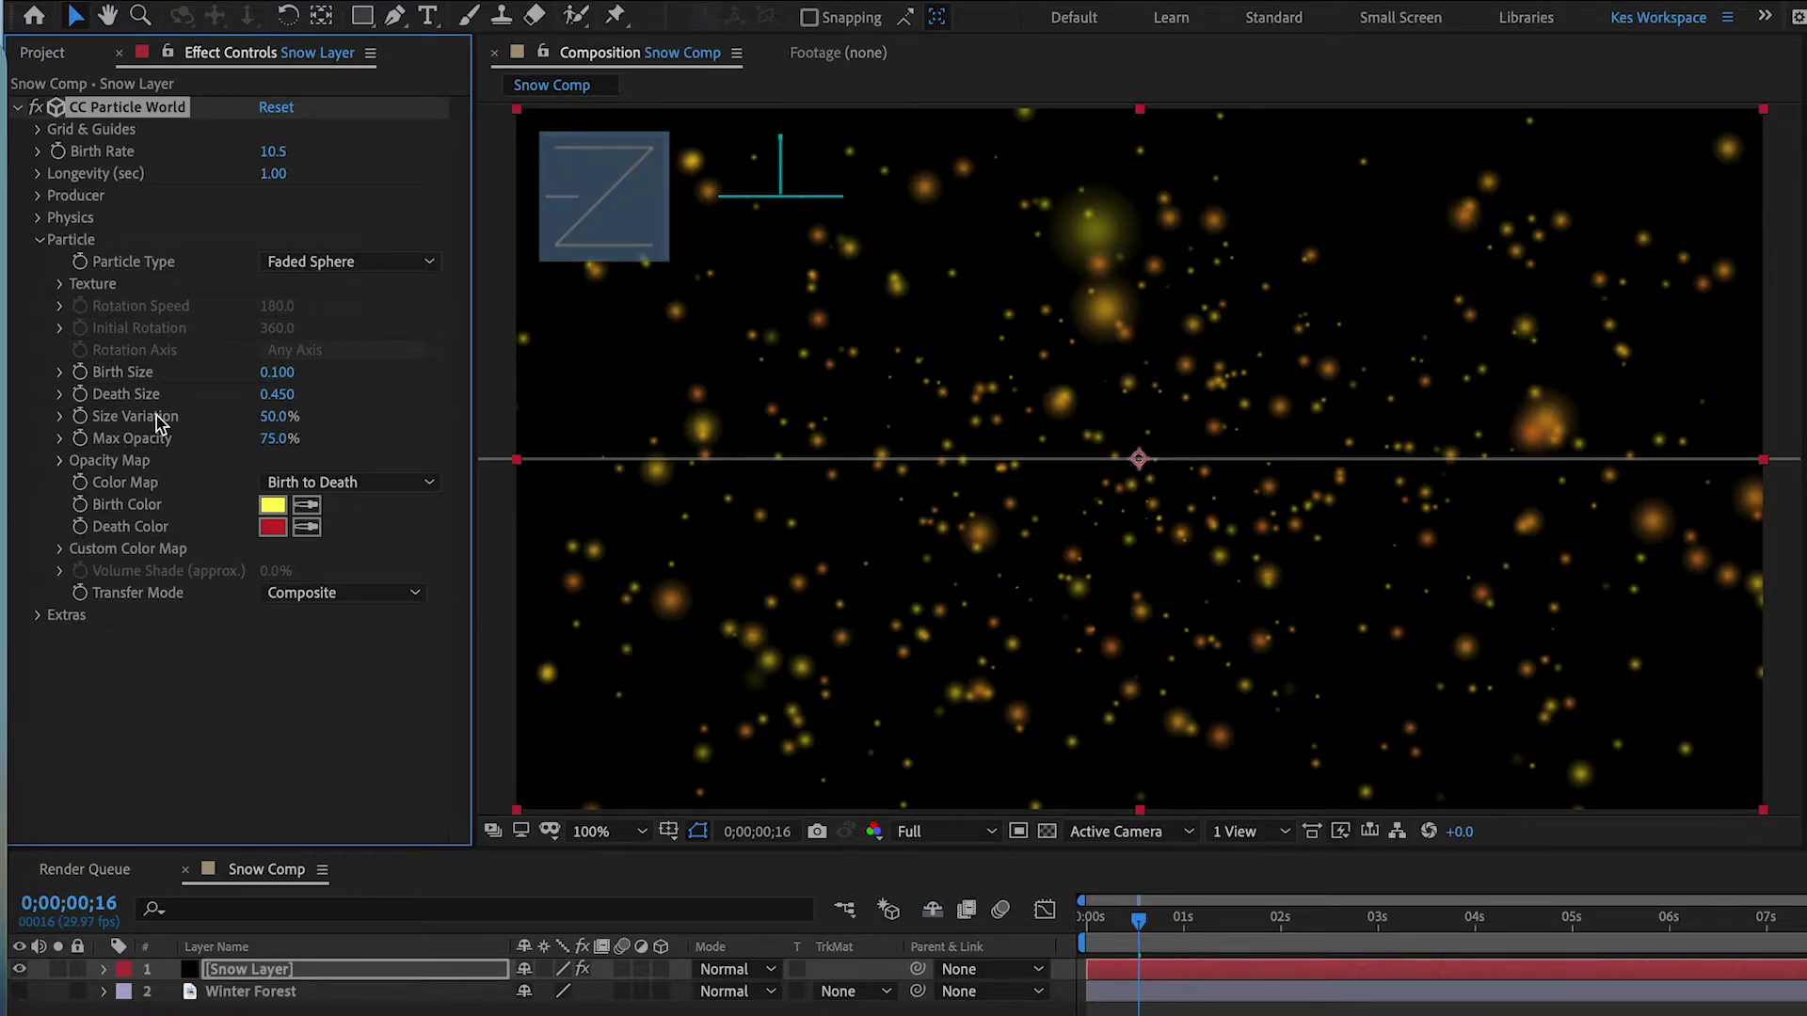
pyautogui.click(264, 416)
pyautogui.write('85')
pyautogui.press('Return')
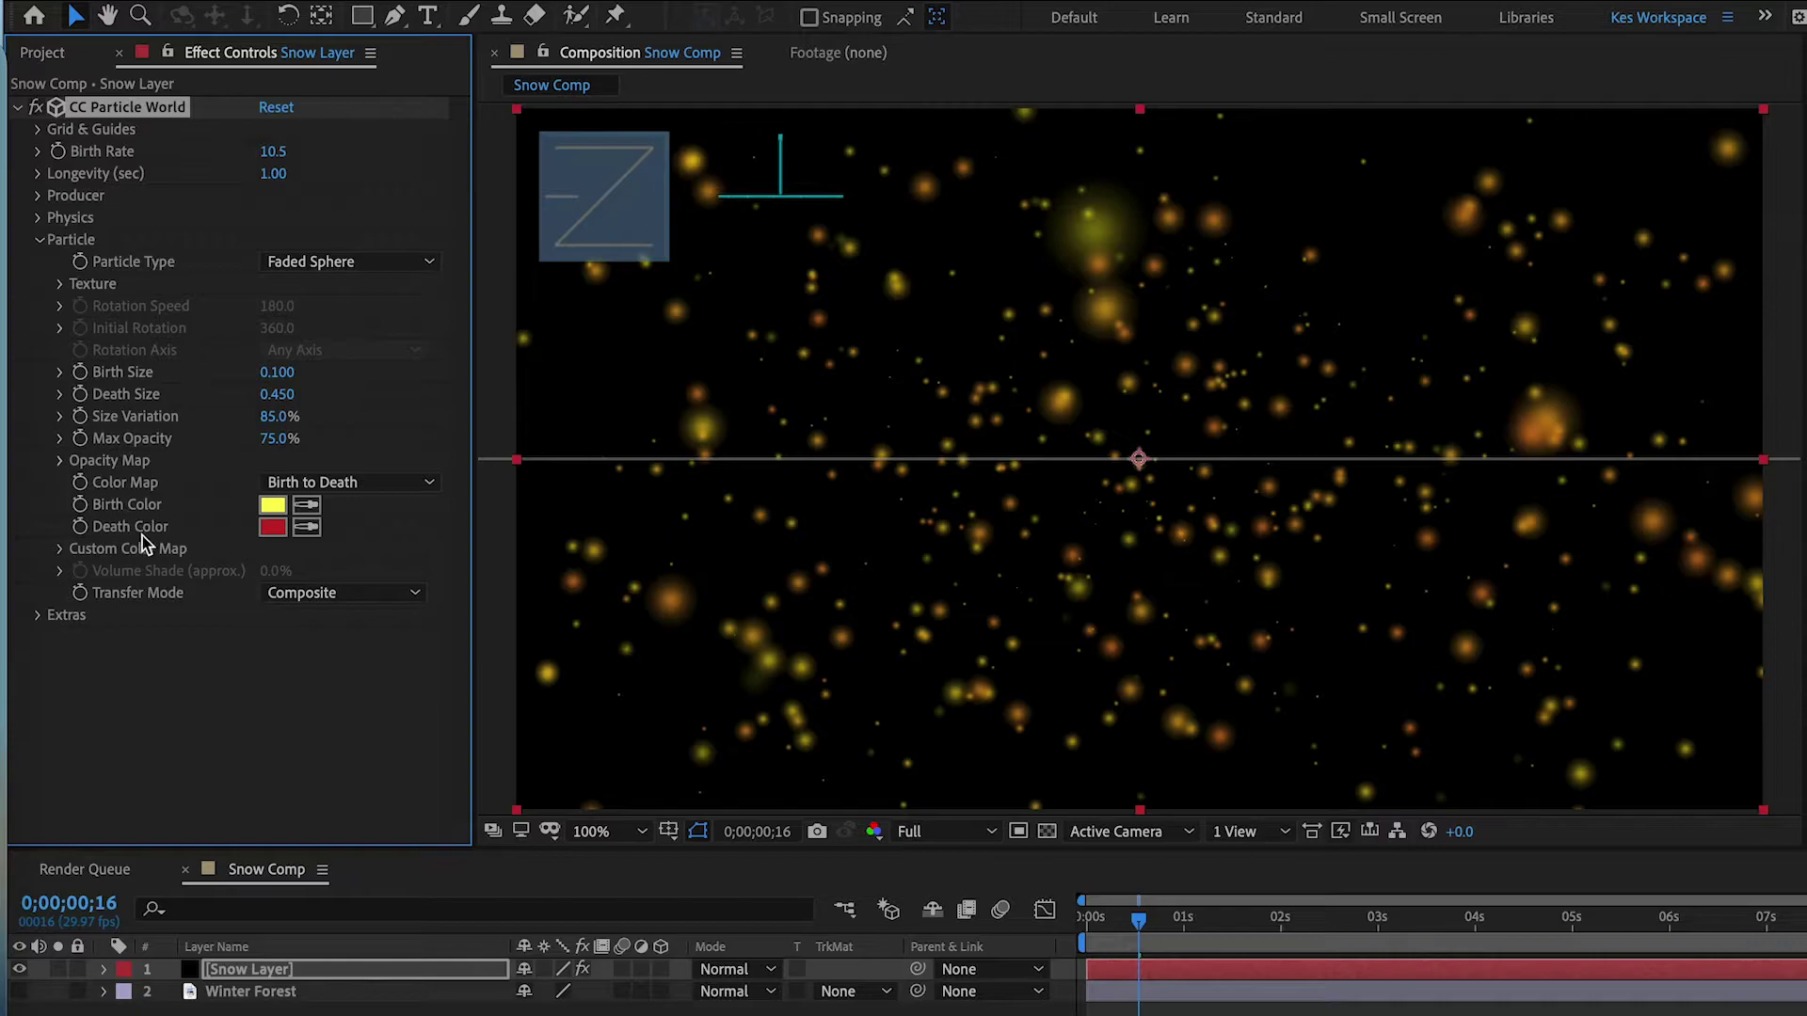
# Step: Set the particle Birth Color to white (FFFFFF)
pyautogui.click(272, 508)
pyautogui.click(239, 153)
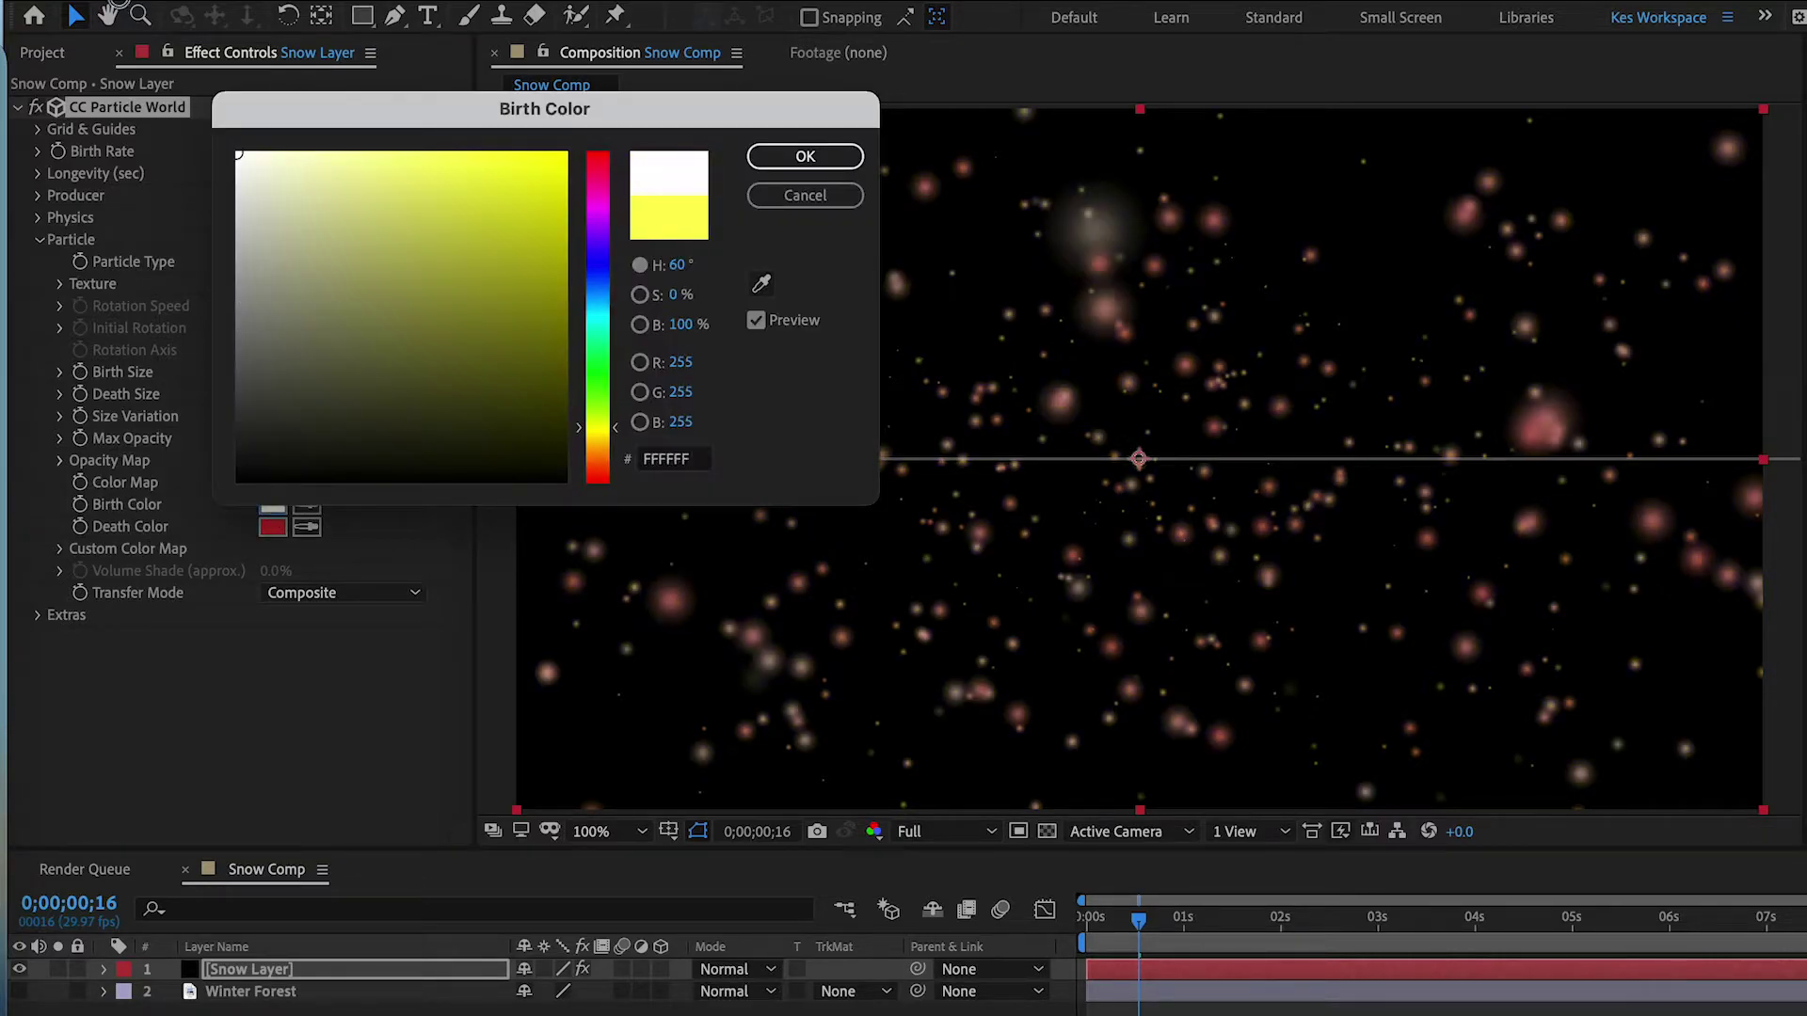
pyautogui.click(840, 158)
# Step: Set the particle Death Color to a light blue (9FC9FF)
pyautogui.click(272, 527)
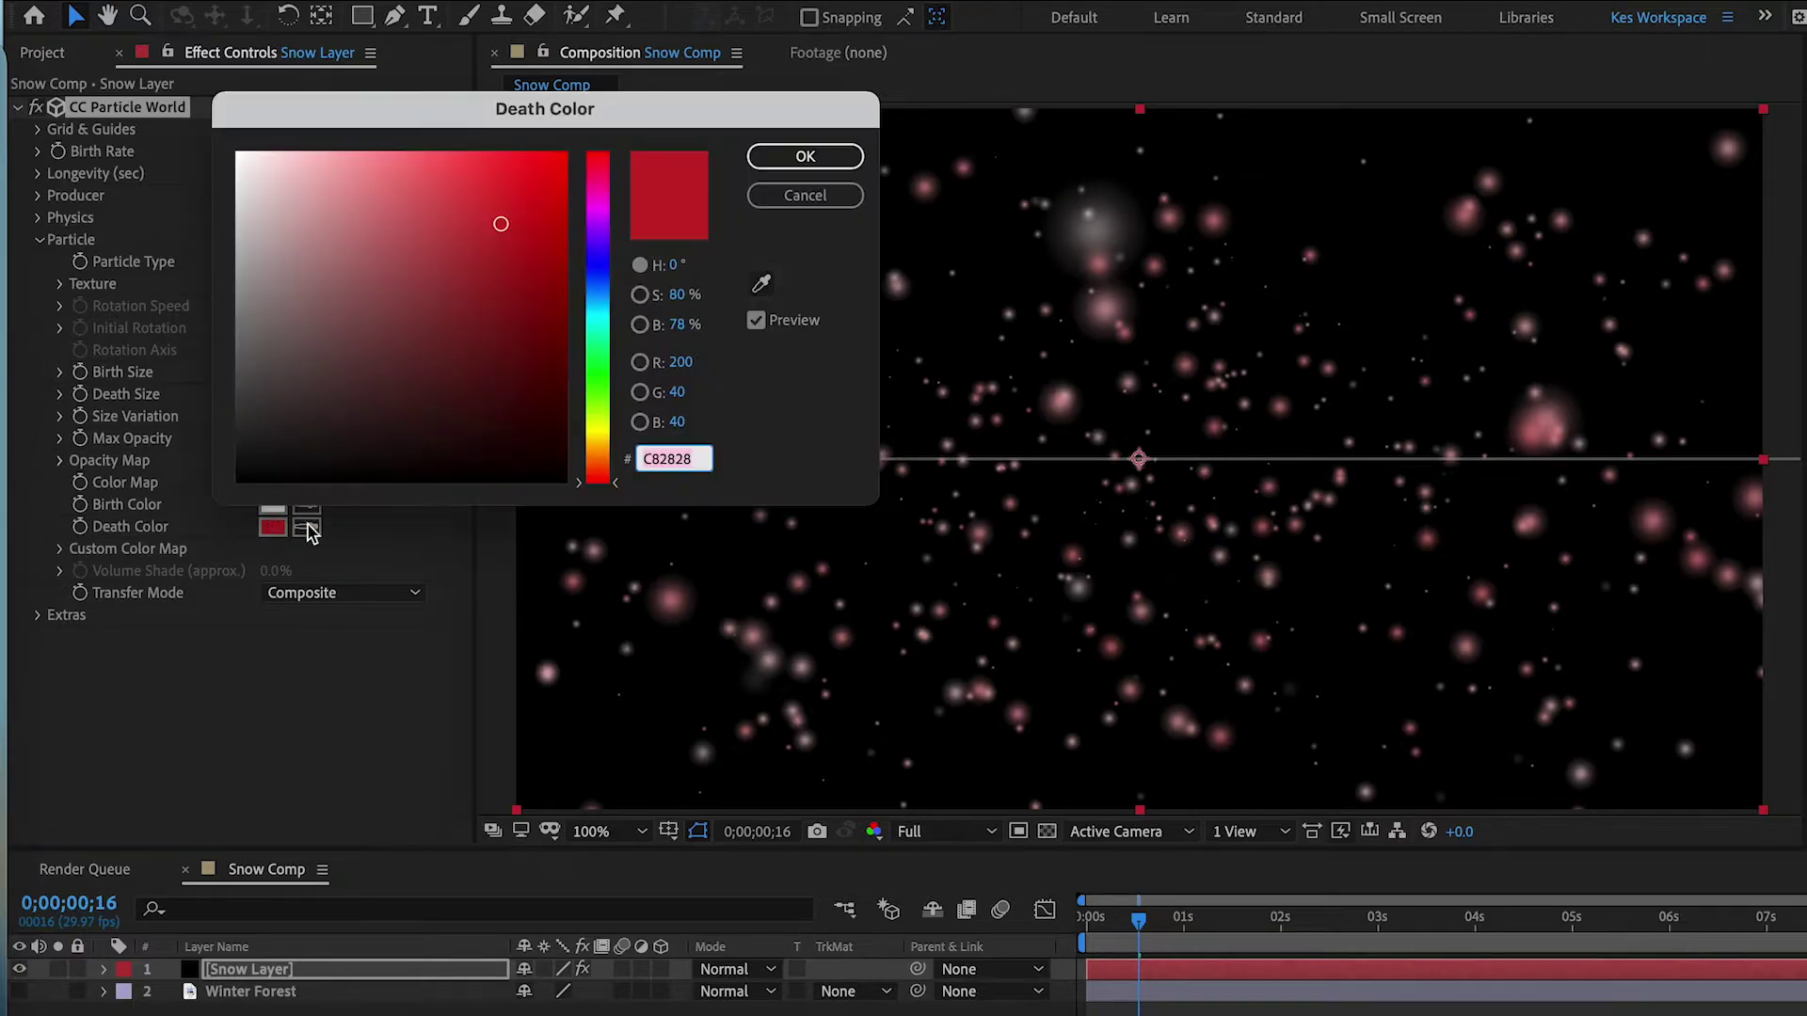
pyautogui.click(238, 197)
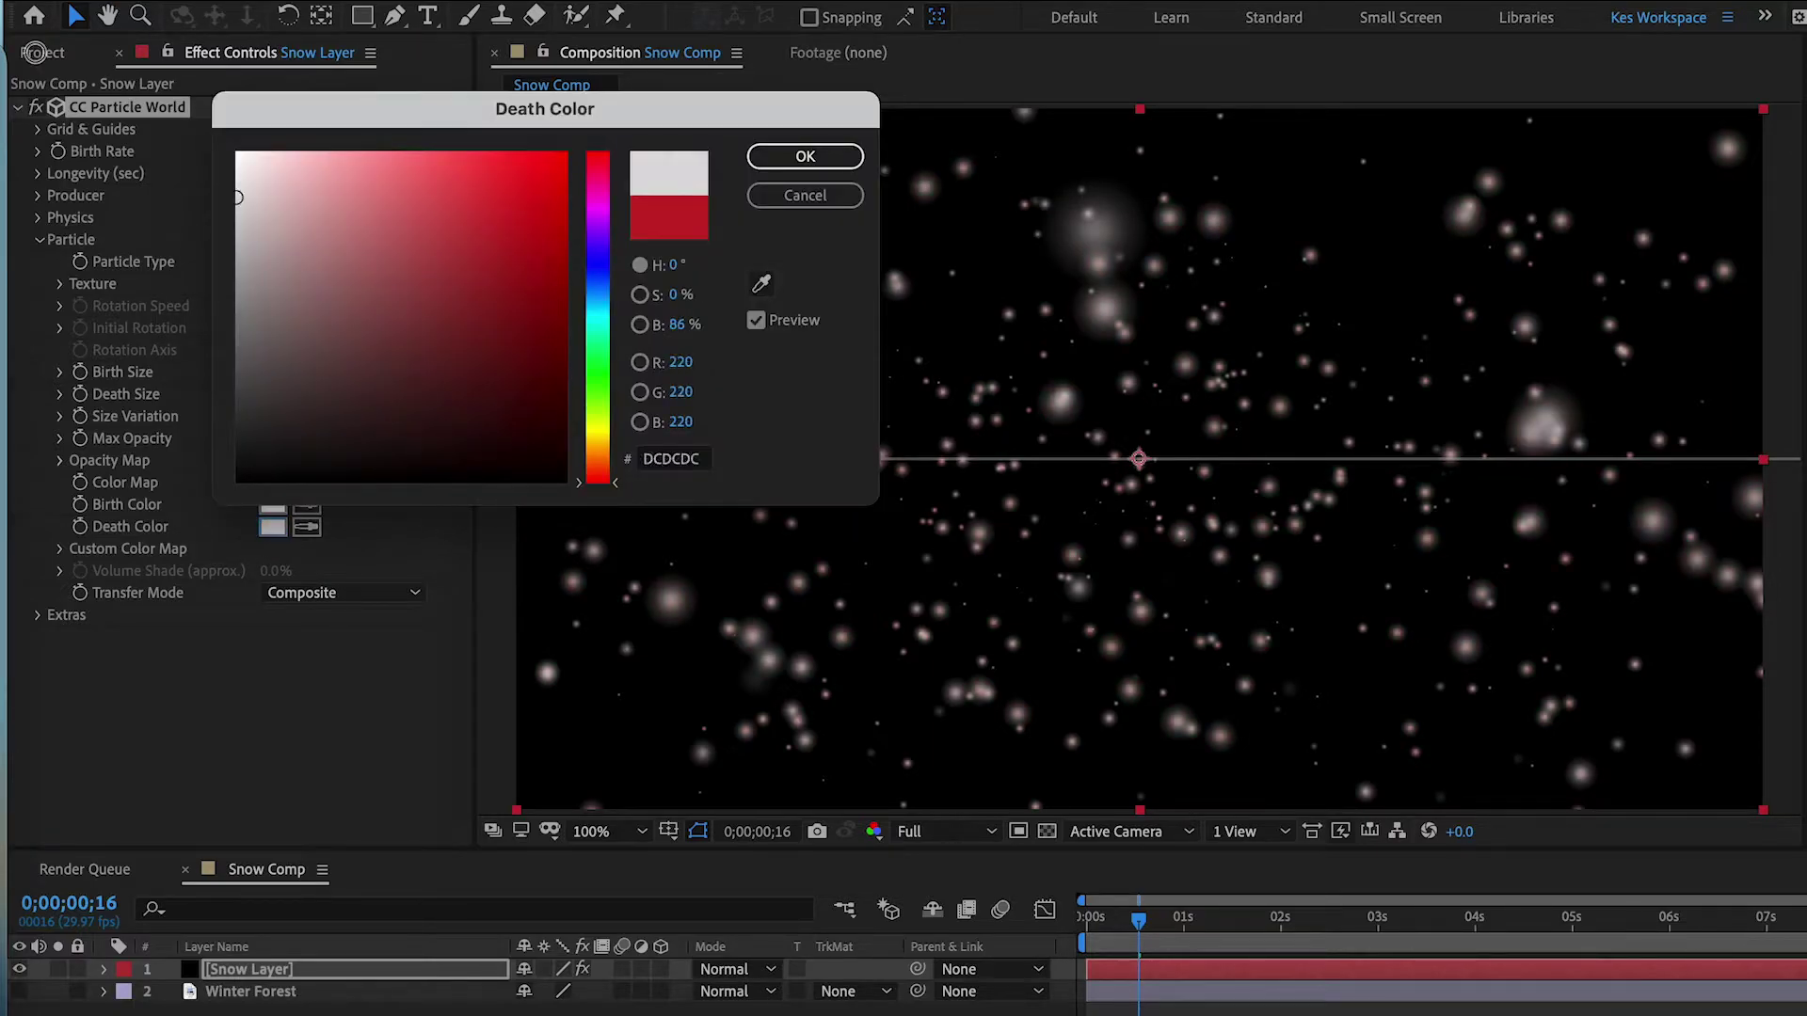
pyautogui.click(776, 156)
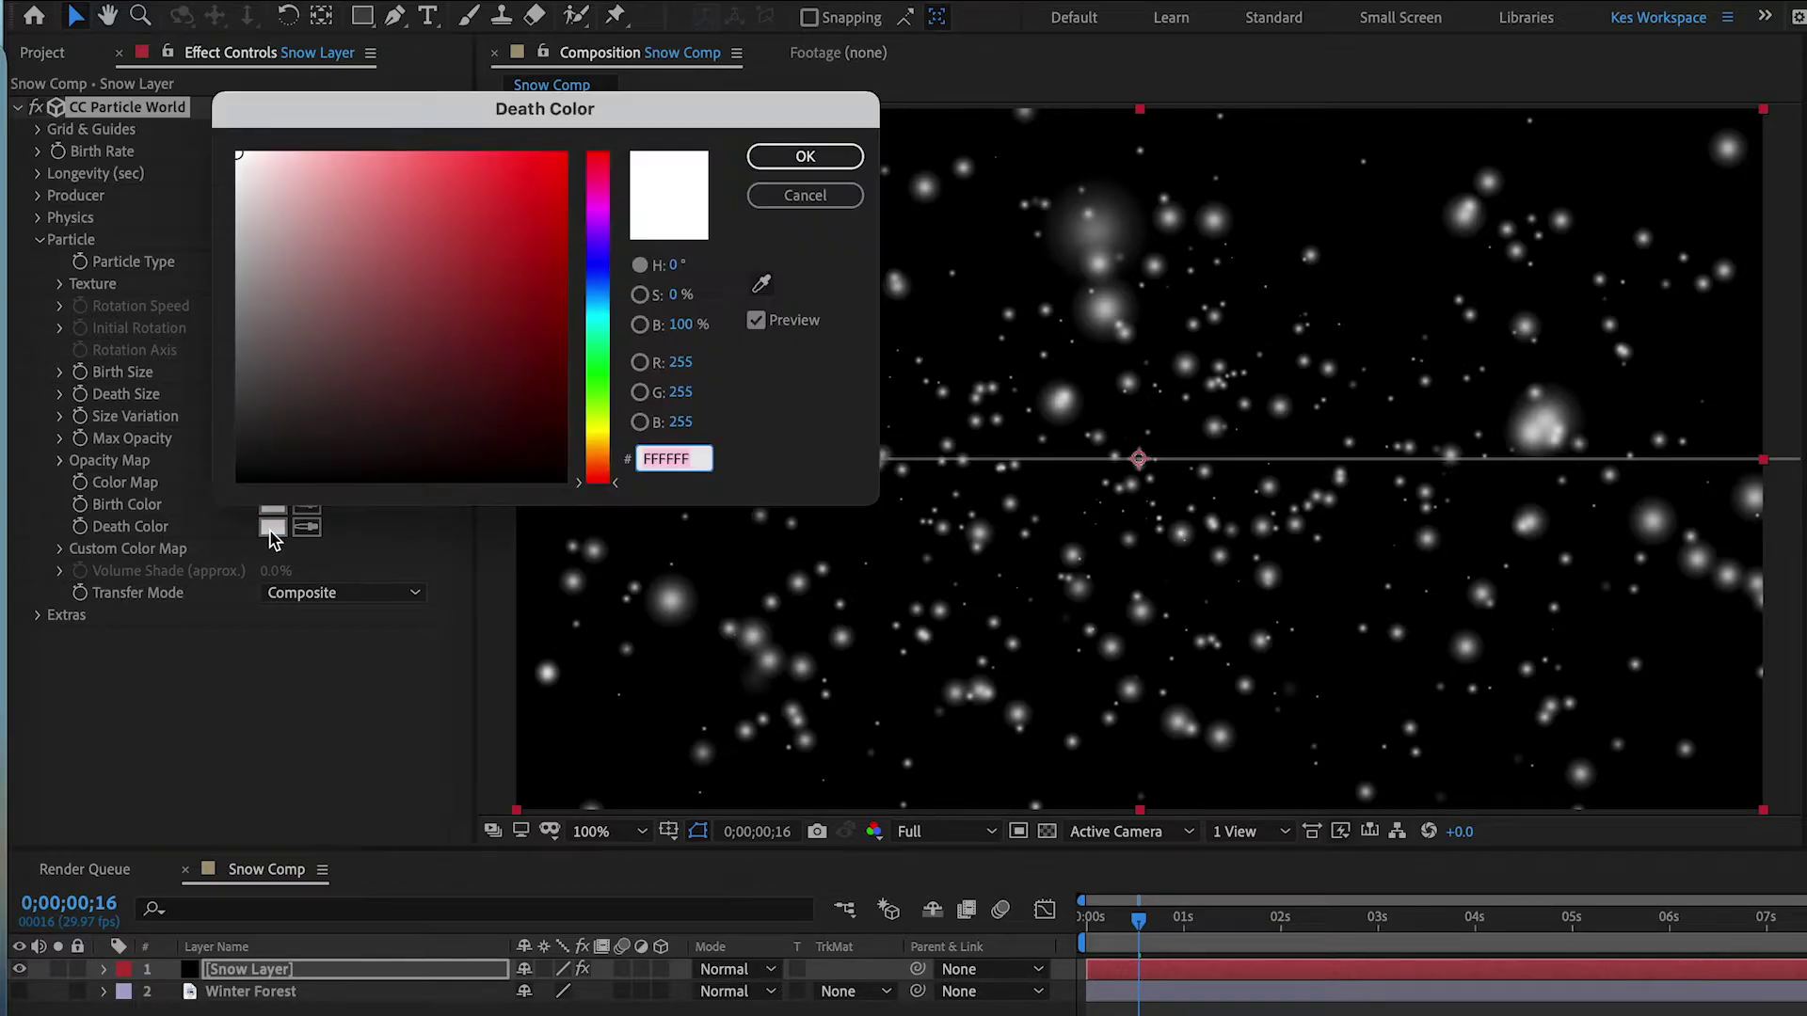
pyautogui.click(596, 287)
pyautogui.moveTo(293, 170)
pyautogui.mouseDown()
pyautogui.moveTo(355, 145)
pyautogui.moveTo(319, 148)
pyautogui.moveTo(387, 146)
pyautogui.moveTo(360, 154)
pyautogui.mouseUp()
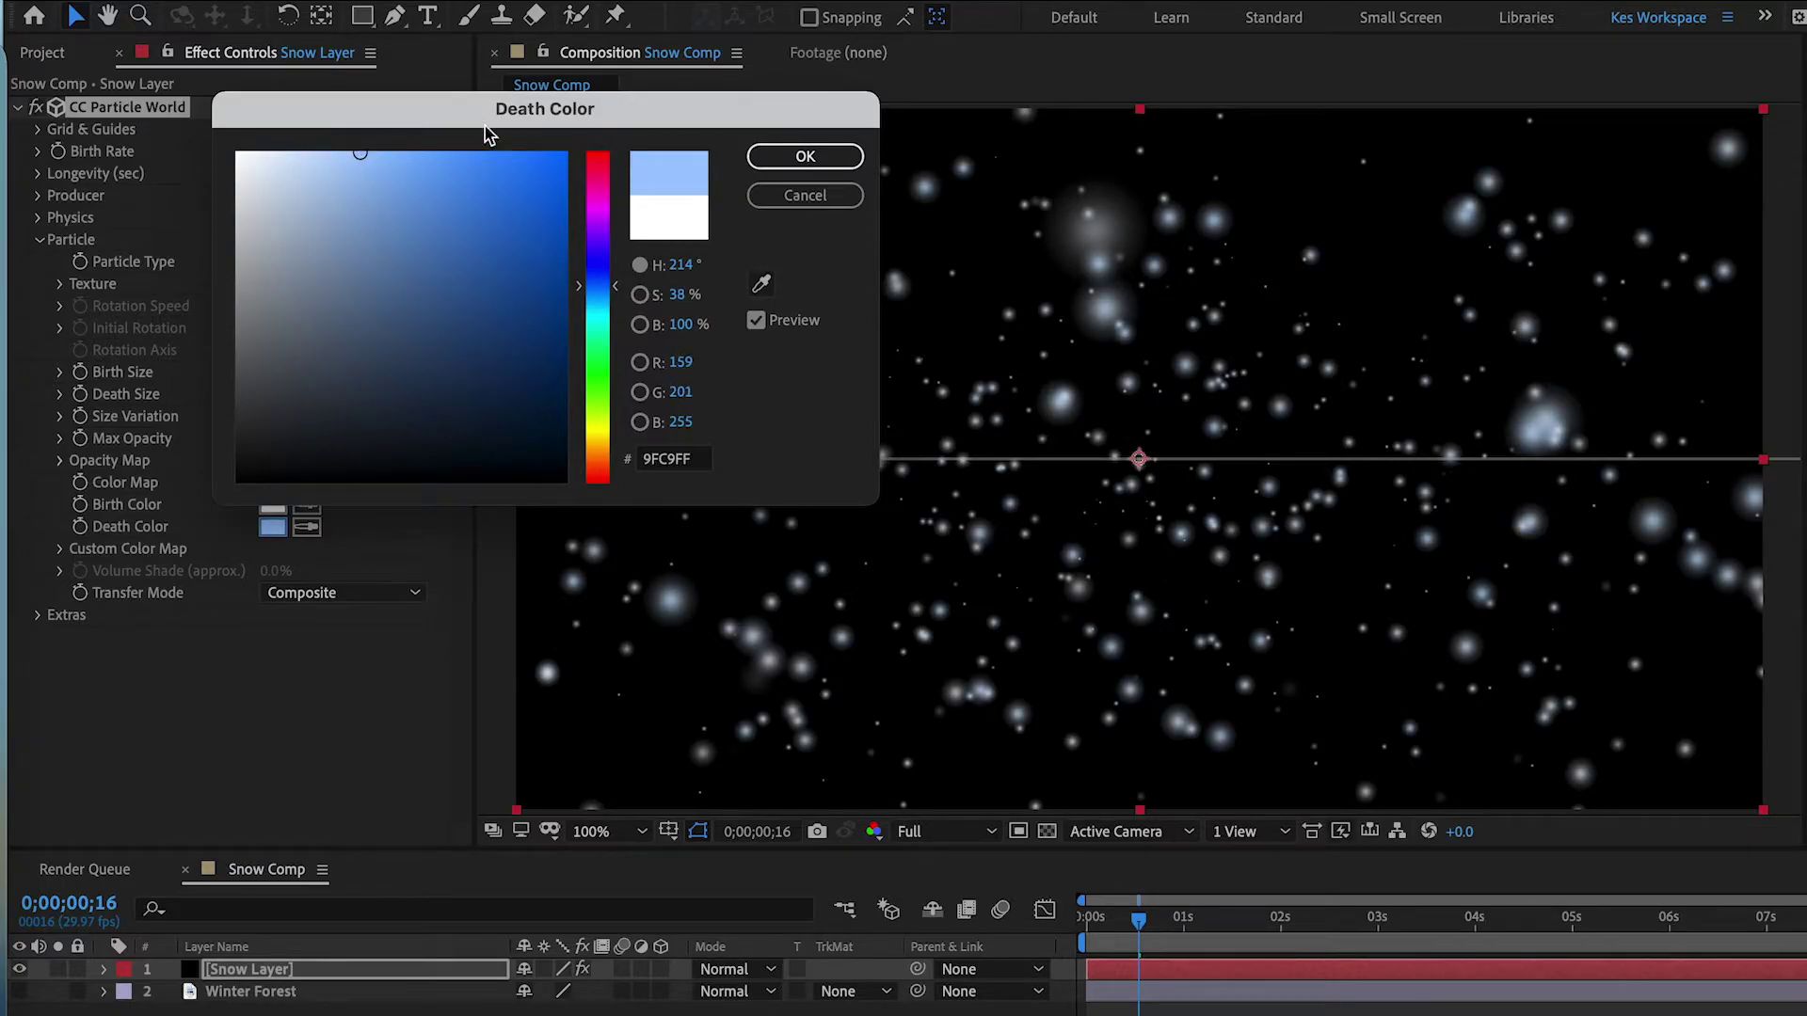
pyautogui.click(764, 162)
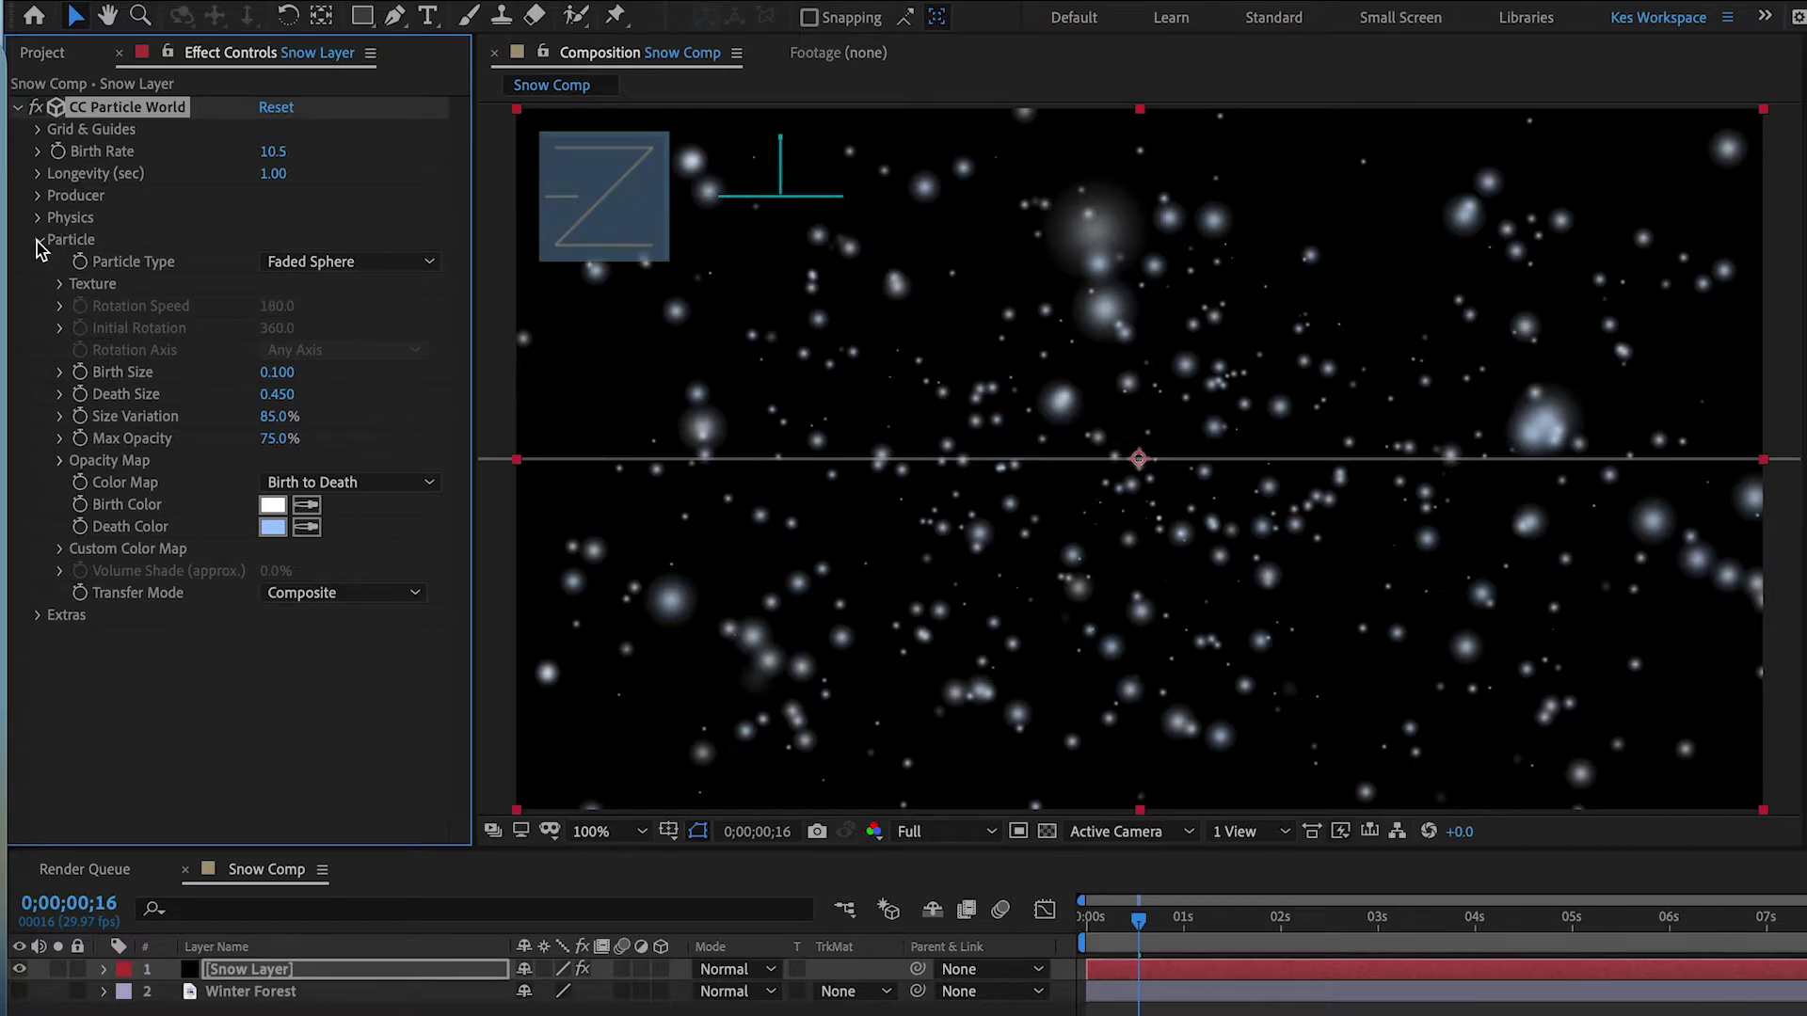
# Step: Set Birth Rate to 1.0 and Longevity to 2.50 seconds
pyautogui.click(40, 241)
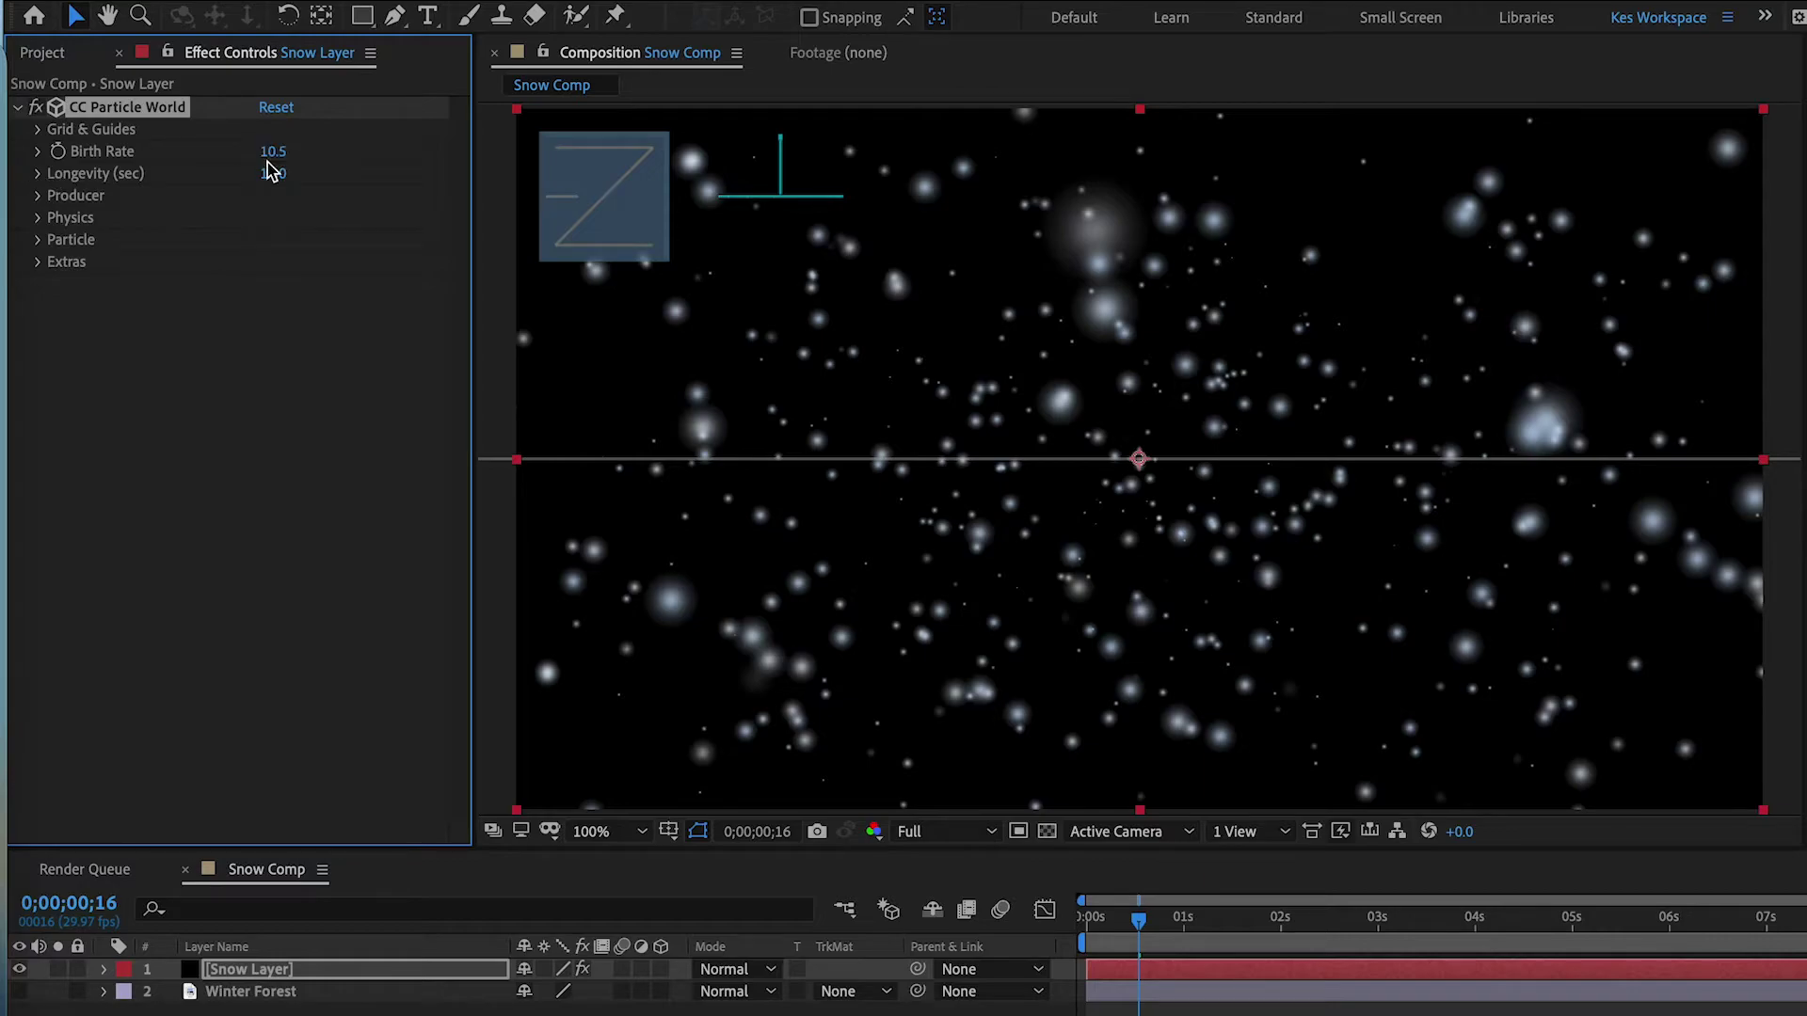
pyautogui.moveTo(267, 165); pyautogui.dragTo(270, 161)
pyautogui.click(293, 153)
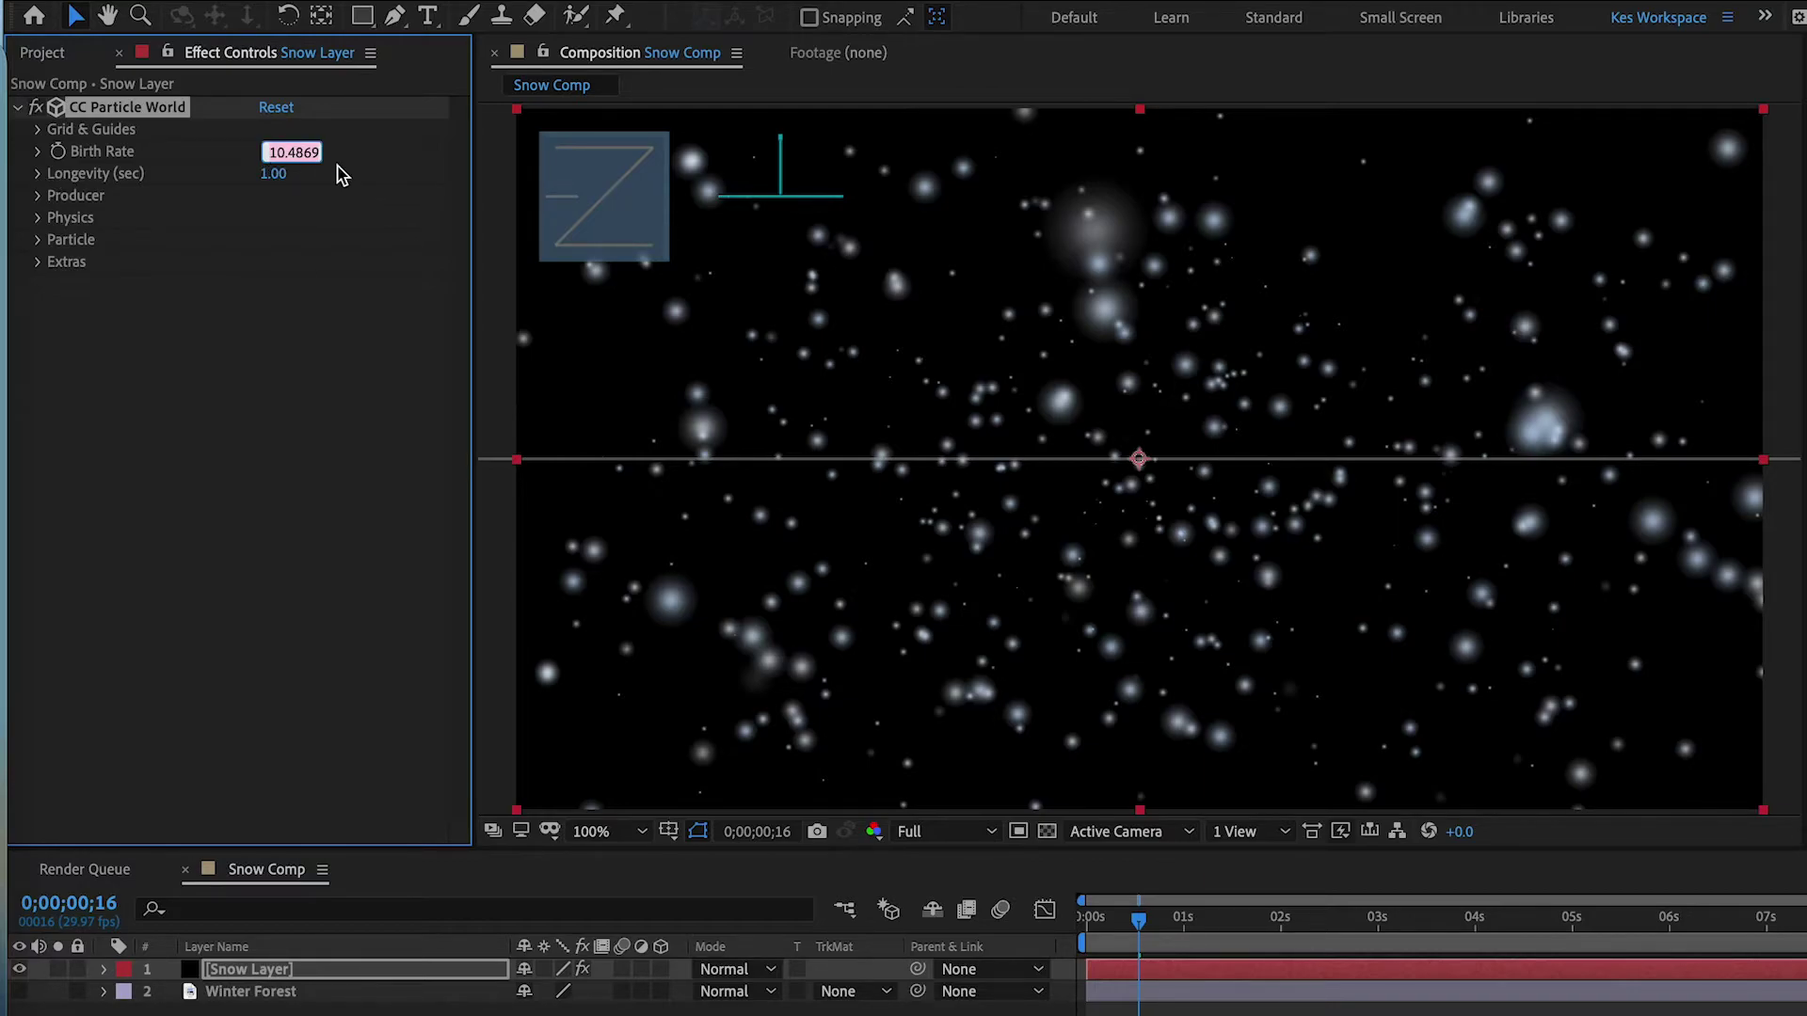
pyautogui.write('1')
pyautogui.press('Return')
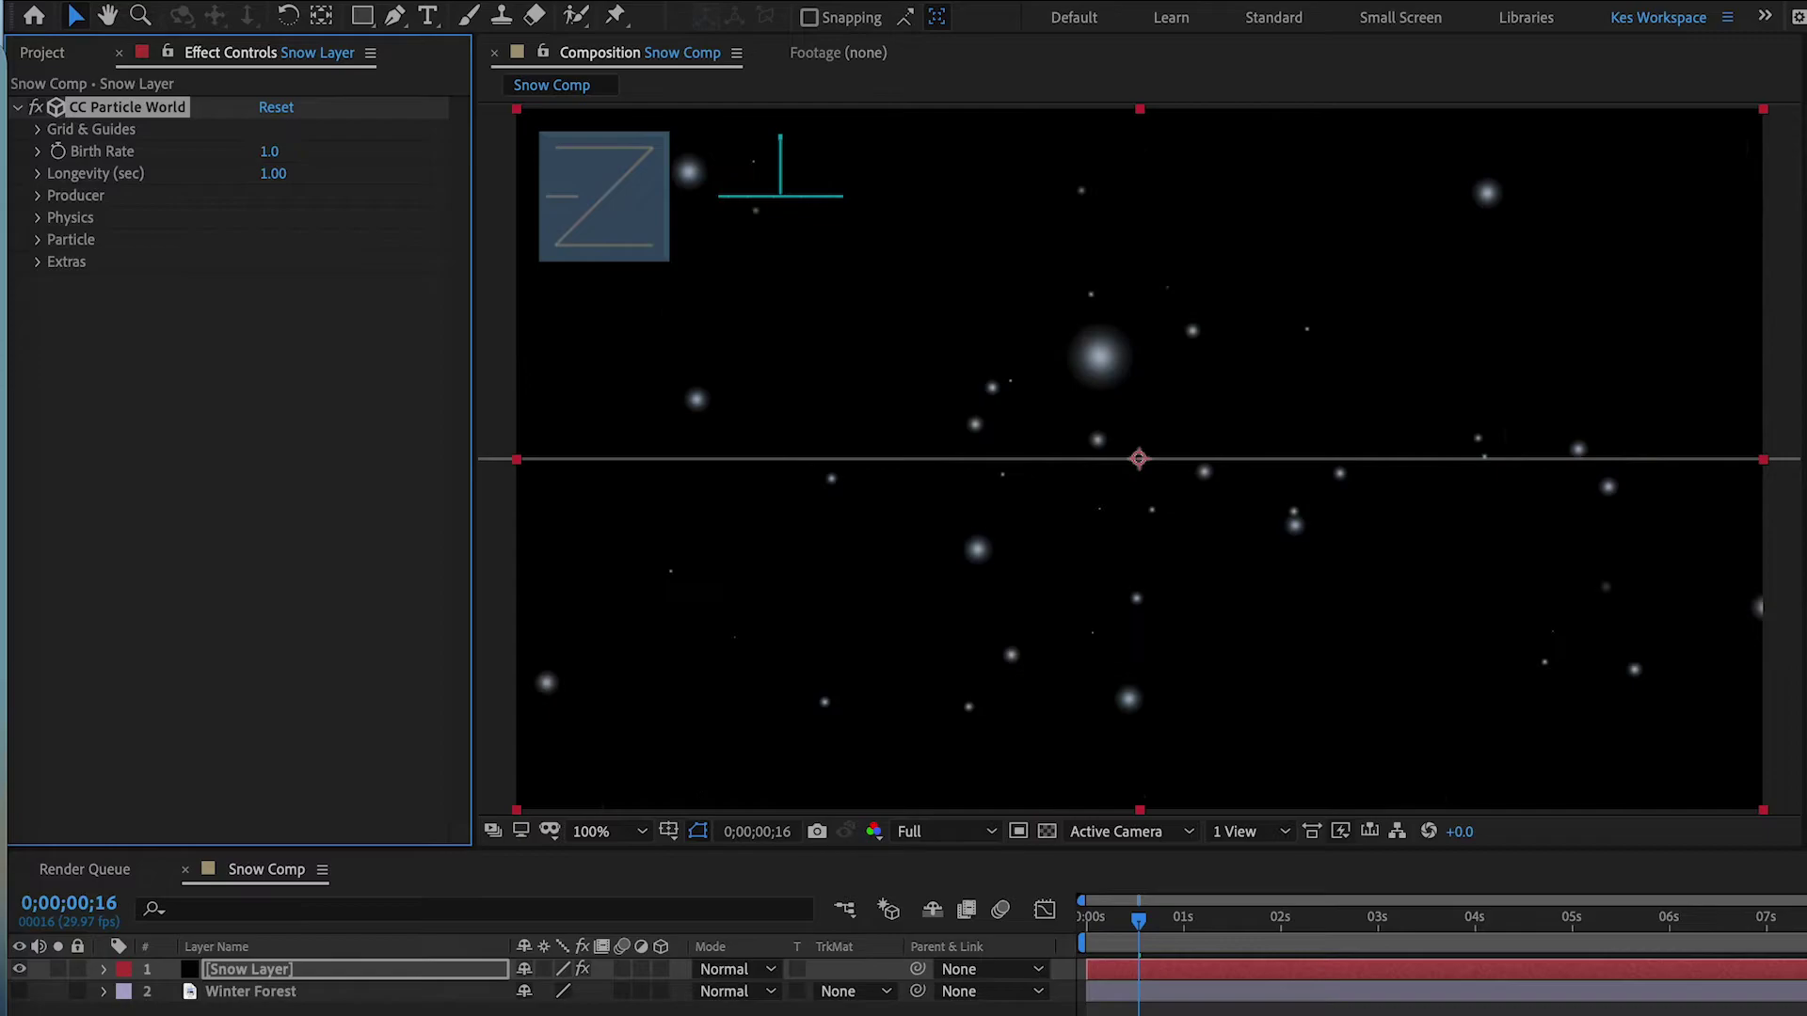
pyautogui.click(285, 178)
pyautogui.write('1.5')
pyautogui.press('Return')
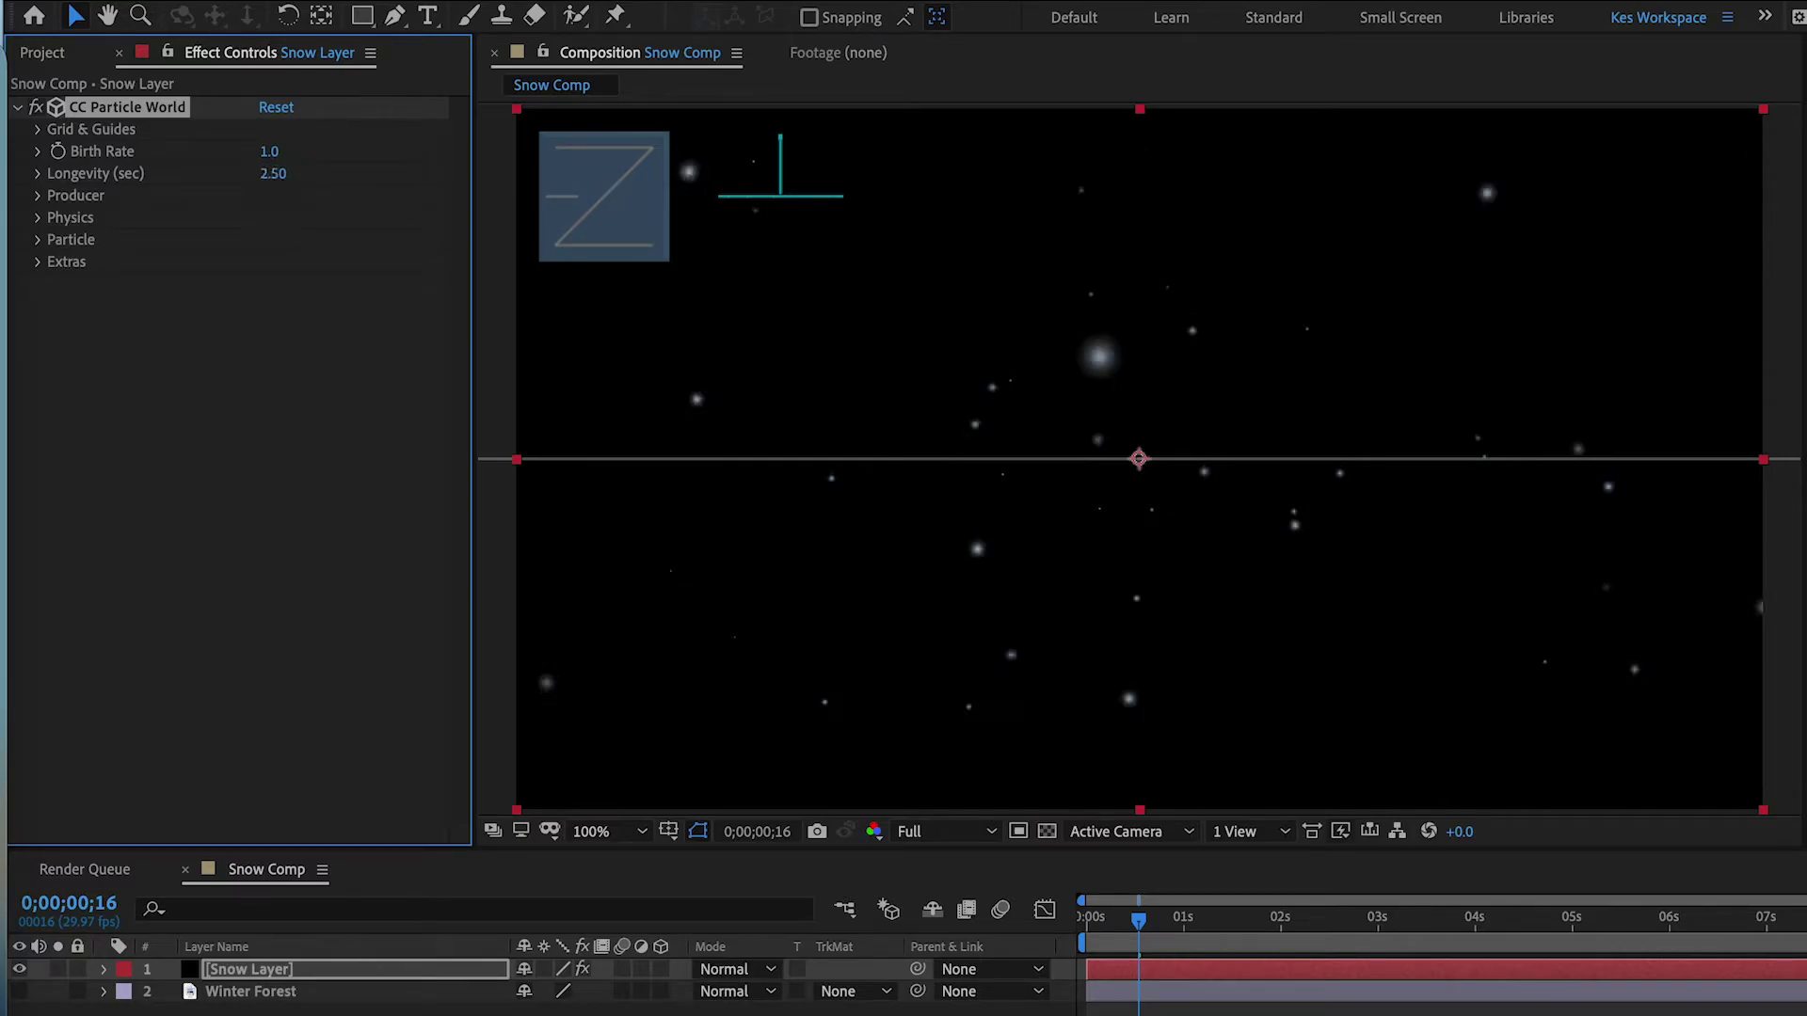
# Step: Preview the snowfall from the start, try Birth Rate 5.5, then undo back to 1.0
pyautogui.moveTo(1150, 943); pyautogui.dragTo(1085, 930)
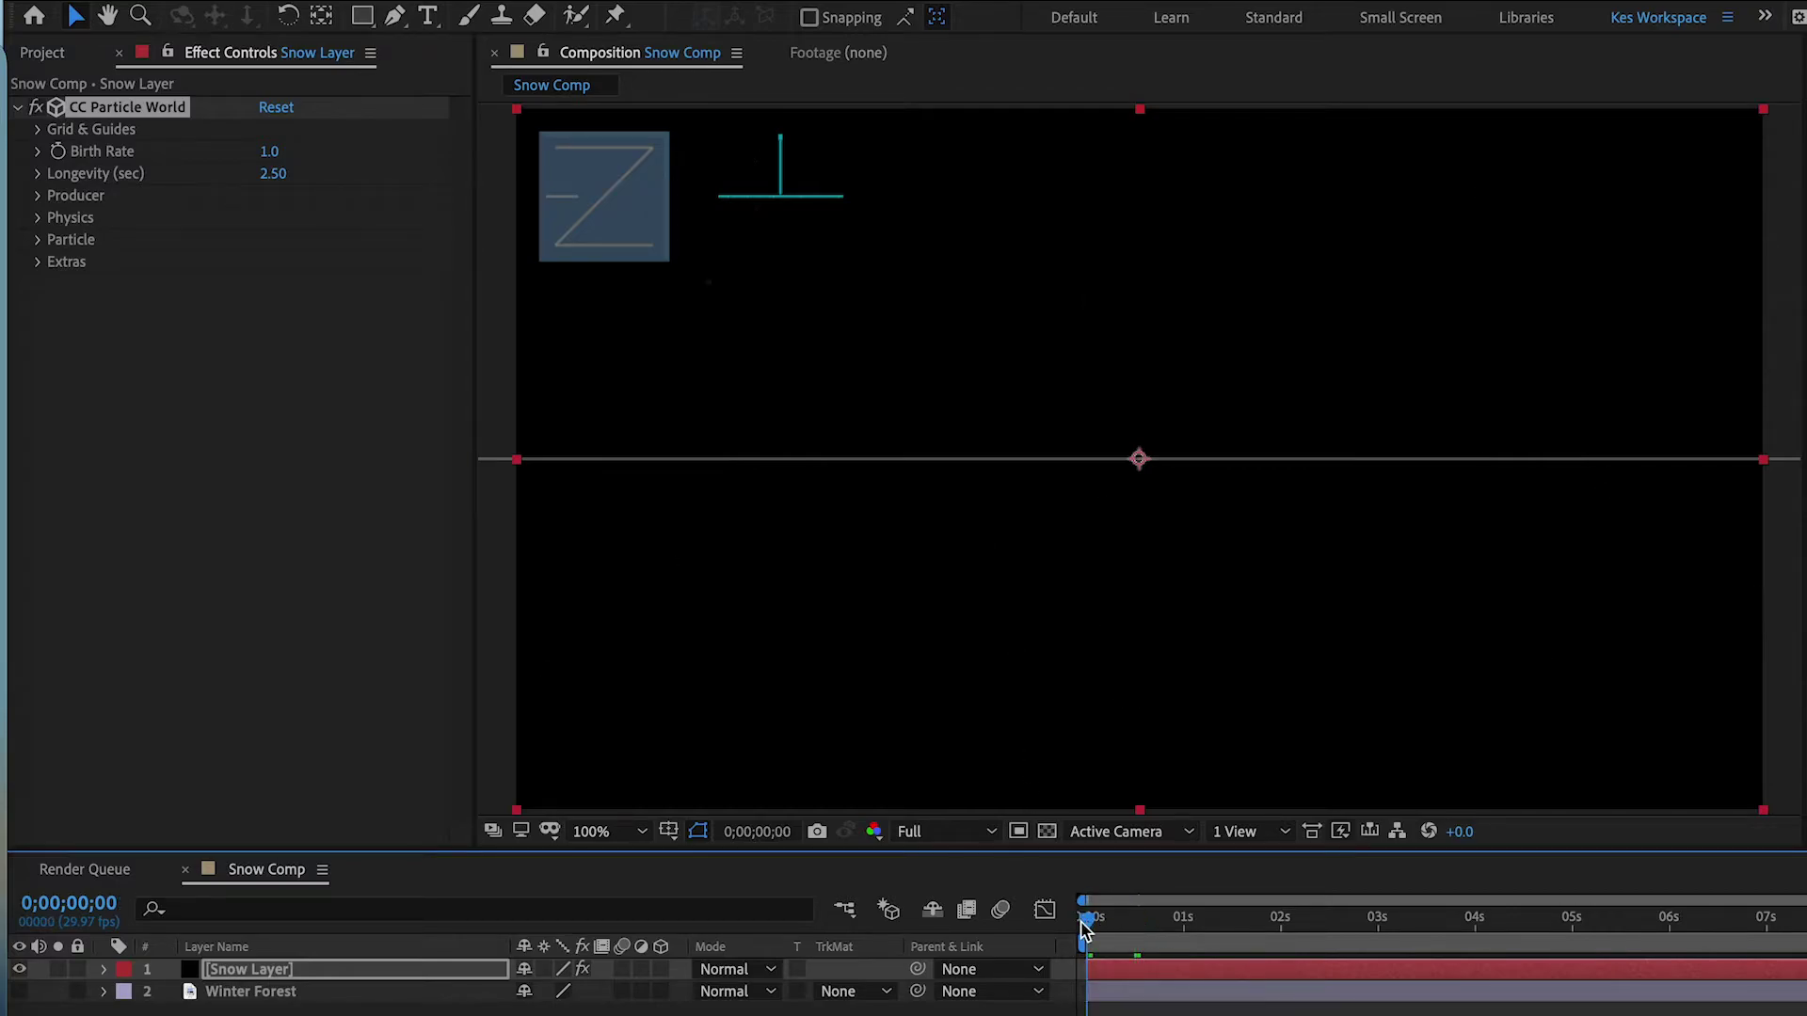
pyautogui.press('space')
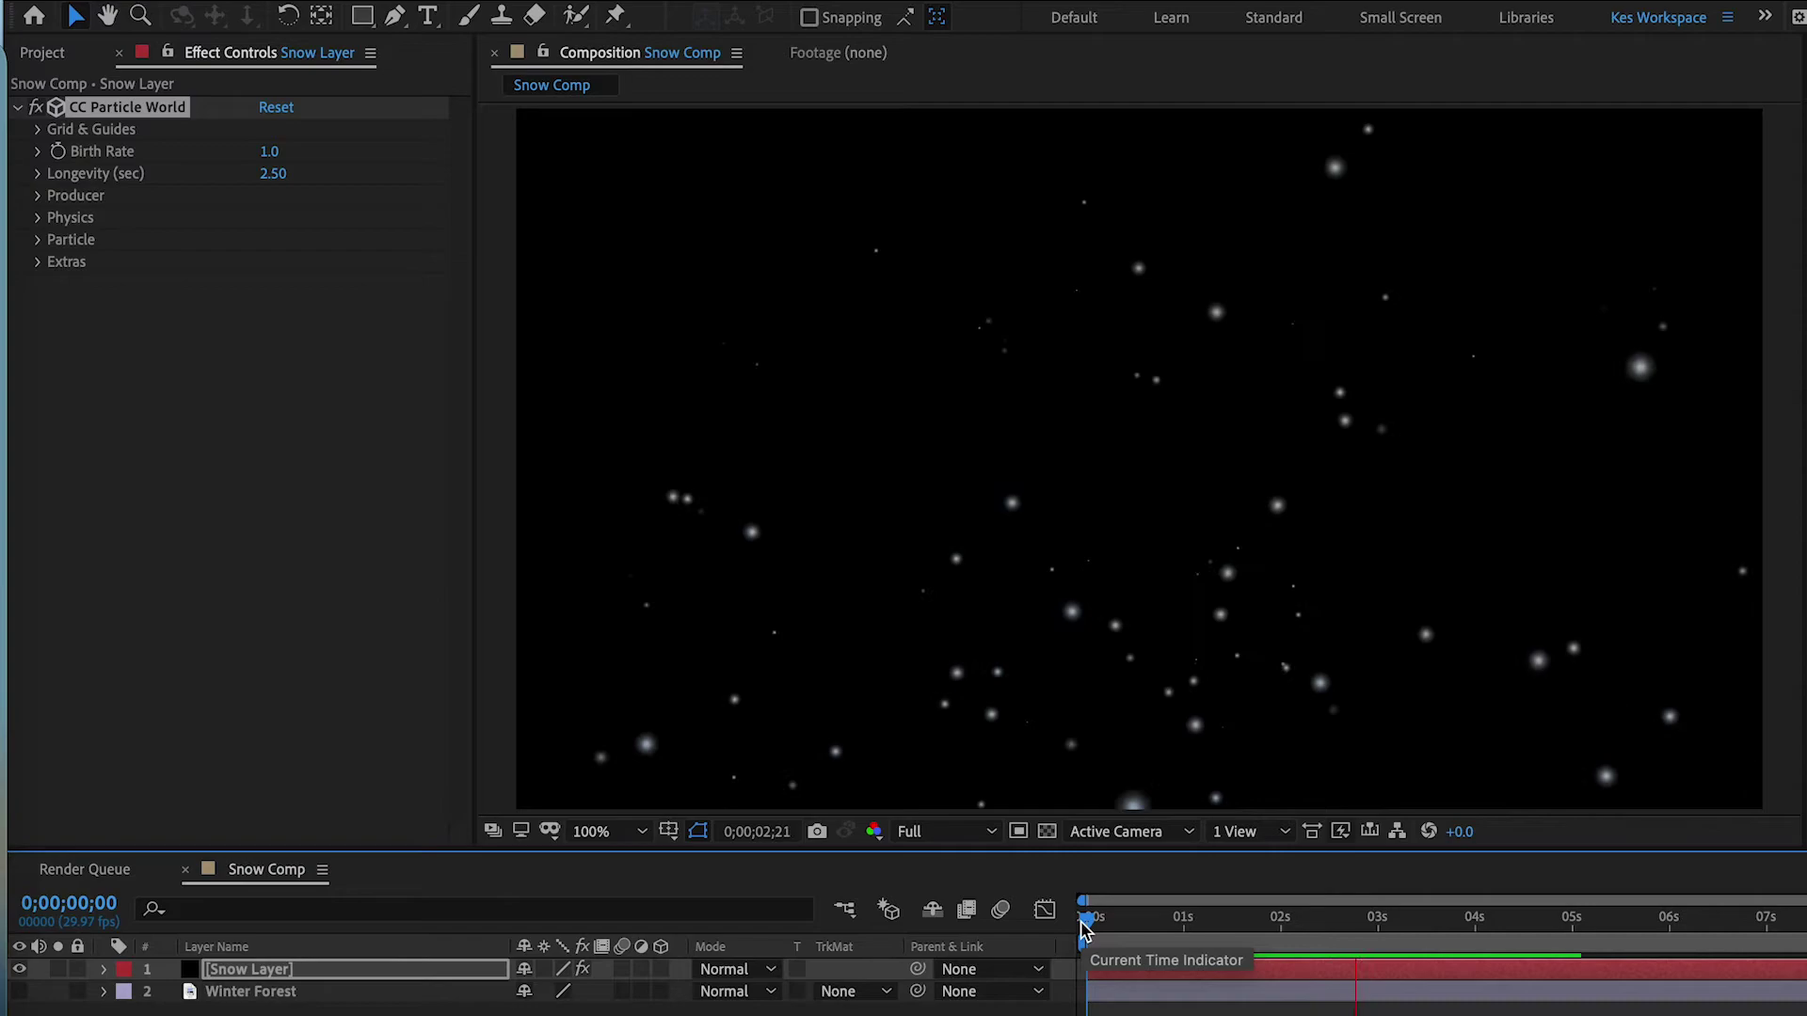
pyautogui.moveTo(1086, 927); pyautogui.dragTo(1201, 927)
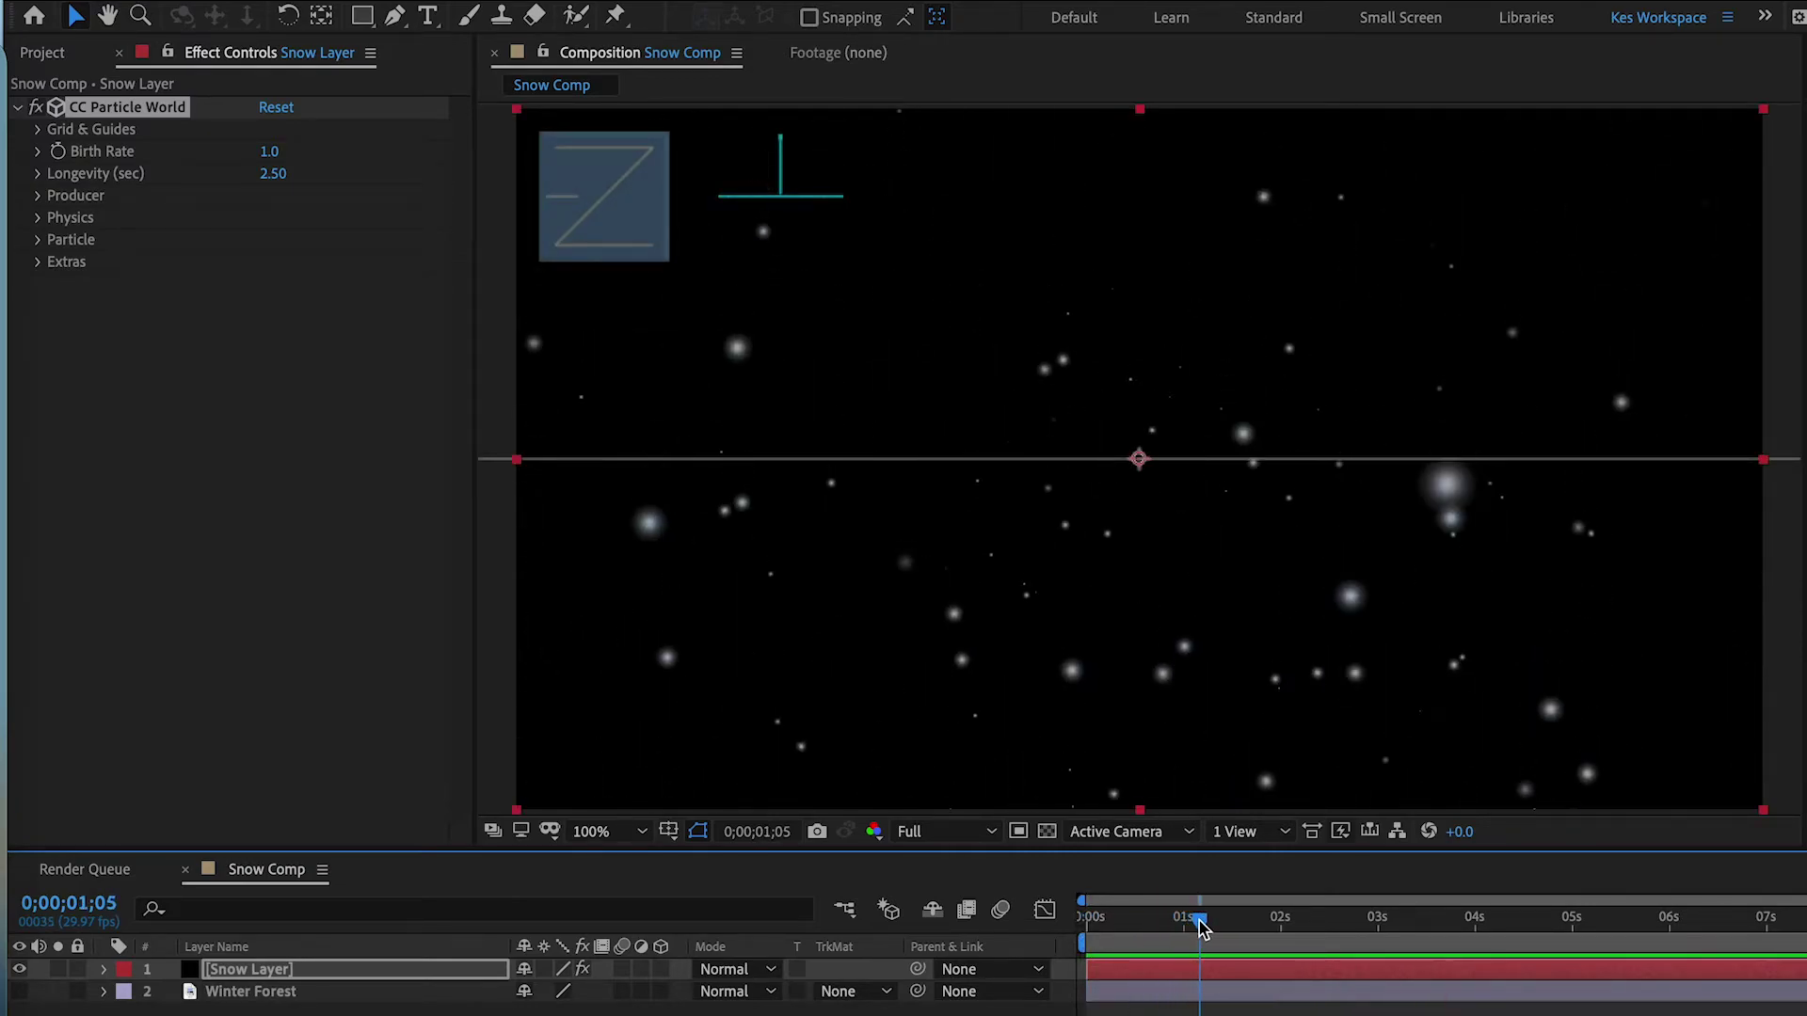
pyautogui.moveTo(268, 153); pyautogui.dragTo(325, 145)
pyautogui.hotkey('ctrl', 'z')
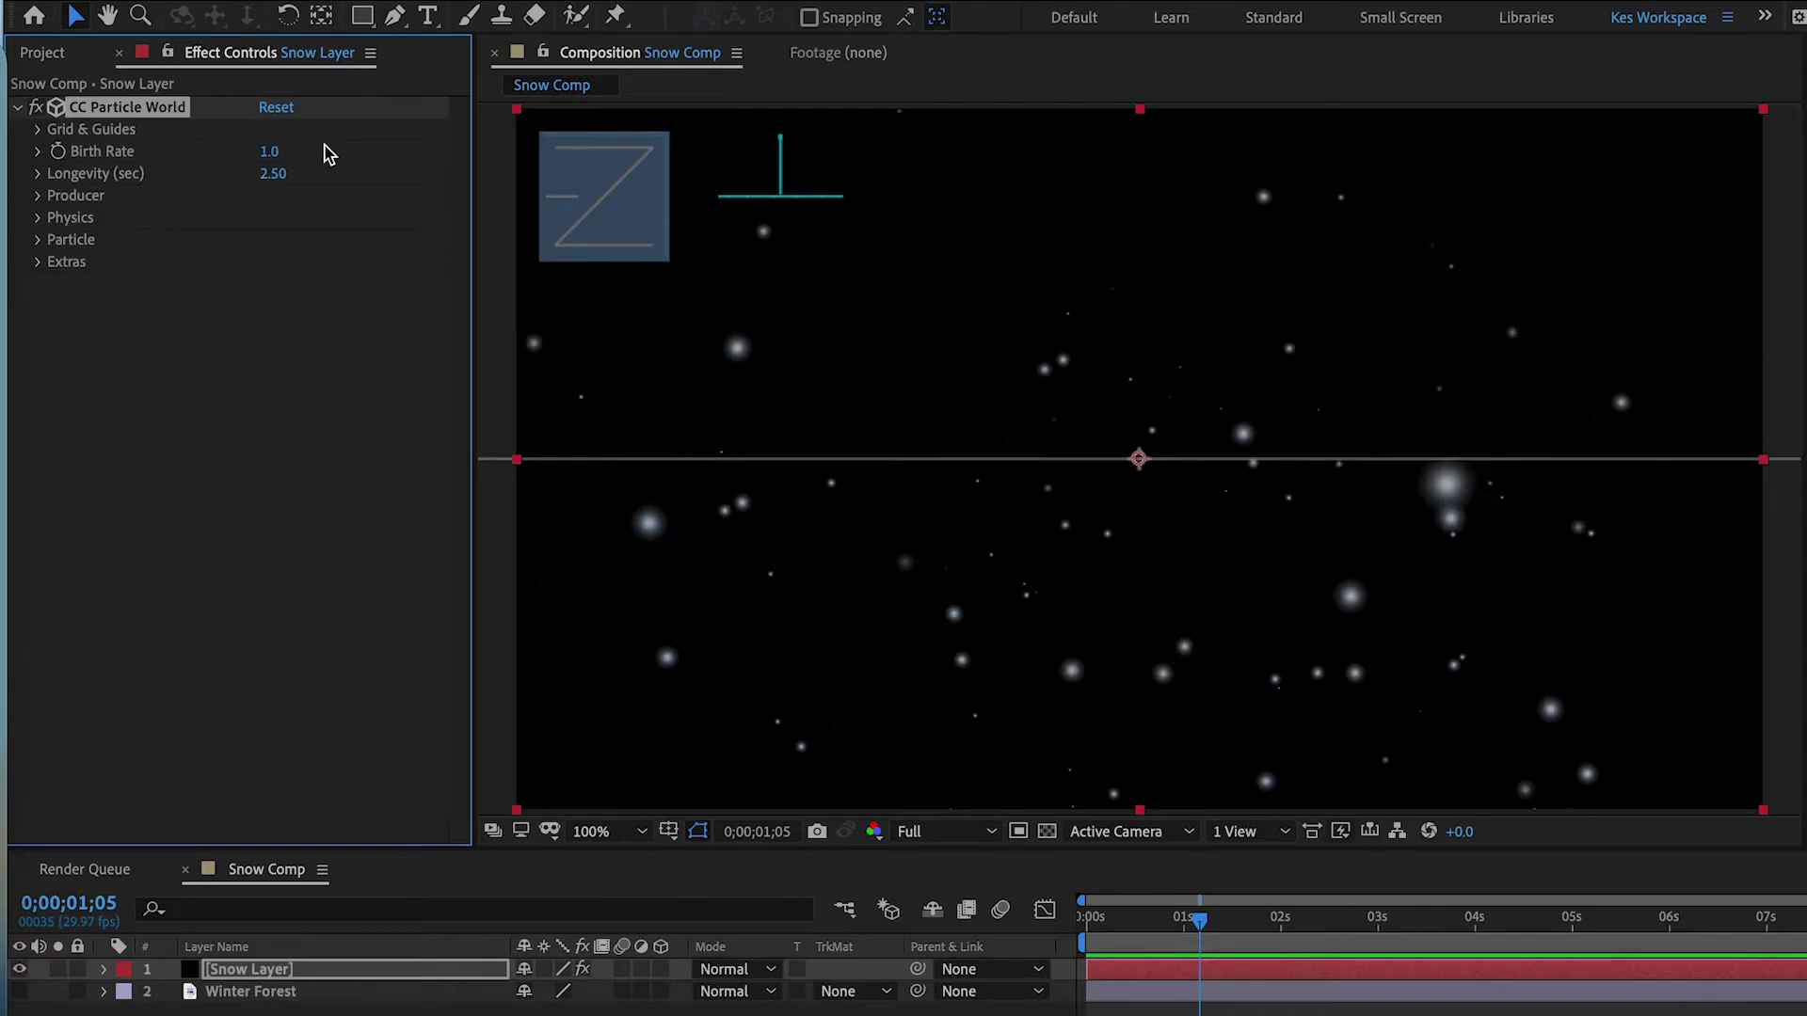
# Step: Set Resistance to 0 and preview the snow
pyautogui.click(39, 218)
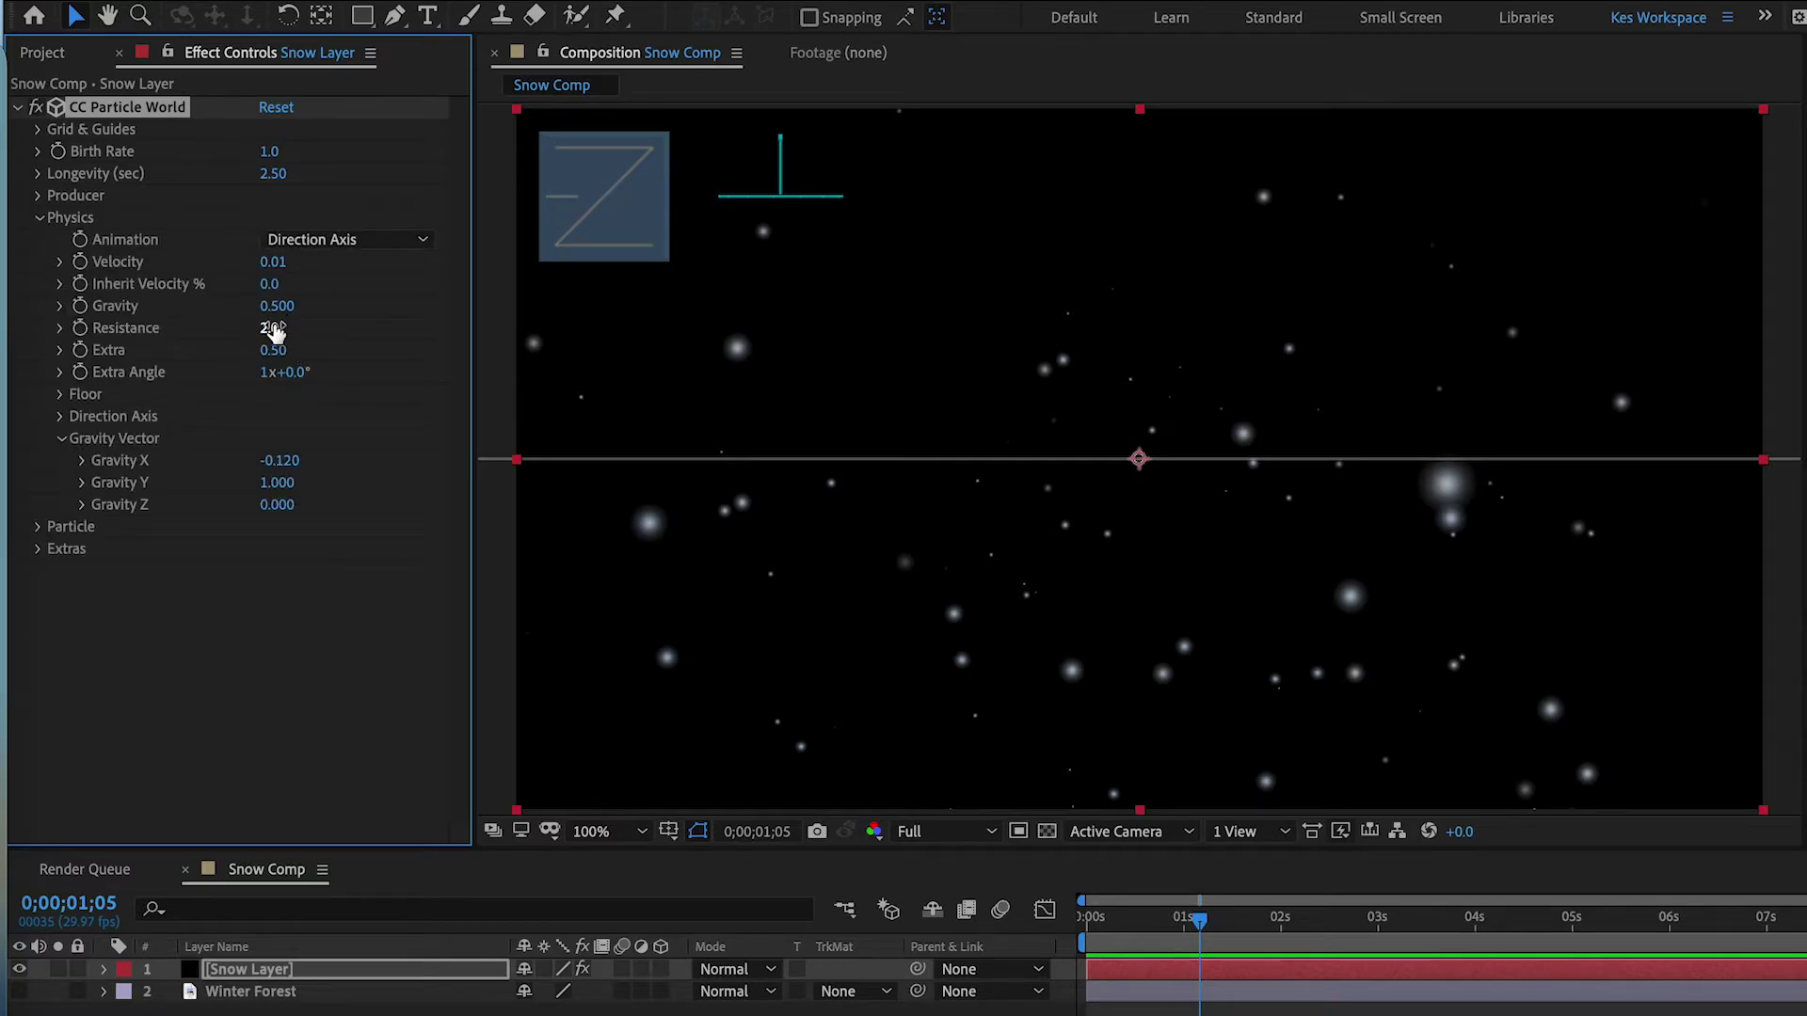
pyautogui.click(274, 329)
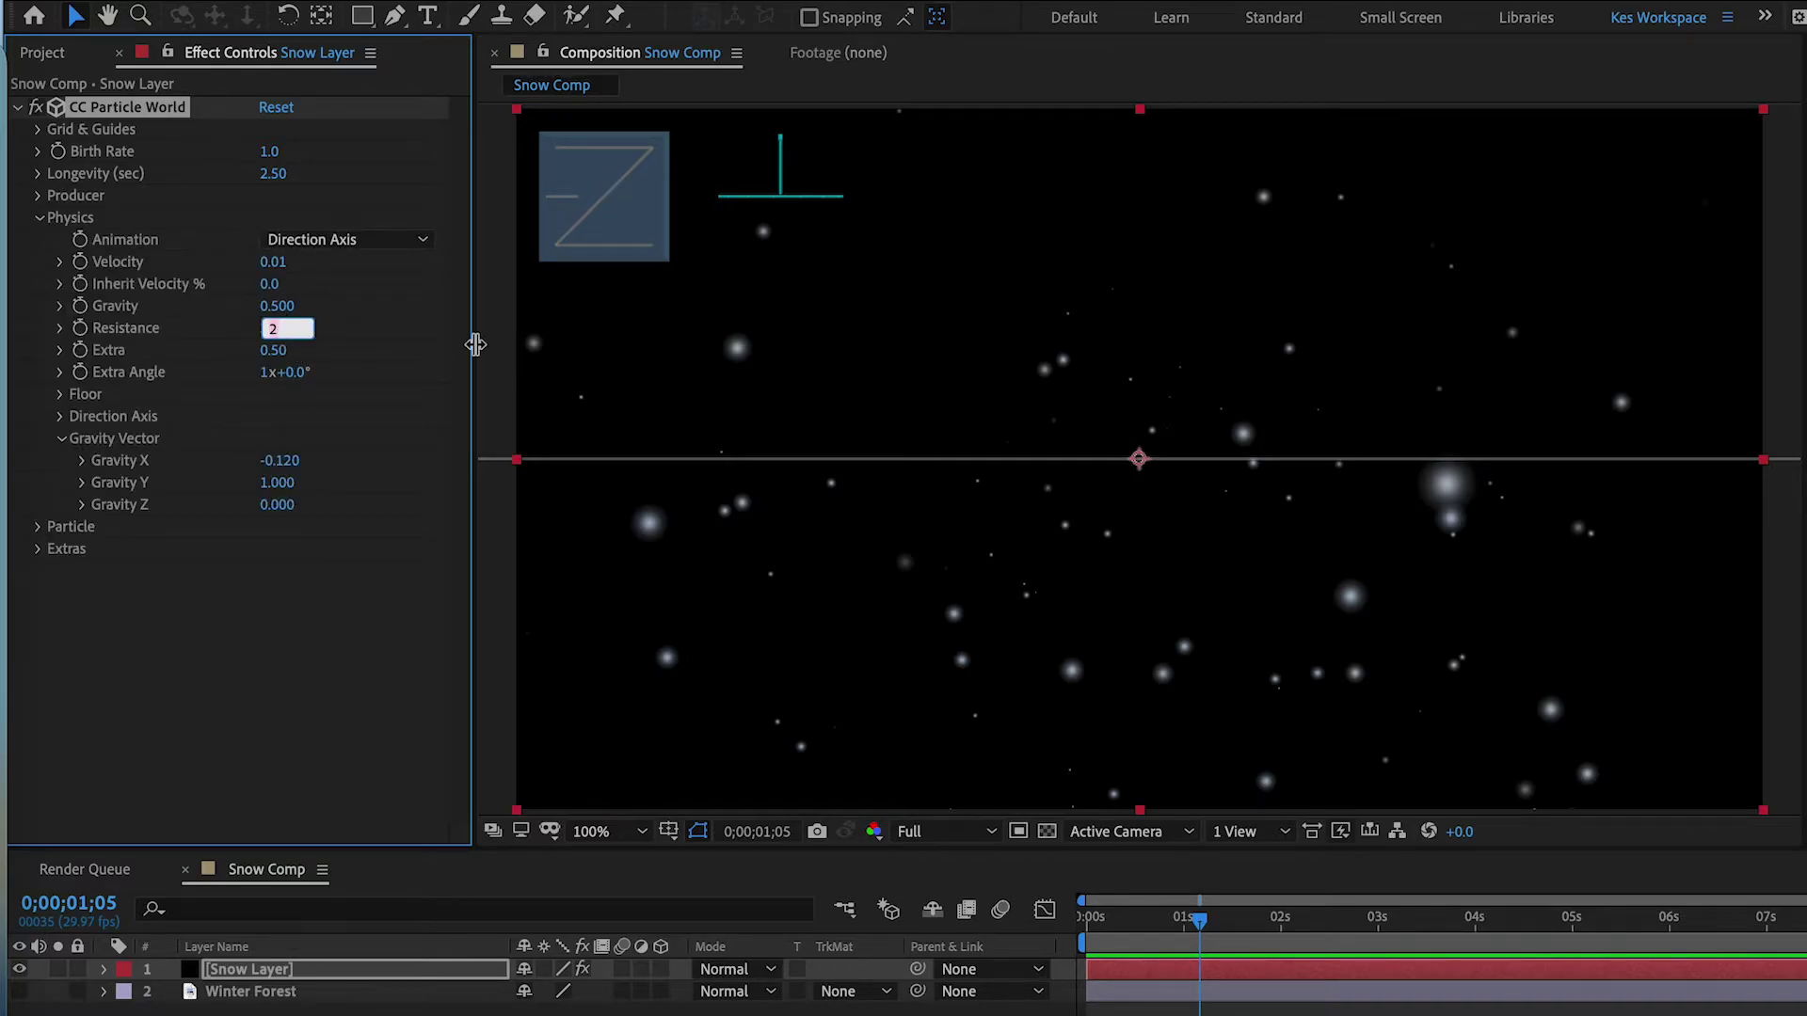
pyautogui.press('Return')
pyautogui.press('space')
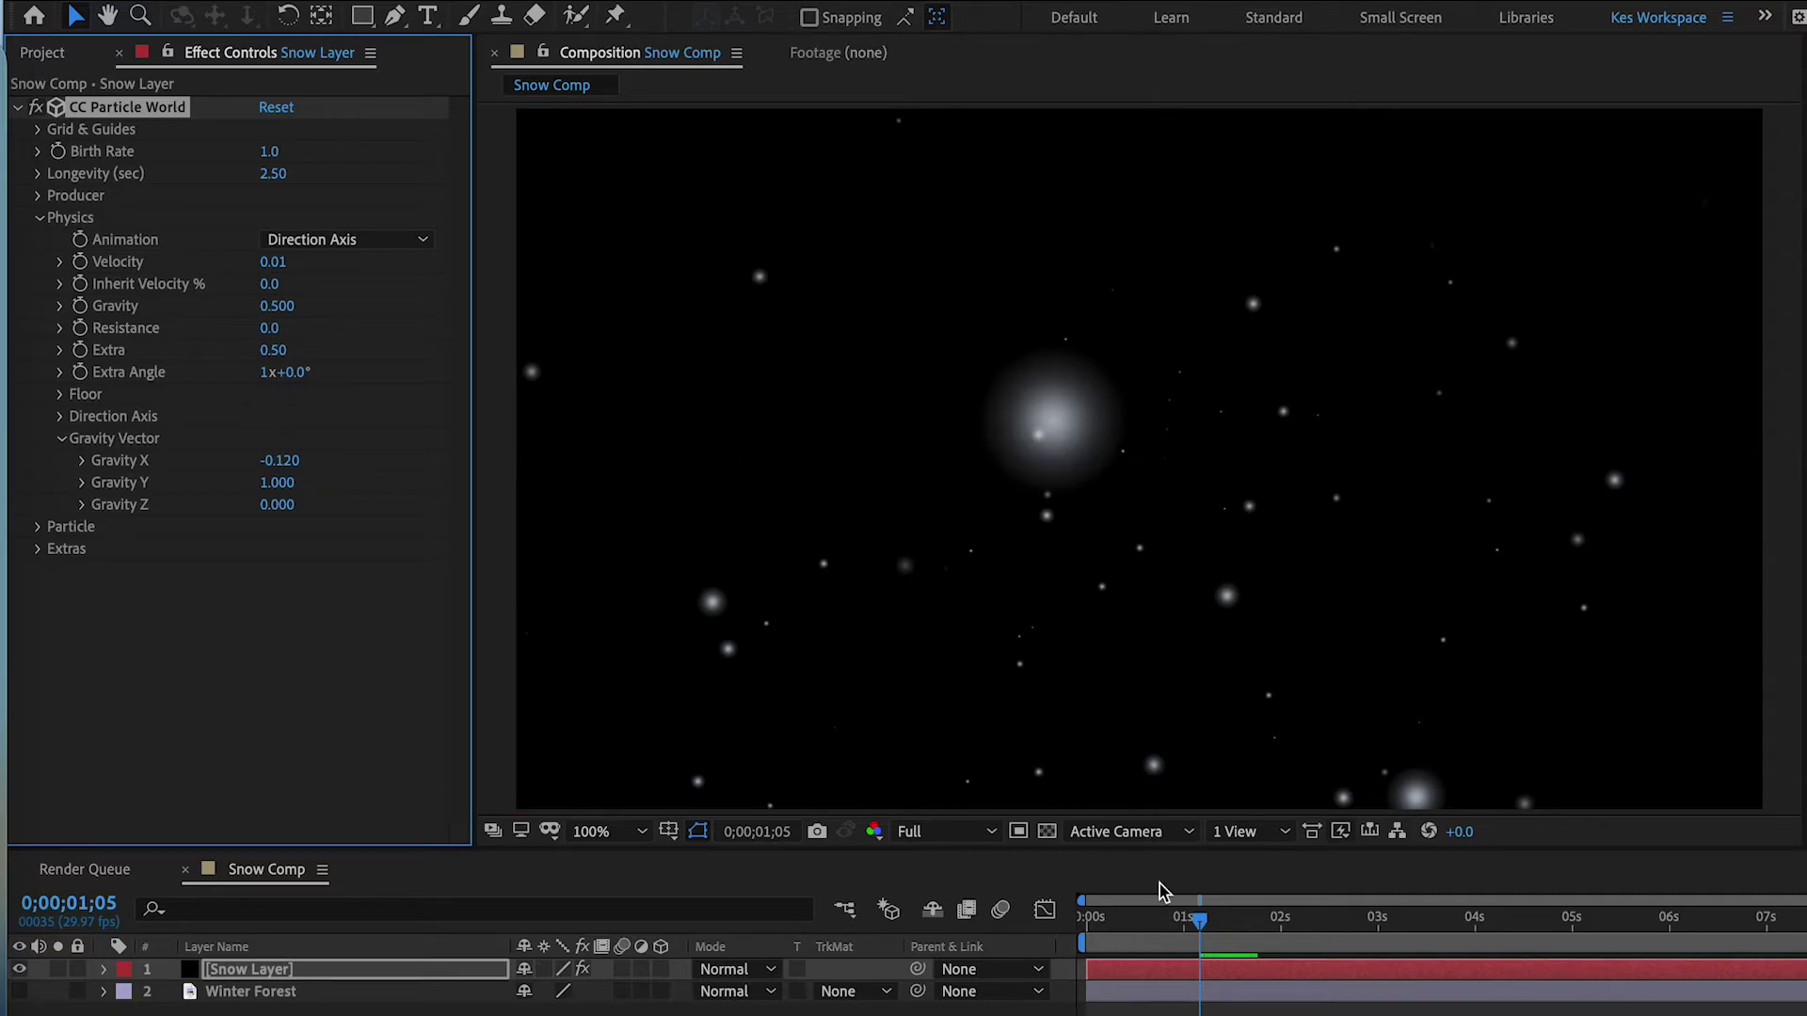
pyautogui.click(272, 329)
# Step: Restore Resistance to 2.0 and preview the snowfall from the start
pyautogui.click(272, 331)
pyautogui.write('2.')
pyautogui.press('Return')
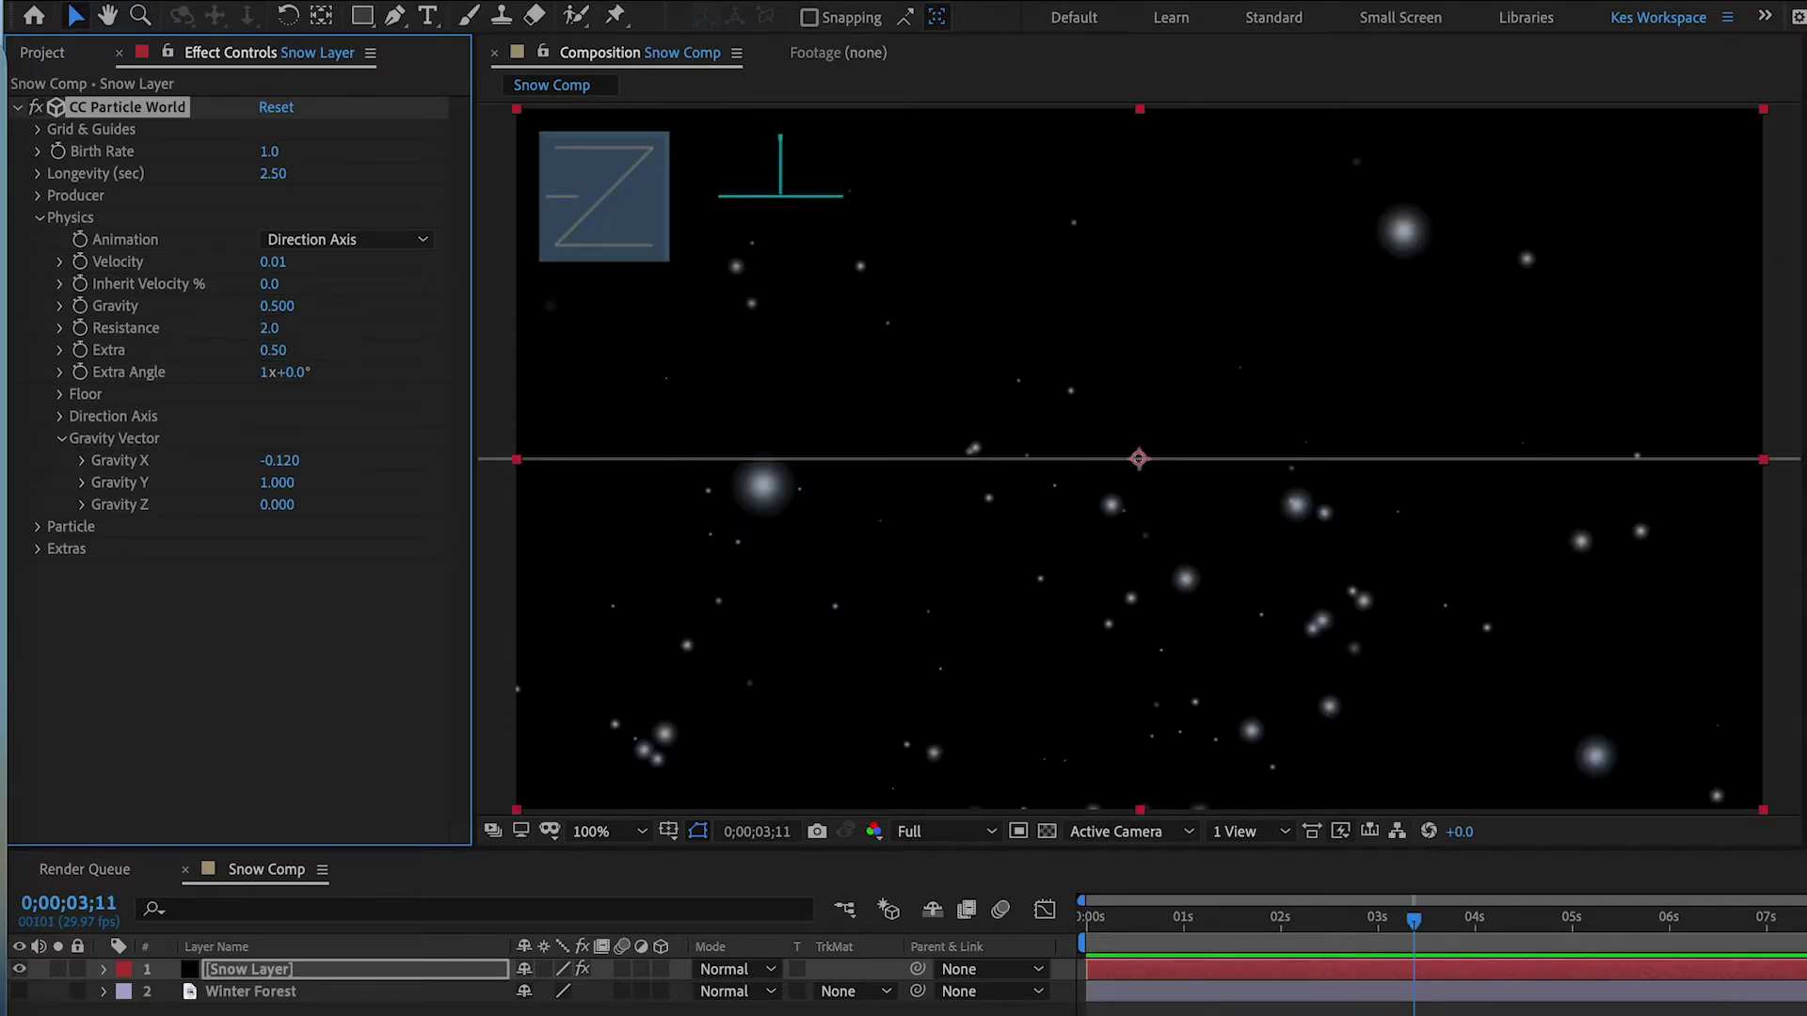
pyautogui.moveTo(1339, 921); pyautogui.dragTo(1089, 904)
pyautogui.press('space')
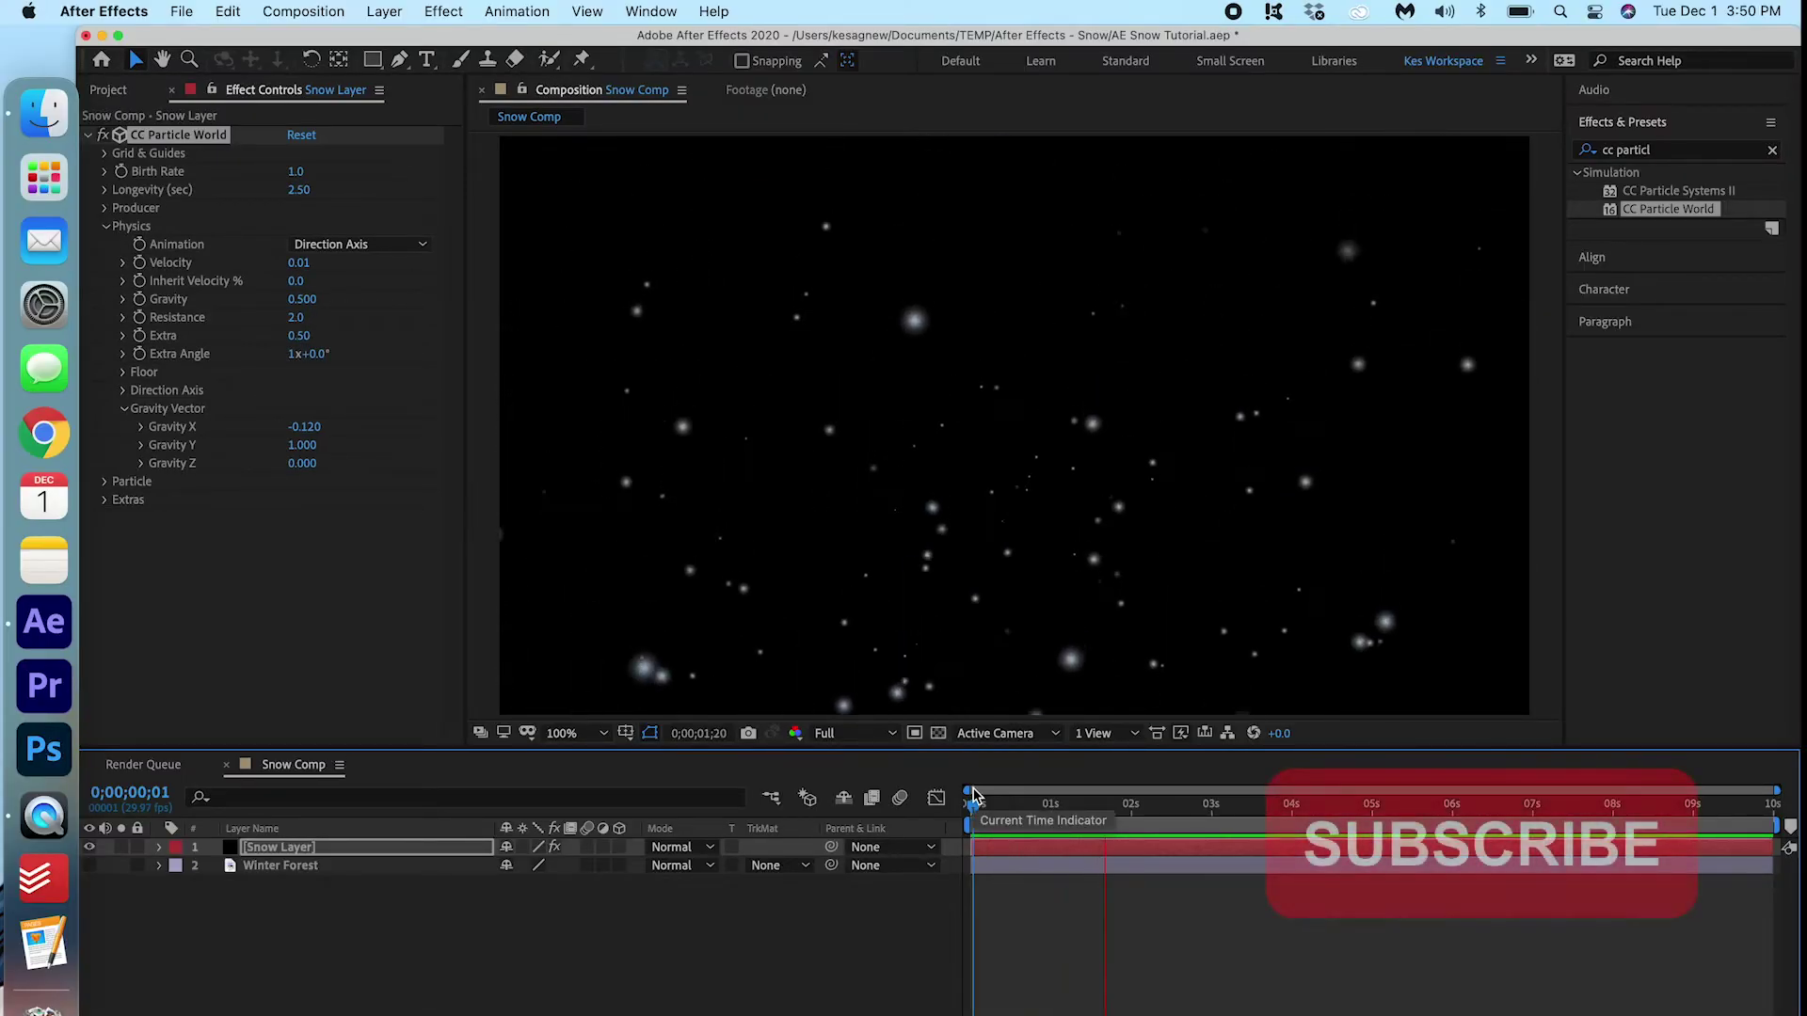
# Step: Turn the Winter Forest layer back on and preview the snow drifting over the forest
pyautogui.click(90, 865)
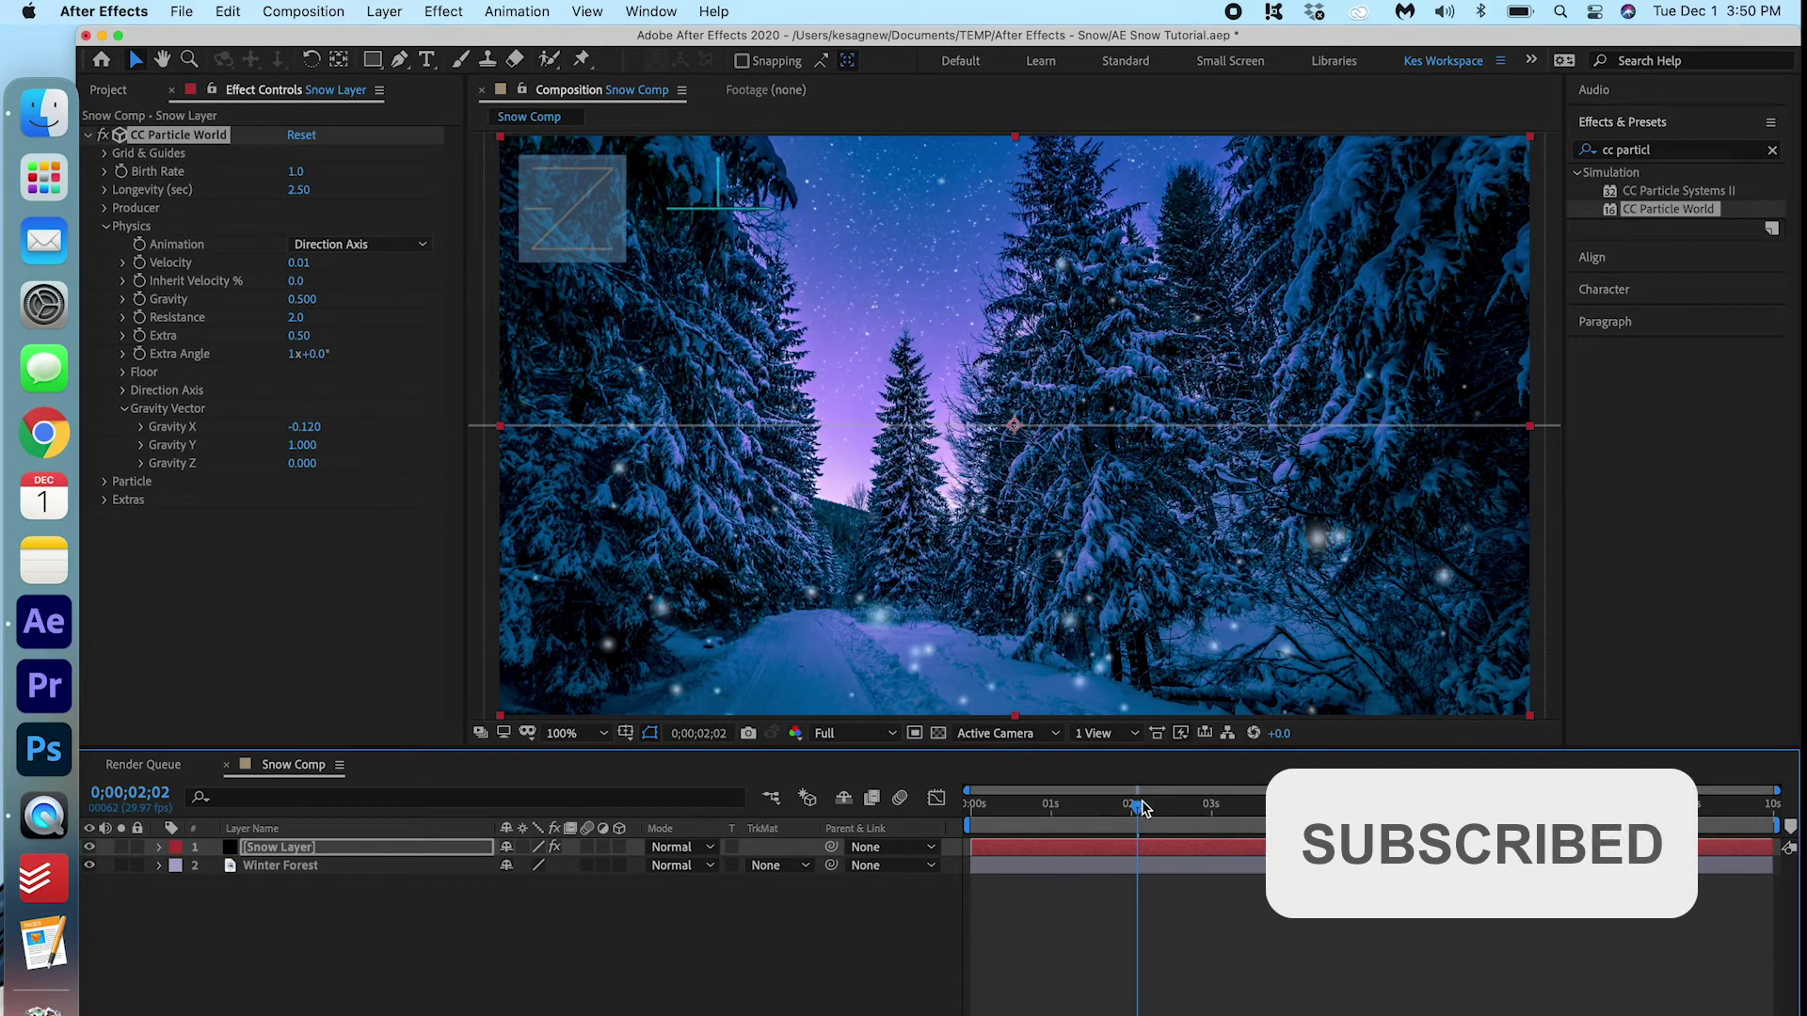
pyautogui.press('space')
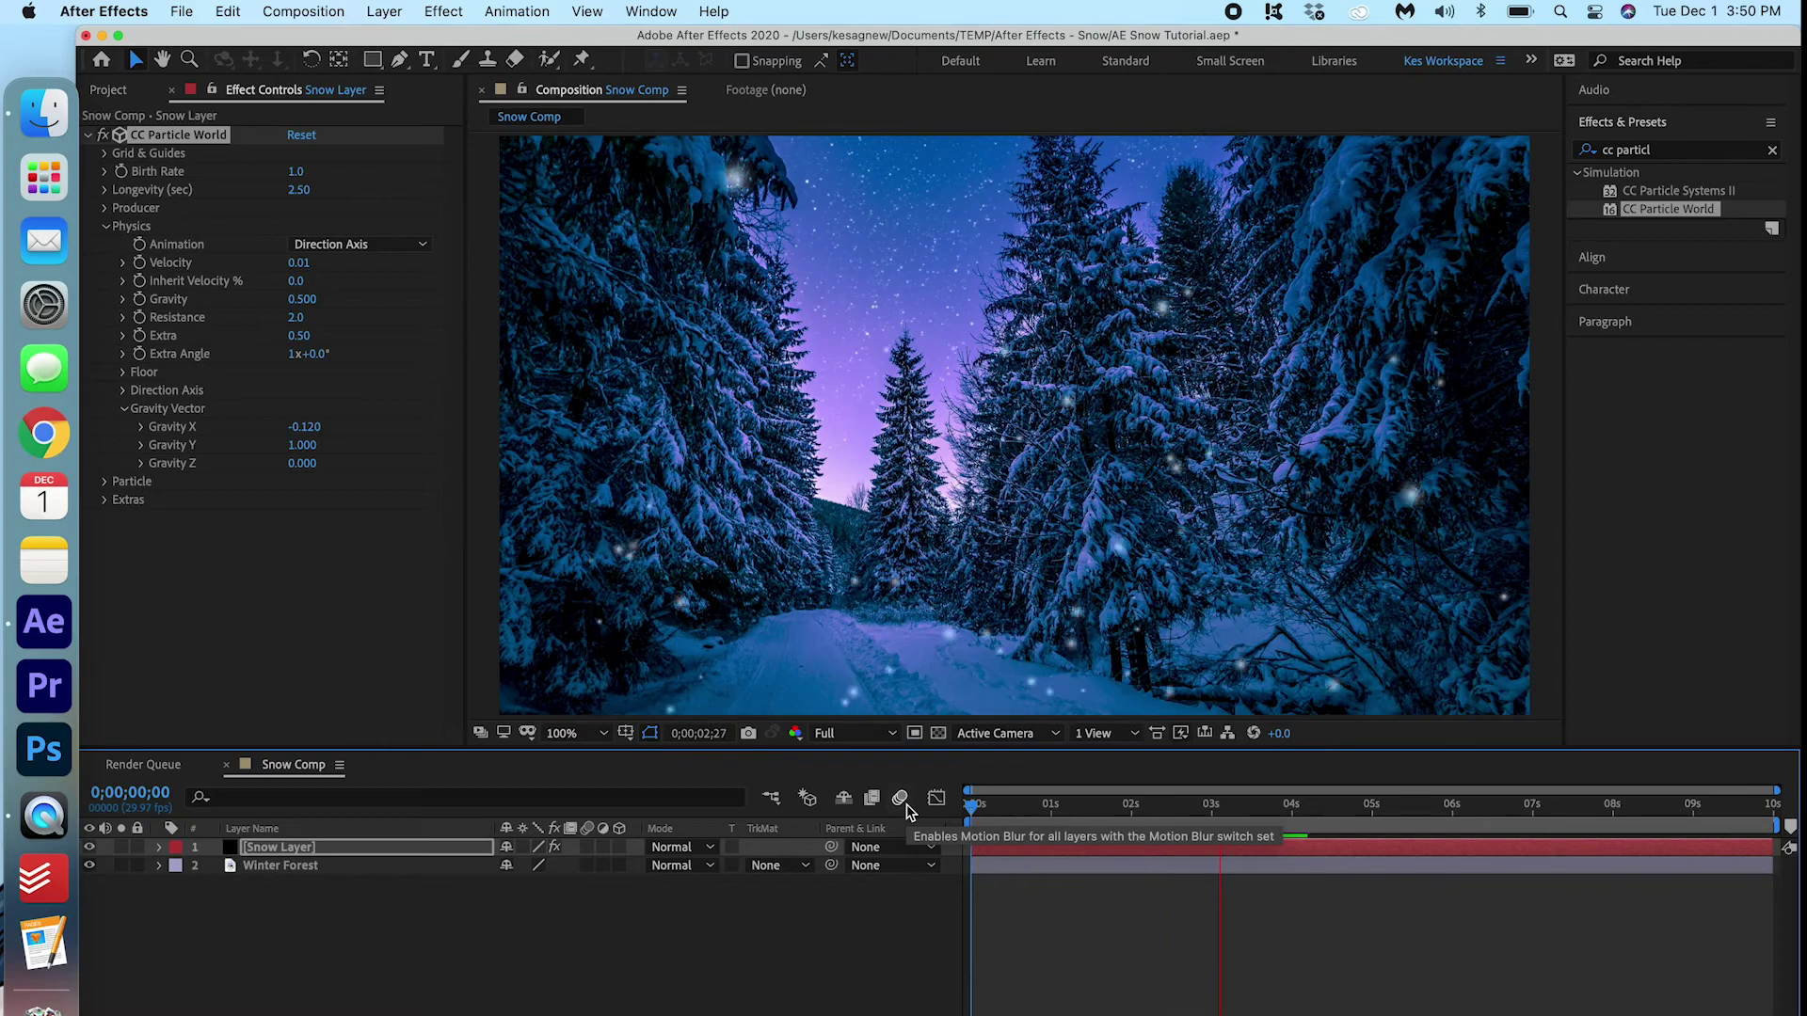
pyautogui.press('space')
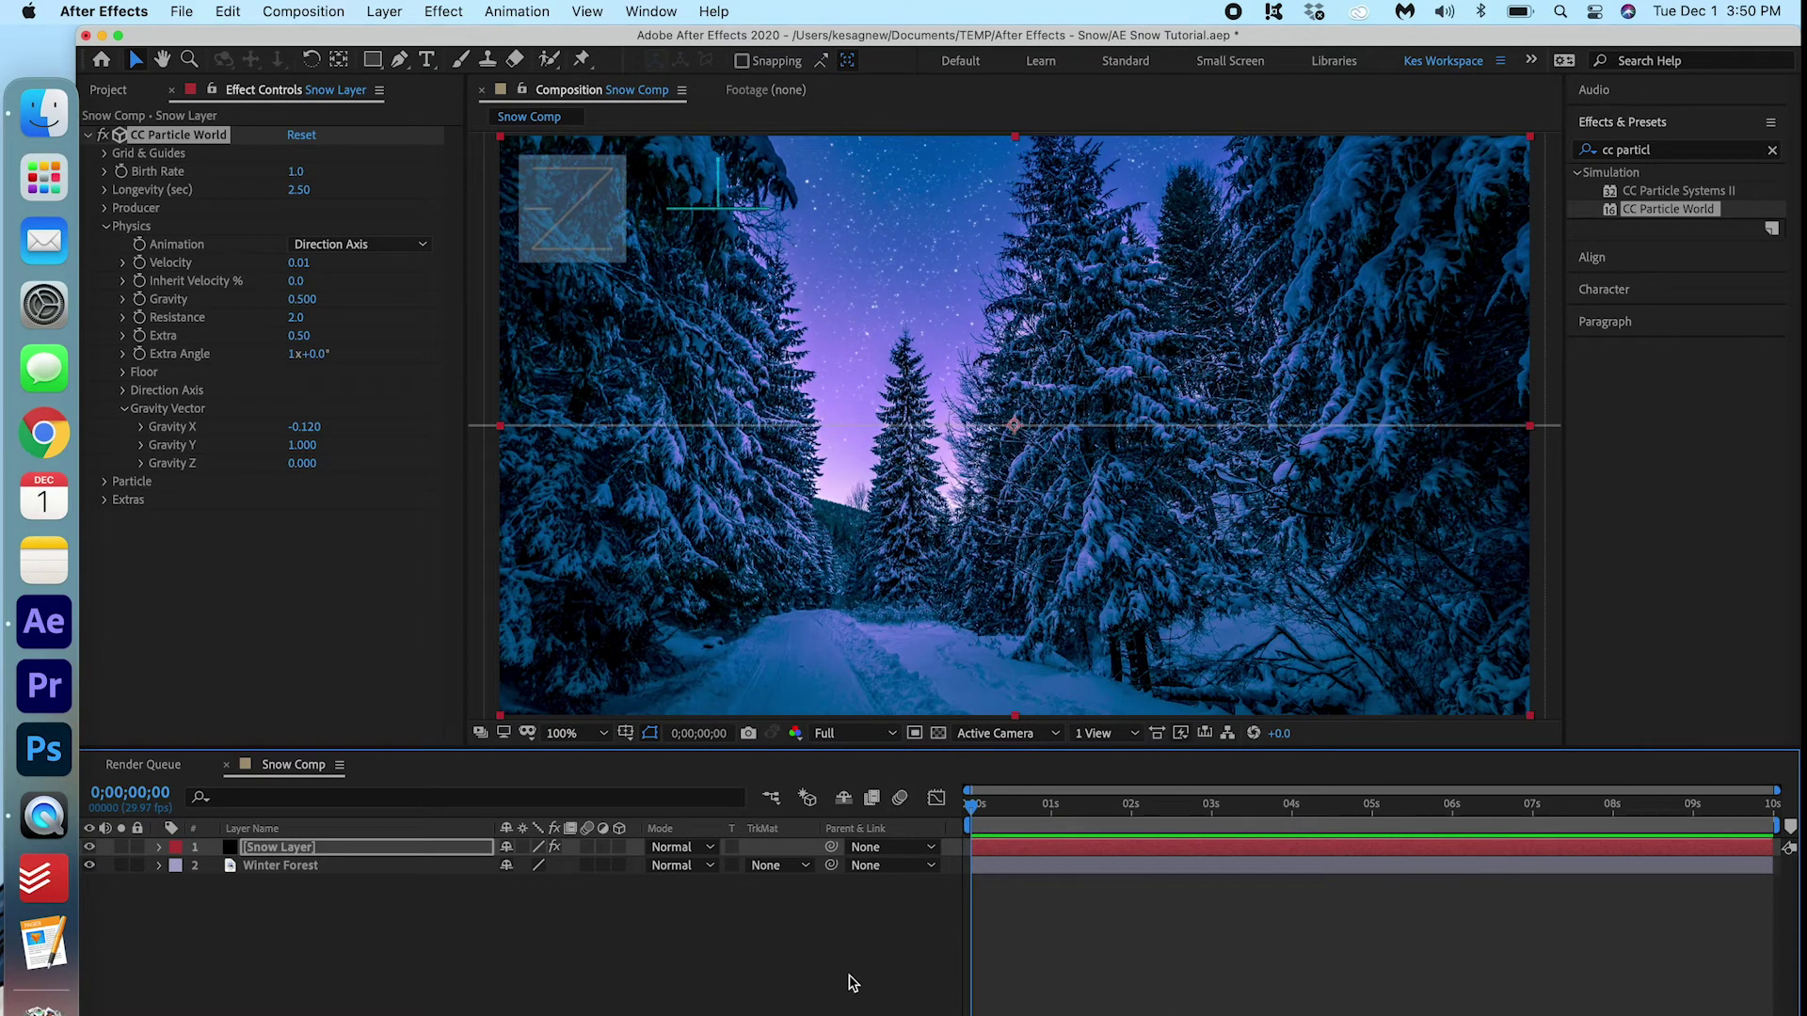